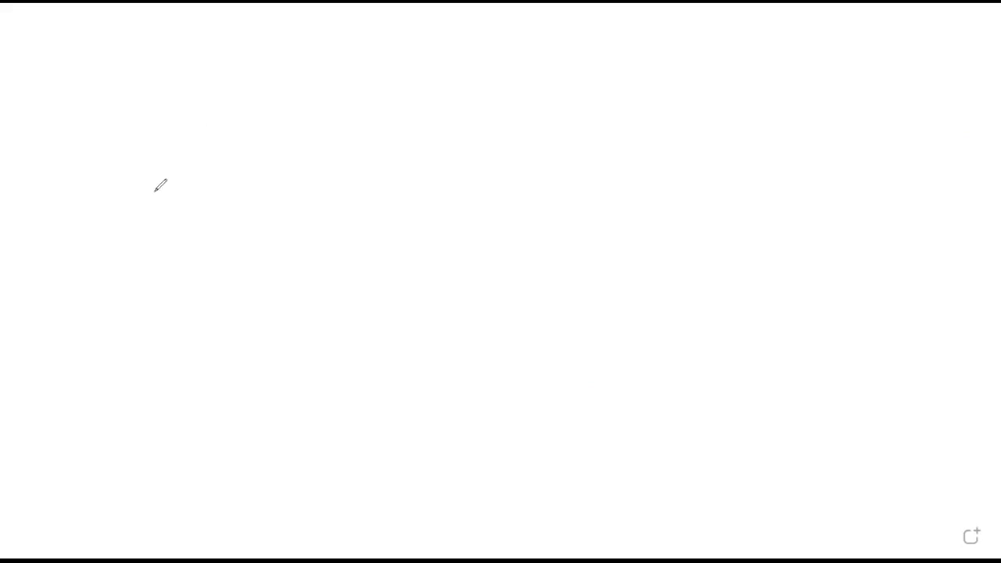
Handwrite and underline 'Software', with a bracket branching up to 'System s'.
mouse_move(151, 180)
left_mouse_down()
mouse_move(159, 203)
mouse_move(188, 177)
mouse_move(203, 196)
mouse_move(259, 177)
mouse_move(265, 188)
left_mouse_up()
mouse_move(158, 228)
left_mouse_down()
mouse_move(275, 220)
mouse_move(335, 195)
mouse_move(341, 226)
mouse_move(357, 237)
left_mouse_up()
left_click(289, 197)
left_click_drag(334, 179, 365, 180)
mouse_move(379, 163)
left_mouse_down()
mouse_move(385, 187)
mouse_move(418, 166)
left_mouse_up()
left_click_drag(421, 172, 469, 181)
Write 'Application s' on the lower branch and give it a wavy underline.
mouse_move(369, 250)
left_mouse_down()
mouse_move(396, 249)
mouse_move(388, 235)
mouse_move(398, 250)
mouse_move(441, 240)
left_mouse_up()
mouse_move(447, 225)
left_mouse_down()
mouse_move(447, 241)
mouse_move(502, 236)
left_mouse_up()
left_click(450, 208)
mouse_move(496, 219)
left_mouse_down()
mouse_move(513, 217)
mouse_move(520, 236)
mouse_move(550, 233)
mouse_move(554, 247)
left_mouse_up()
left_click(521, 203)
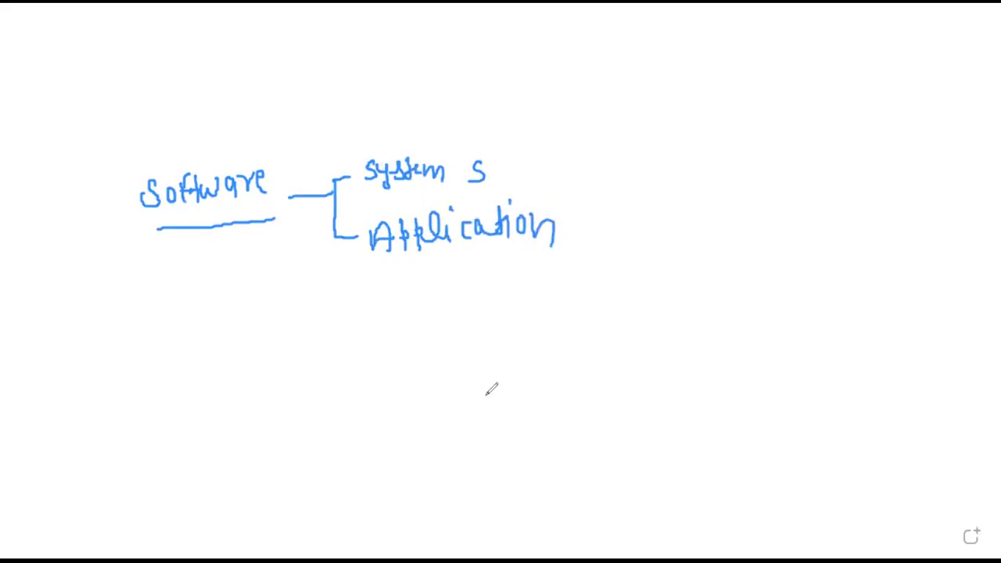
left_click_drag(595, 218, 582, 239)
left_click_drag(372, 266, 610, 255)
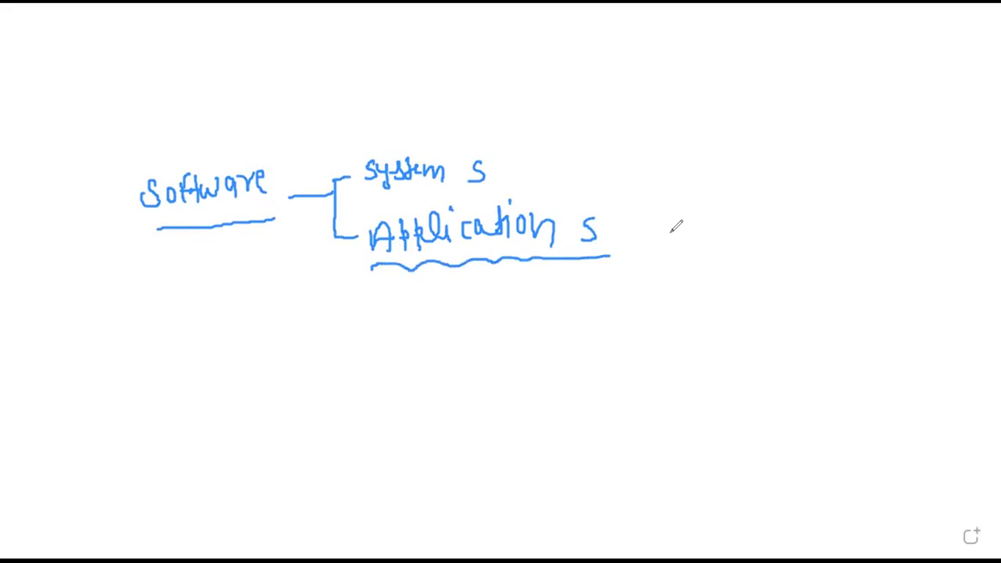
Draw a curved arrow from 'Application s' leading to handwritten 'ms office'.
left_click(606, 235)
mouse_move(607, 238)
left_mouse_down()
mouse_move(647, 194)
mouse_move(646, 205)
left_mouse_up()
mouse_move(691, 182)
left_mouse_down()
mouse_move(707, 163)
mouse_move(739, 183)
mouse_move(749, 164)
mouse_move(742, 180)
left_mouse_up()
mouse_move(780, 159)
left_mouse_down()
mouse_move(778, 172)
mouse_move(782, 159)
mouse_move(830, 152)
mouse_move(837, 180)
mouse_move(879, 178)
left_mouse_up()
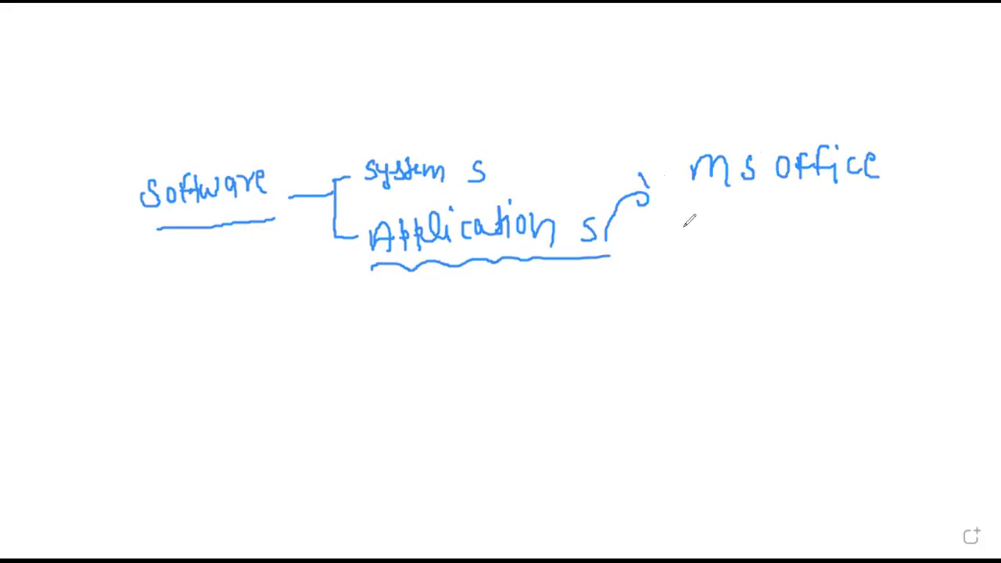
List 'Photoshop', 'Tally' and 'Busy' below ms office and bracket the list.
mouse_move(692, 202)
left_mouse_down()
mouse_move(694, 228)
mouse_move(700, 213)
left_mouse_up()
mouse_move(712, 195)
left_mouse_down()
mouse_move(711, 226)
mouse_move(726, 228)
mouse_move(717, 194)
mouse_move(749, 228)
mouse_move(813, 211)
mouse_move(793, 227)
left_mouse_up()
mouse_move(796, 184)
left_mouse_down()
mouse_move(821, 225)
mouse_move(834, 227)
mouse_move(834, 211)
left_mouse_up()
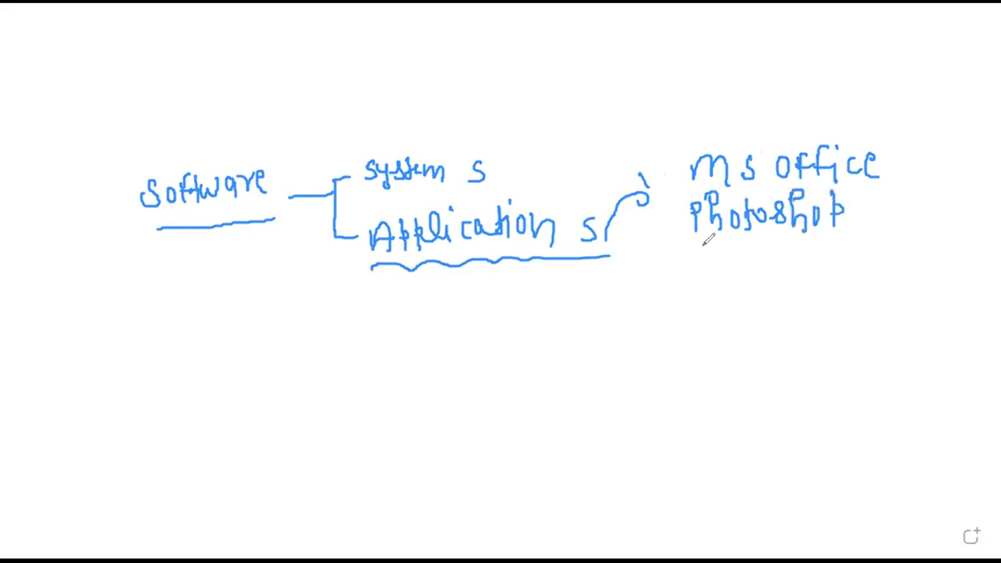
mouse_move(691, 253)
left_mouse_down()
mouse_move(691, 278)
mouse_move(704, 247)
mouse_move(755, 267)
mouse_move(766, 310)
left_mouse_up()
left_click_drag(685, 297, 686, 322)
mouse_move(687, 297)
left_mouse_down()
mouse_move(691, 323)
mouse_move(765, 312)
mouse_move(763, 364)
left_mouse_up()
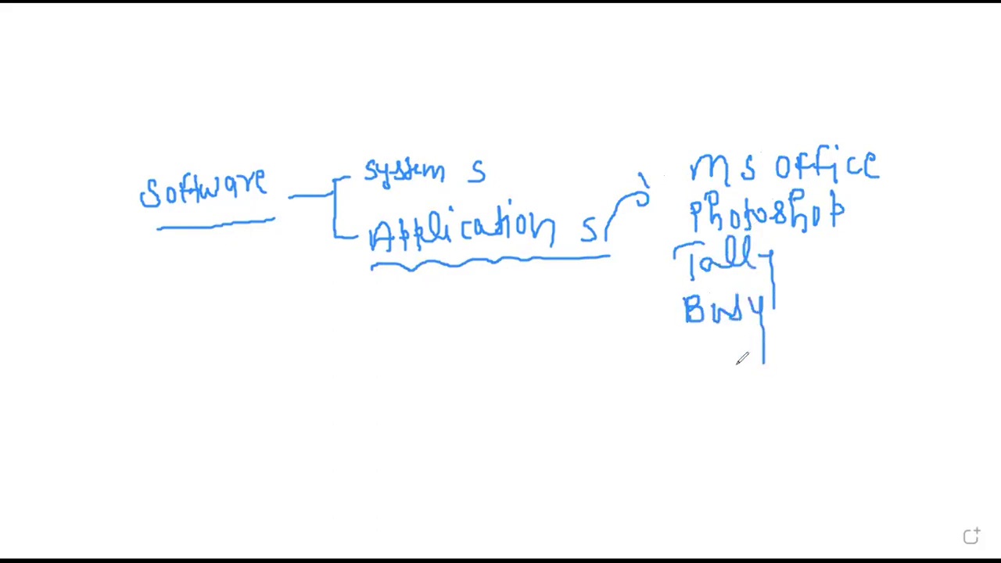
mouse_move(878, 162)
left_mouse_down()
mouse_move(865, 197)
mouse_move(877, 263)
mouse_move(813, 343)
mouse_move(796, 344)
left_mouse_up()
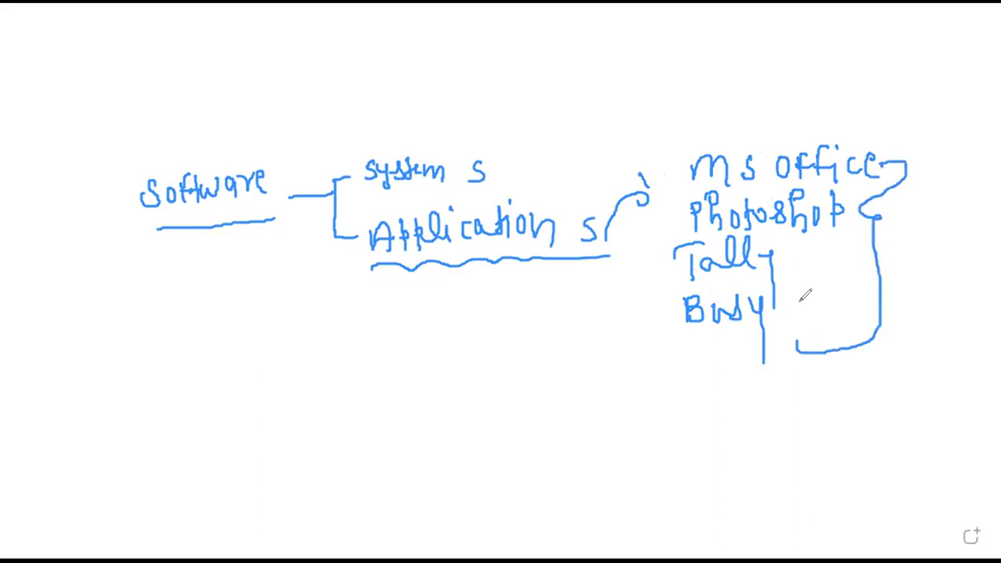
Tick ms office, Photoshop, Tally and Busy, and circle 'Application s'.
mouse_move(421, 282)
left_mouse_down()
mouse_move(428, 291)
mouse_move(477, 278)
left_mouse_up()
left_click_drag(666, 171, 670, 181)
mouse_move(675, 174)
left_mouse_down()
mouse_move(678, 184)
mouse_move(691, 172)
left_mouse_up()
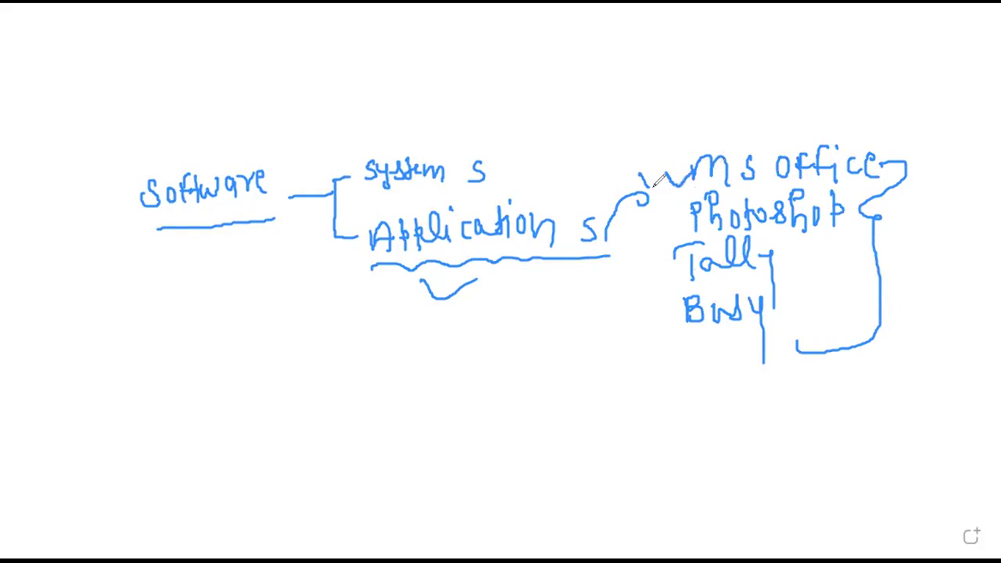
mouse_move(662, 172)
left_mouse_down()
mouse_move(653, 182)
mouse_move(688, 199)
left_mouse_up()
left_click_drag(650, 258, 680, 249)
left_click_drag(651, 294, 682, 296)
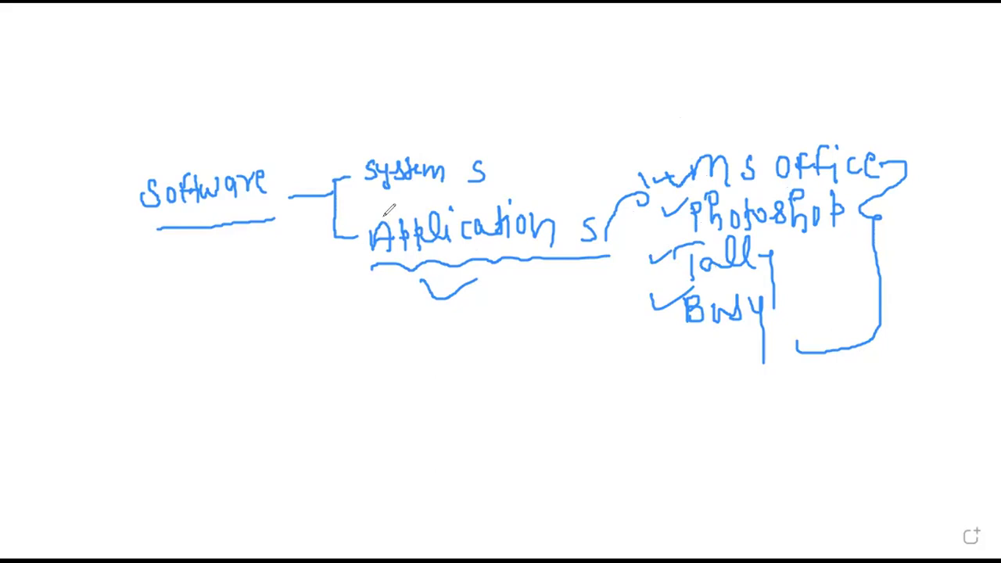
mouse_move(364, 213)
left_mouse_down()
mouse_move(586, 191)
mouse_move(602, 269)
mouse_move(422, 316)
mouse_move(354, 214)
mouse_move(366, 211)
left_mouse_up()
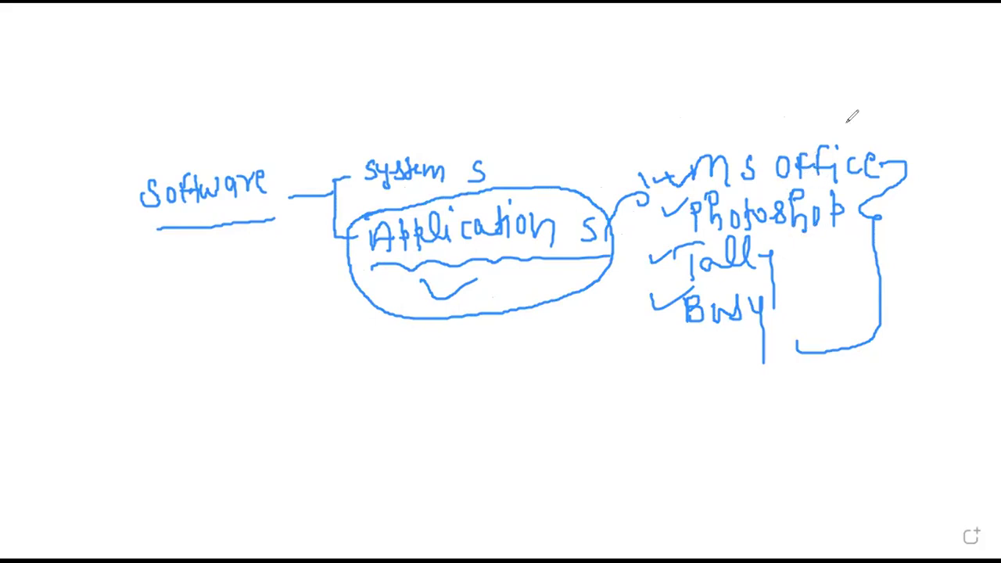
Add checkmarks right of the list items, then erase all ink with Delete.
left_click_drag(714, 129, 783, 109)
left_click_drag(840, 227, 865, 216)
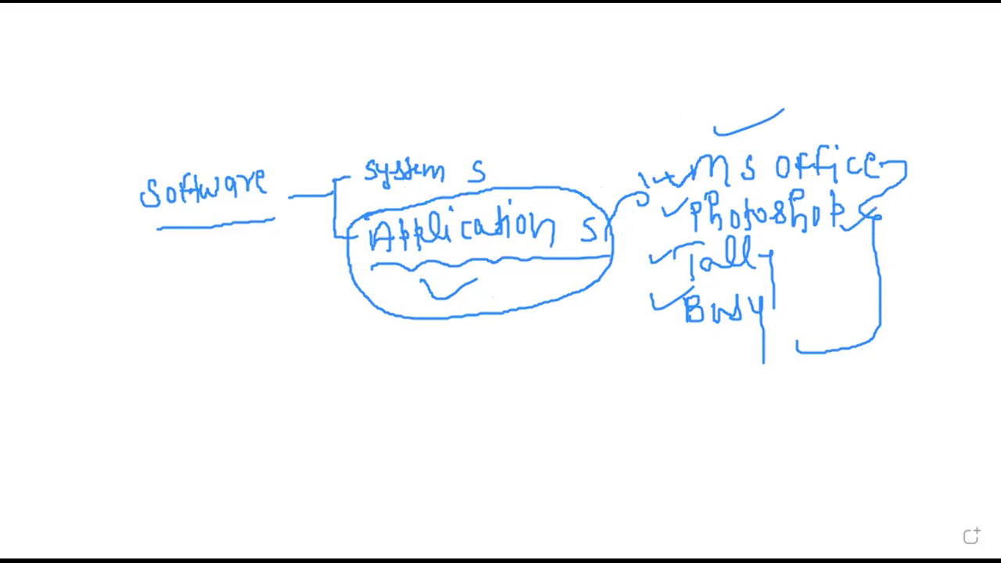
left_click_drag(798, 252, 852, 225)
left_click_drag(794, 309, 860, 289)
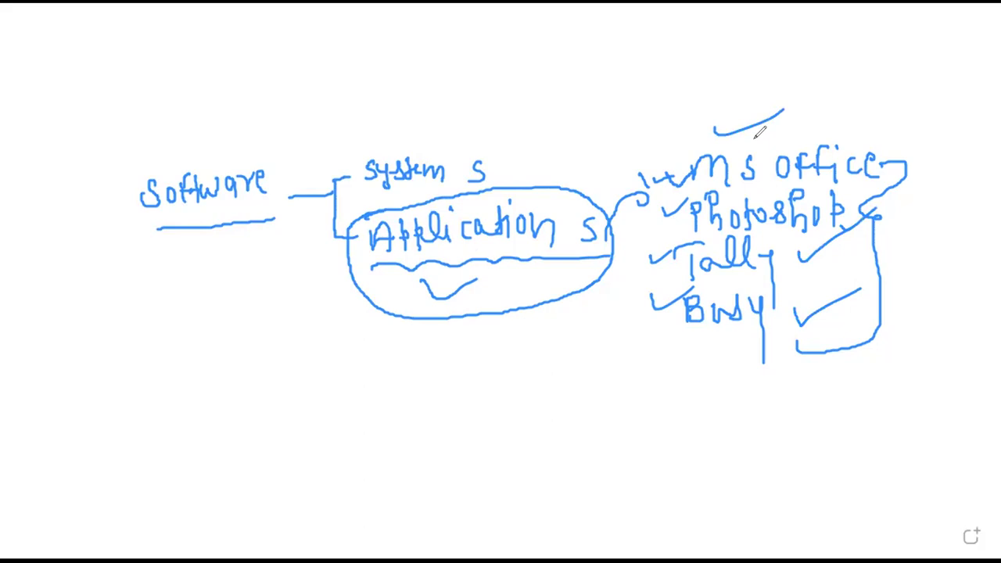
key("Delete")
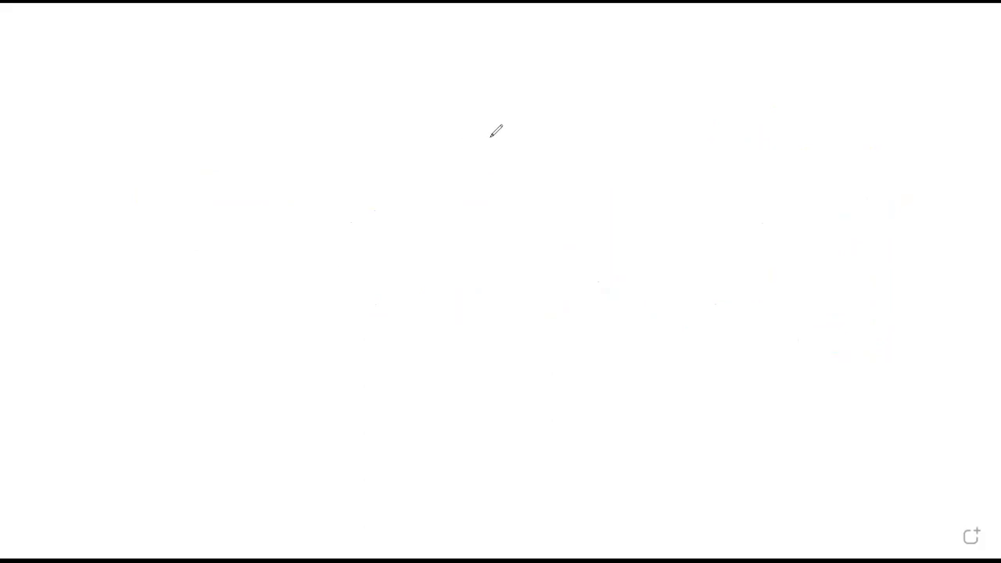
Handwrite 'ms office' on the blank board and enclose it in an oval.
mouse_move(166, 195)
left_mouse_down()
mouse_move(192, 196)
mouse_move(211, 223)
left_mouse_up()
mouse_move(254, 196)
left_mouse_down()
mouse_move(272, 225)
mouse_move(280, 207)
left_mouse_up()
mouse_move(287, 192)
left_mouse_down()
mouse_move(287, 225)
mouse_move(288, 194)
left_mouse_up()
mouse_move(280, 207)
left_mouse_down()
mouse_move(295, 207)
mouse_move(304, 224)
left_mouse_up()
mouse_move(304, 183)
left_mouse_down()
mouse_move(328, 222)
mouse_move(344, 217)
left_mouse_up()
mouse_move(158, 241)
left_mouse_down()
mouse_move(250, 235)
mouse_move(360, 170)
mouse_move(292, 155)
mouse_move(161, 156)
mouse_move(158, 240)
left_mouse_up()
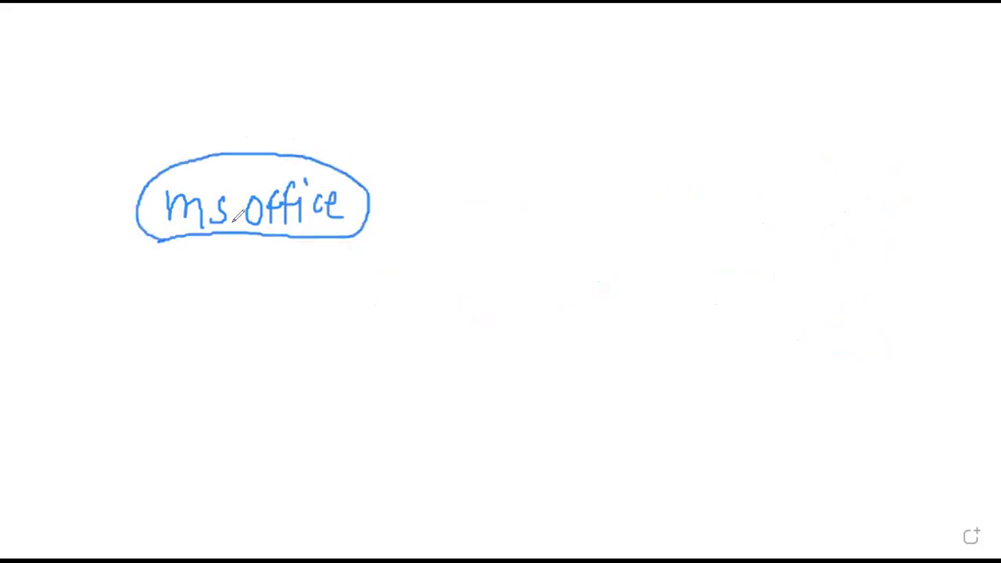
Draw a line from the oval to 'Application s', underlining the word.
left_click_drag(364, 205, 397, 201)
mouse_move(409, 192)
left_mouse_down()
mouse_move(425, 211)
mouse_move(448, 211)
mouse_move(452, 201)
mouse_move(463, 219)
mouse_move(466, 205)
mouse_move(477, 219)
left_mouse_up()
mouse_move(477, 190)
left_mouse_down()
mouse_move(480, 204)
mouse_move(510, 214)
mouse_move(582, 212)
left_mouse_up()
left_click(523, 181)
mouse_move(588, 173)
left_mouse_down()
mouse_move(589, 213)
mouse_move(606, 181)
left_mouse_up()
mouse_move(604, 192)
left_mouse_down()
mouse_move(605, 212)
mouse_move(639, 237)
left_mouse_up()
left_click_drag(442, 233, 620, 232)
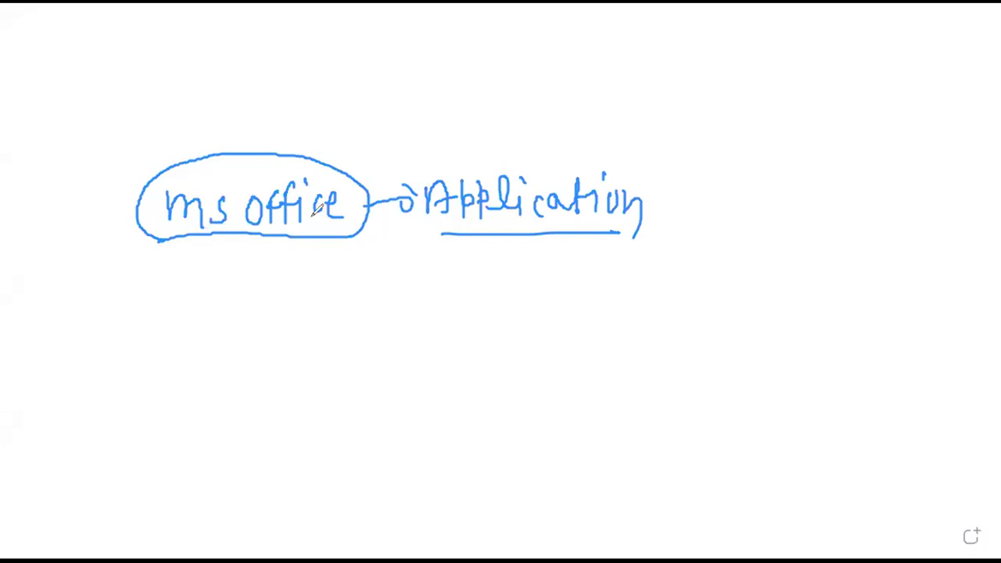
left_click_drag(701, 192, 685, 209)
Write and underline 'ms word' below ms office, with an arrow to underlined 'word'.
mouse_move(231, 238)
left_mouse_down()
mouse_move(227, 256)
mouse_move(268, 274)
mouse_move(263, 283)
left_mouse_up()
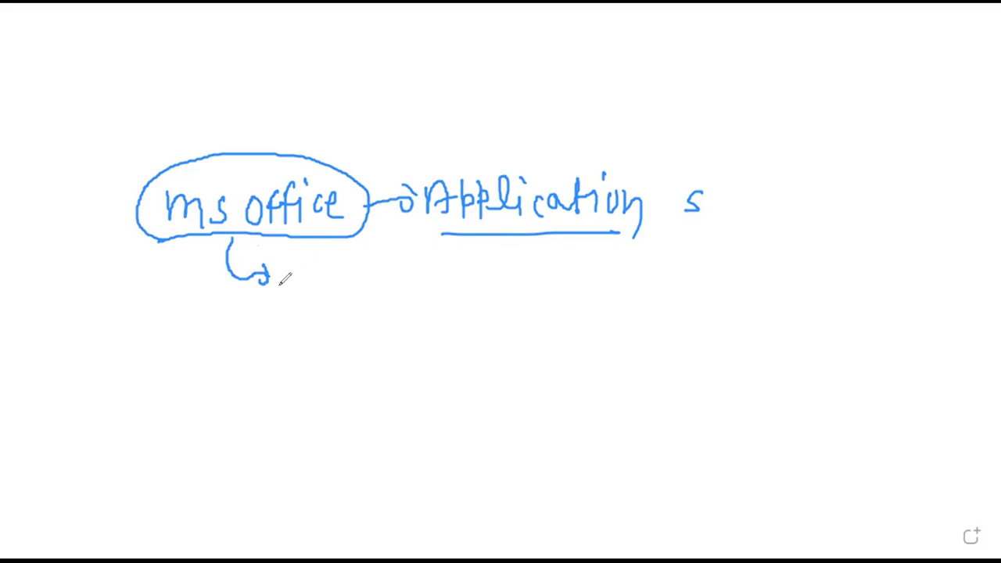
mouse_move(289, 278)
left_mouse_down()
mouse_move(288, 295)
mouse_move(335, 304)
mouse_move(392, 298)
mouse_move(422, 281)
mouse_move(456, 286)
mouse_move(458, 315)
left_mouse_up()
left_click_drag(290, 321, 462, 327)
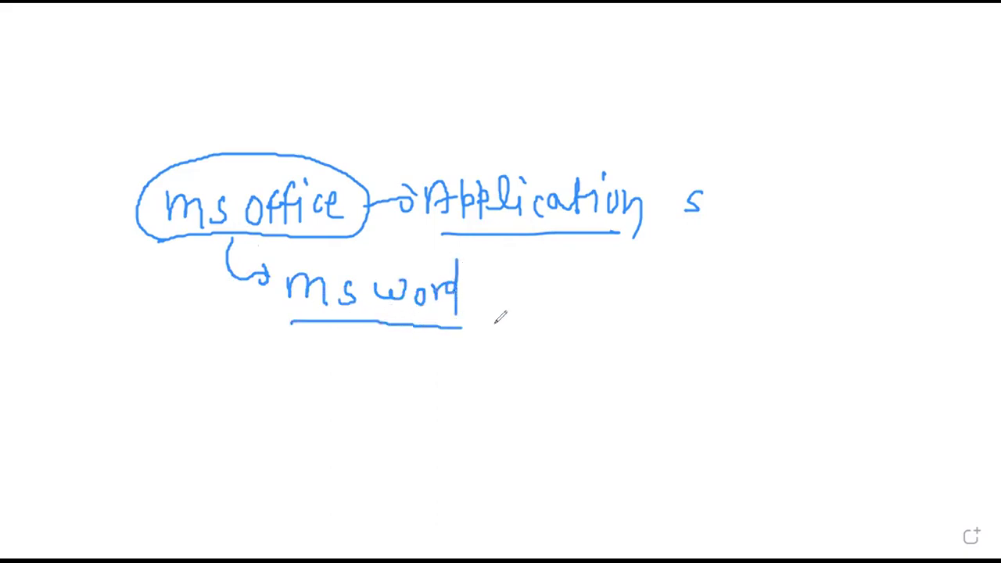
mouse_move(466, 289)
left_mouse_down()
mouse_move(508, 270)
mouse_move(516, 294)
left_mouse_up()
mouse_move(577, 269)
left_mouse_down()
mouse_move(666, 265)
mouse_move(691, 252)
mouse_move(690, 316)
left_mouse_up()
left_click_drag(592, 316, 730, 316)
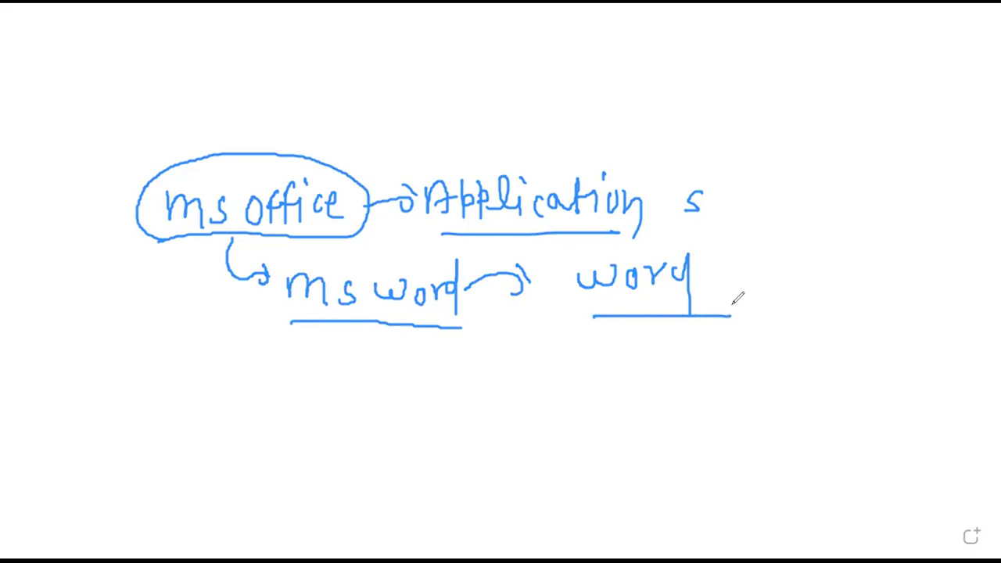
Tick under 'ms word' and 'word', and draw an arrow down from ms word.
left_click_drag(302, 333, 359, 332)
left_click_drag(622, 328, 688, 326)
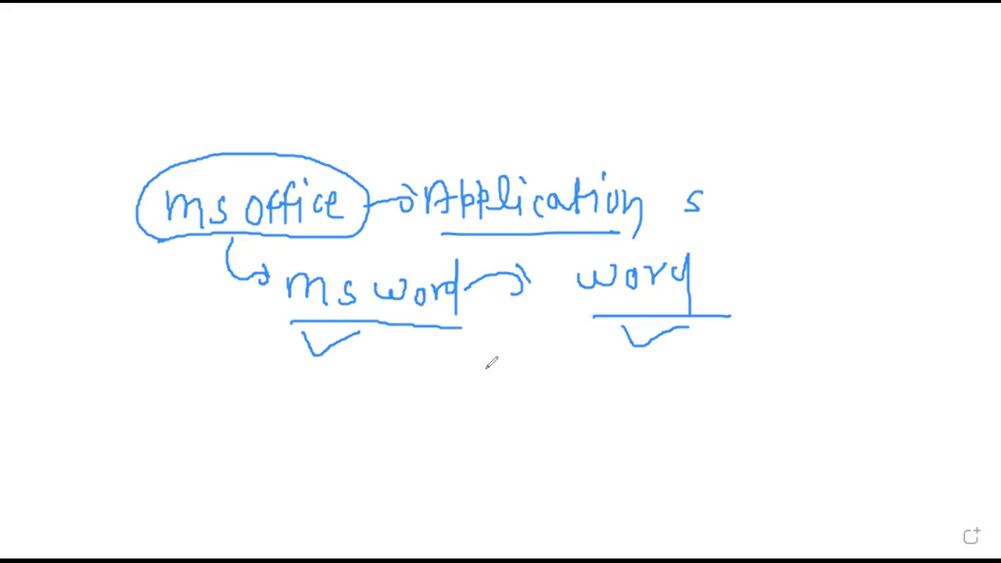
mouse_move(388, 327)
left_mouse_down()
mouse_move(451, 367)
mouse_move(549, 353)
mouse_move(562, 375)
left_mouse_up()
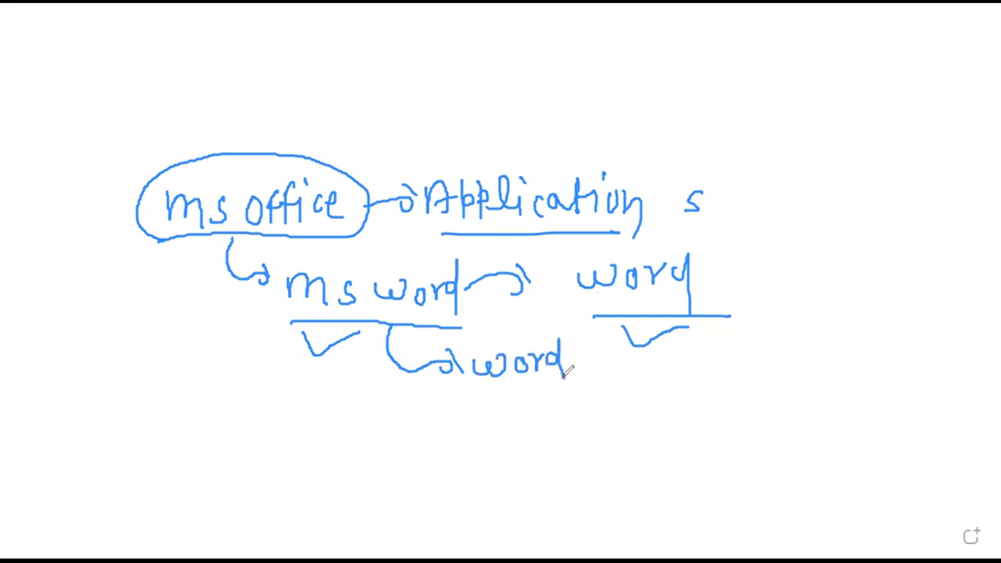
Write 'word Processor', erasing the misspelling and rewriting and underlining 'Processor'.
mouse_move(600, 344)
left_mouse_down()
mouse_move(588, 379)
mouse_move(602, 360)
left_mouse_up()
mouse_move(606, 374)
left_mouse_down()
mouse_move(619, 356)
mouse_move(663, 367)
mouse_move(771, 354)
left_mouse_up()
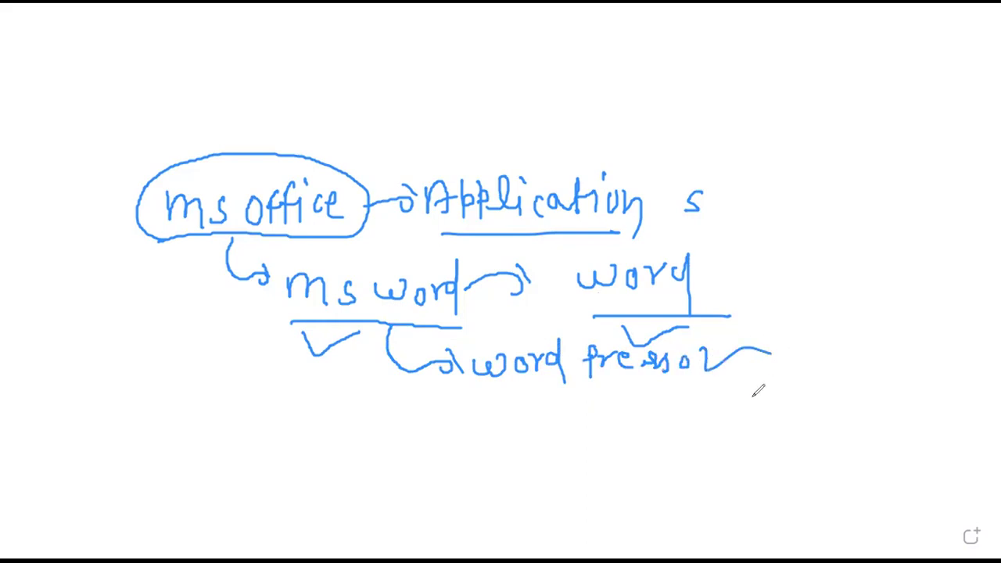
mouse_move(556, 407)
left_mouse_down()
mouse_move(646, 405)
mouse_move(677, 391)
left_mouse_up()
mouse_move(592, 353)
left_mouse_down()
mouse_move(662, 342)
mouse_move(643, 394)
mouse_move(556, 406)
left_mouse_up()
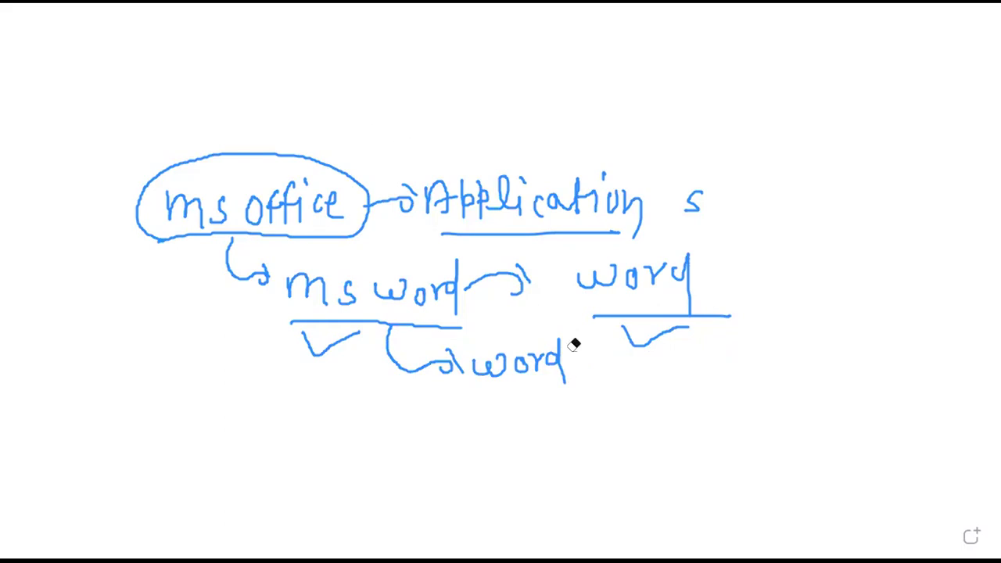
mouse_move(600, 342)
left_mouse_down()
mouse_move(600, 378)
mouse_move(617, 356)
mouse_move(640, 372)
mouse_move(679, 372)
left_mouse_up()
left_click_drag(693, 360, 699, 367)
left_click_drag(704, 367, 716, 361)
left_click_drag(636, 409, 755, 407)
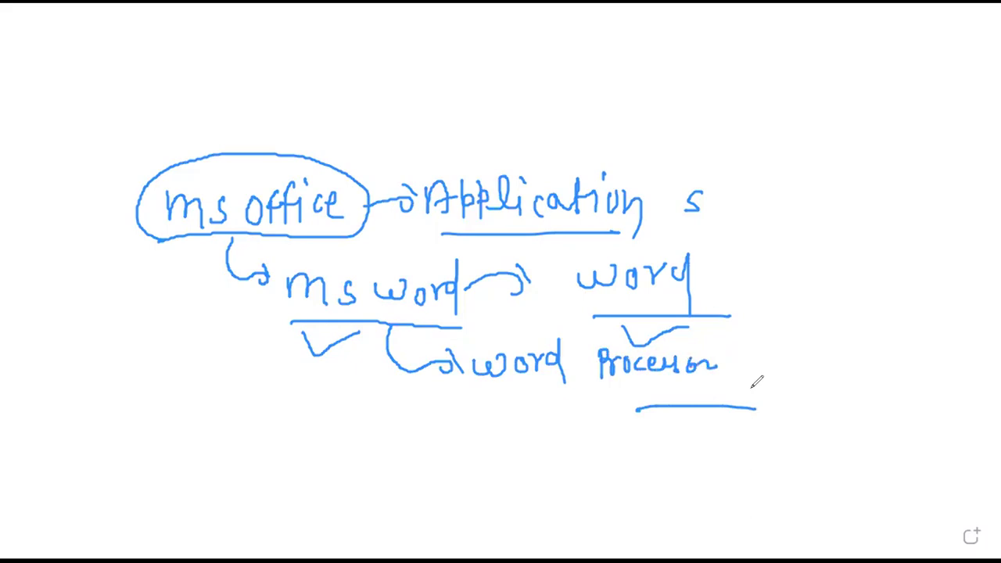
Add a '(D, B, R' list with ruled lines, a bracket and an underlined side note.
mouse_move(492, 390)
left_mouse_down()
mouse_move(495, 427)
mouse_move(530, 447)
left_mouse_up()
left_click_drag(556, 406, 563, 449)
mouse_move(598, 404)
left_mouse_down()
mouse_move(600, 430)
mouse_move(620, 428)
mouse_move(615, 438)
left_mouse_up()
left_click_drag(646, 408, 688, 414)
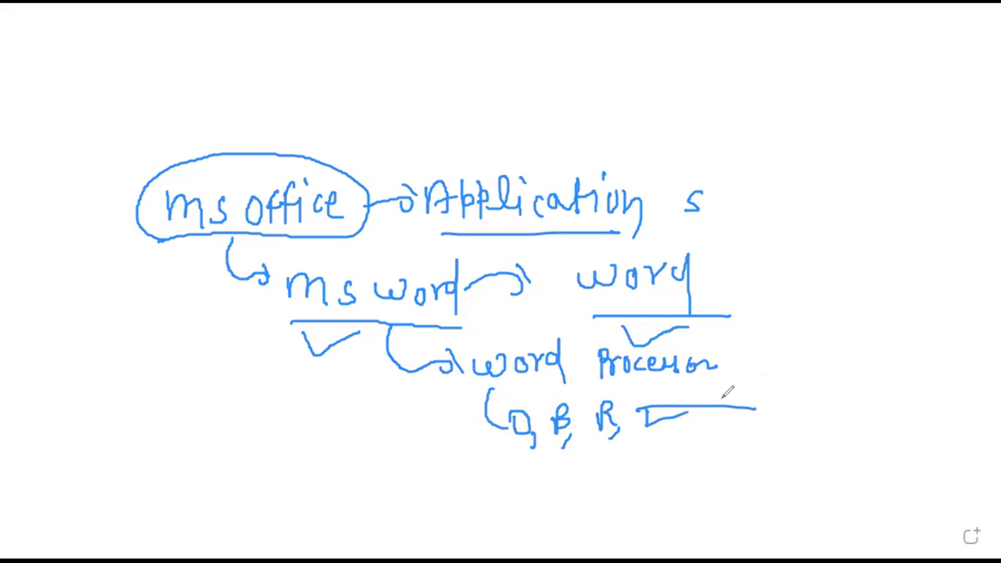
left_click_drag(522, 461, 766, 442)
left_click_drag(495, 490, 740, 473)
left_click_drag(498, 517, 774, 503)
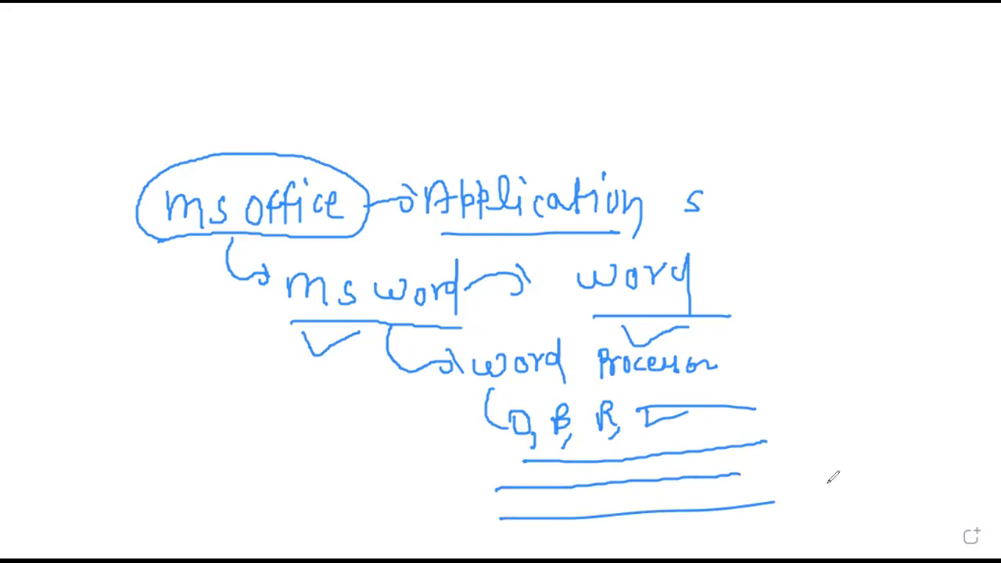
mouse_move(776, 494)
left_mouse_down()
mouse_move(777, 329)
mouse_move(818, 336)
mouse_move(844, 358)
left_mouse_up()
mouse_move(837, 313)
left_mouse_down()
mouse_move(854, 299)
mouse_move(890, 344)
mouse_move(930, 360)
left_mouse_up()
left_click_drag(831, 376, 989, 399)
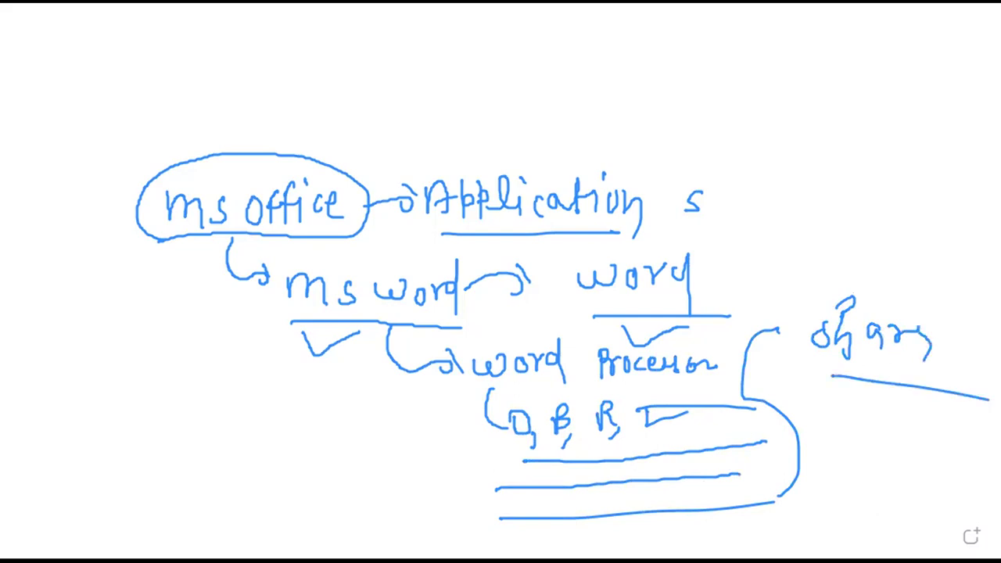
Draw a curved arrow left from 'ms word' to underlined 'ms' and 'winword' below.
mouse_move(296, 317)
left_mouse_down()
mouse_move(165, 344)
mouse_move(176, 343)
left_mouse_up()
mouse_move(184, 378)
left_mouse_down()
mouse_move(193, 361)
mouse_move(264, 396)
left_mouse_up()
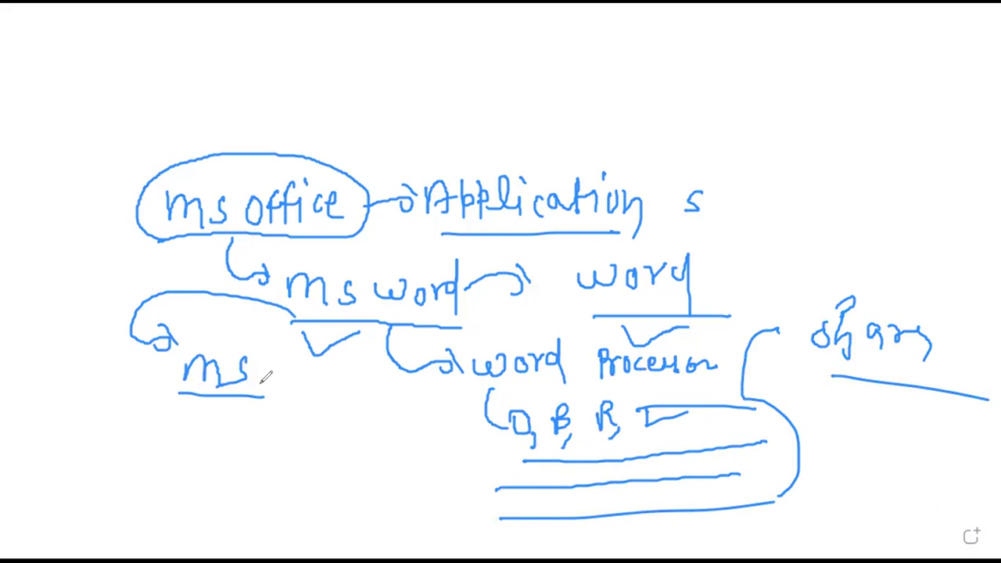
mouse_move(219, 432)
left_mouse_down()
mouse_move(249, 430)
mouse_move(267, 448)
mouse_move(300, 446)
mouse_move(323, 426)
mouse_move(361, 426)
mouse_move(391, 457)
left_mouse_up()
left_click_drag(212, 477, 422, 472)
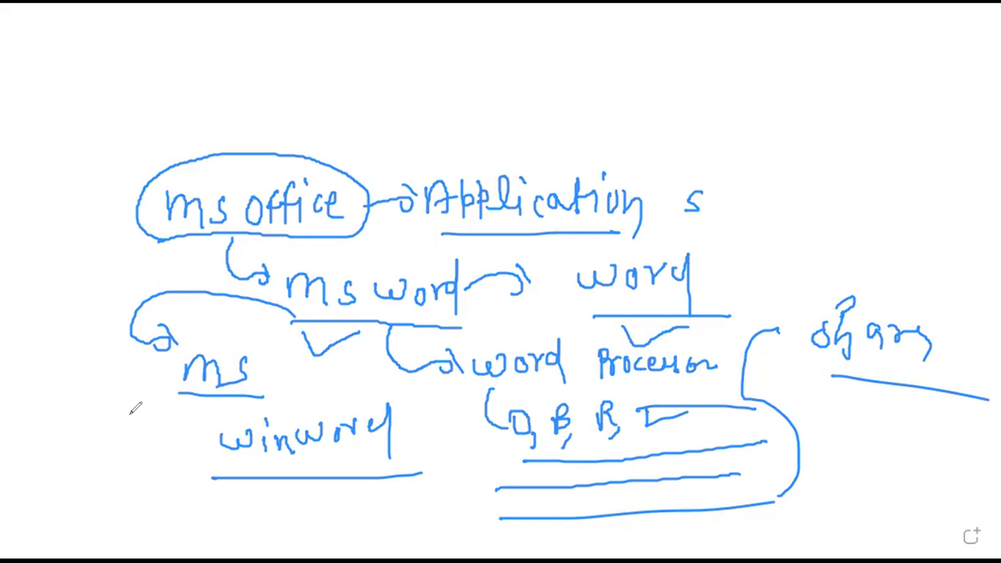
Draw another leftward arrow from ms word to an underlined 'File Name' note.
mouse_move(283, 279)
left_mouse_down()
mouse_move(69, 374)
mouse_move(104, 381)
left_mouse_up()
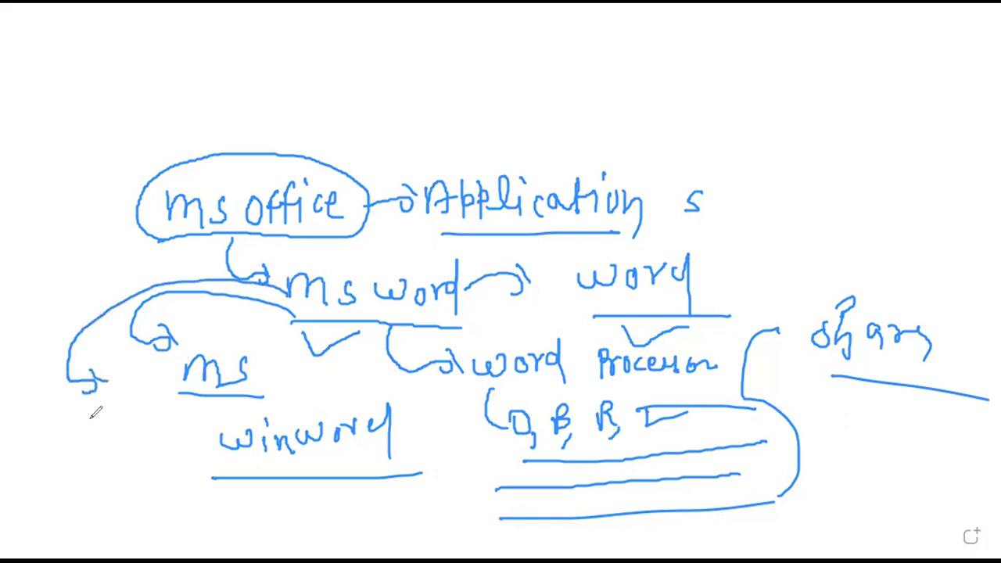
mouse_move(24, 234)
left_mouse_down()
mouse_move(28, 254)
mouse_move(44, 234)
mouse_move(68, 233)
mouse_move(89, 247)
mouse_move(110, 225)
mouse_move(176, 269)
left_mouse_up()
left_click_drag(28, 268, 227, 264)
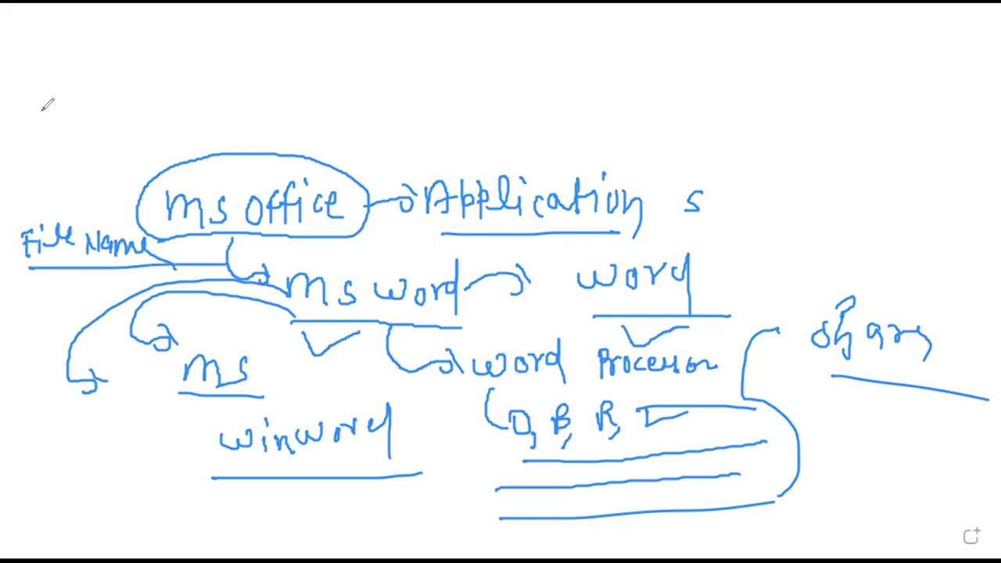
Label 'D1', '11' and 'calibri' above it, then clear the Run dialog's Open field.
mouse_move(39, 153)
left_mouse_down()
mouse_move(70, 177)
mouse_move(144, 177)
left_mouse_up()
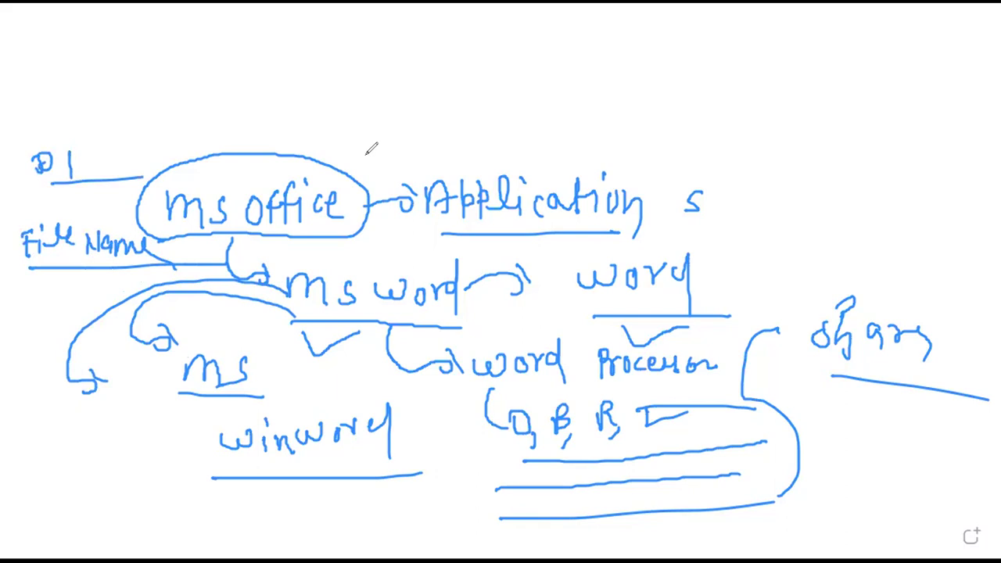
mouse_move(44, 97)
left_mouse_down()
mouse_move(44, 114)
mouse_move(56, 114)
left_mouse_up()
mouse_move(34, 120)
left_mouse_down()
mouse_move(134, 117)
mouse_move(134, 137)
left_mouse_up()
left_click_drag(153, 119, 164, 135)
mouse_move(172, 117)
left_mouse_down()
mouse_move(173, 135)
mouse_move(184, 134)
mouse_move(189, 117)
mouse_move(202, 129)
left_mouse_up()
mouse_move(205, 129)
left_mouse_down()
mouse_move(228, 115)
mouse_move(232, 99)
left_mouse_up()
left_click_drag(133, 156, 278, 143)
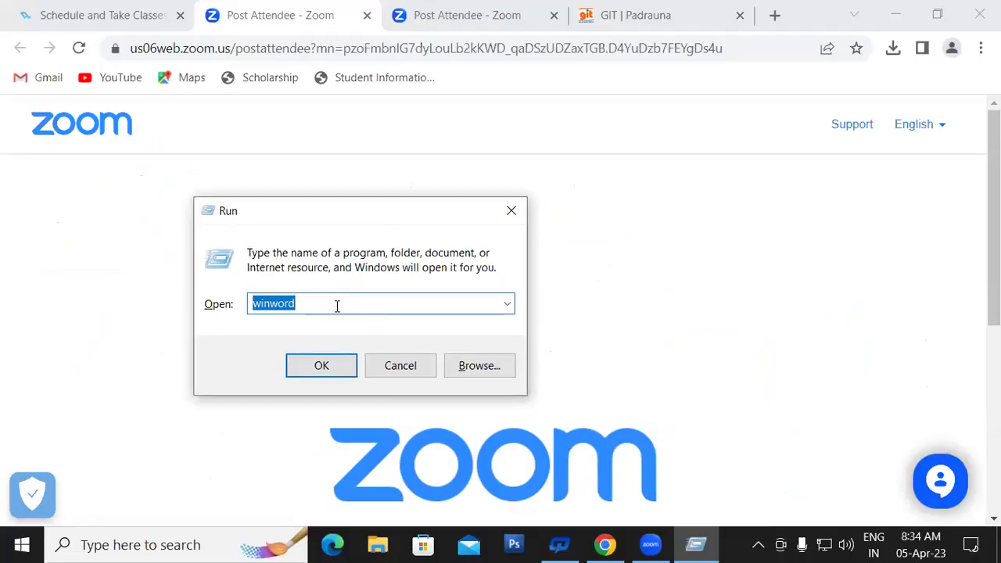
left_click(337, 305)
key("BackSpace")
key("BackSpace")
key("BackSpace")
key("BackSpace")
key("BackSpace")
key("BackSpace")
key("BackSpace")
Enter 'winword' in the Run dialog to launch Microsoft Word.
type("winword")
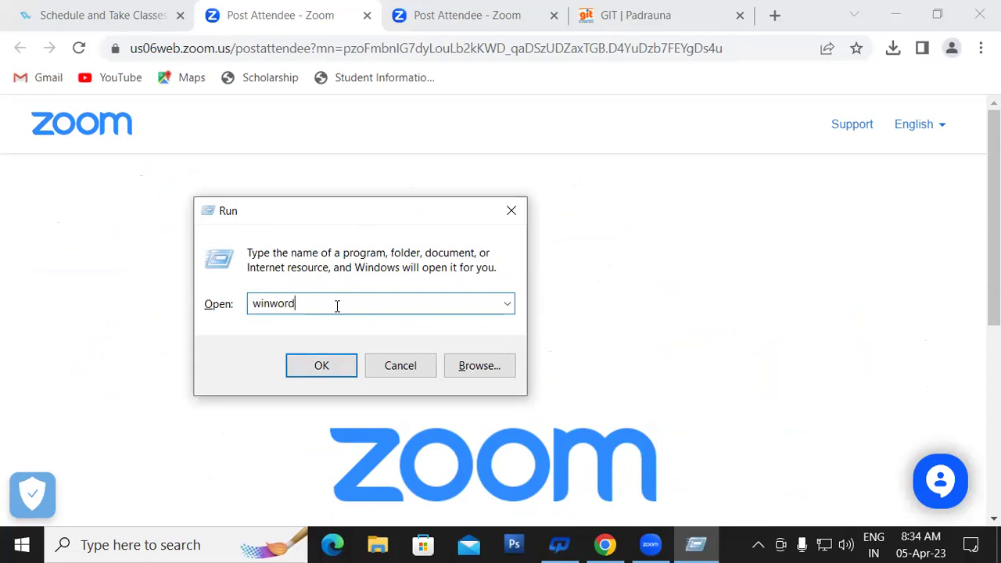
key("Return")
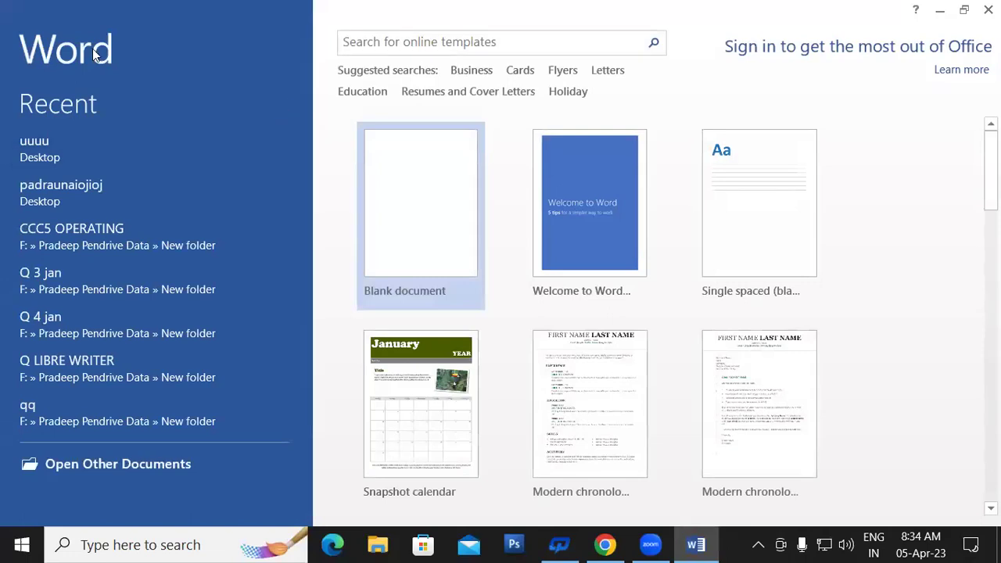
key("Return")
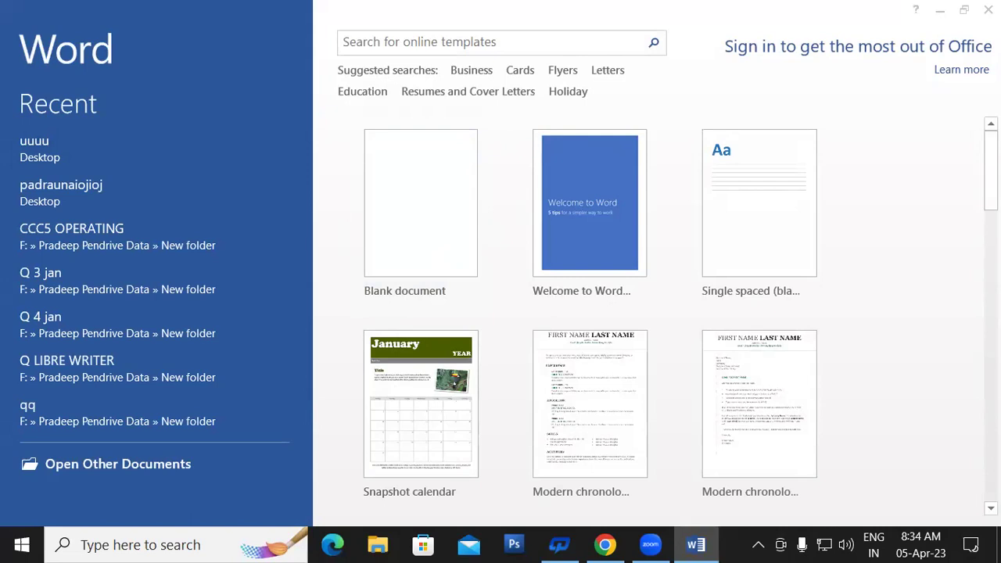
scroll(839, 284, "down", 2)
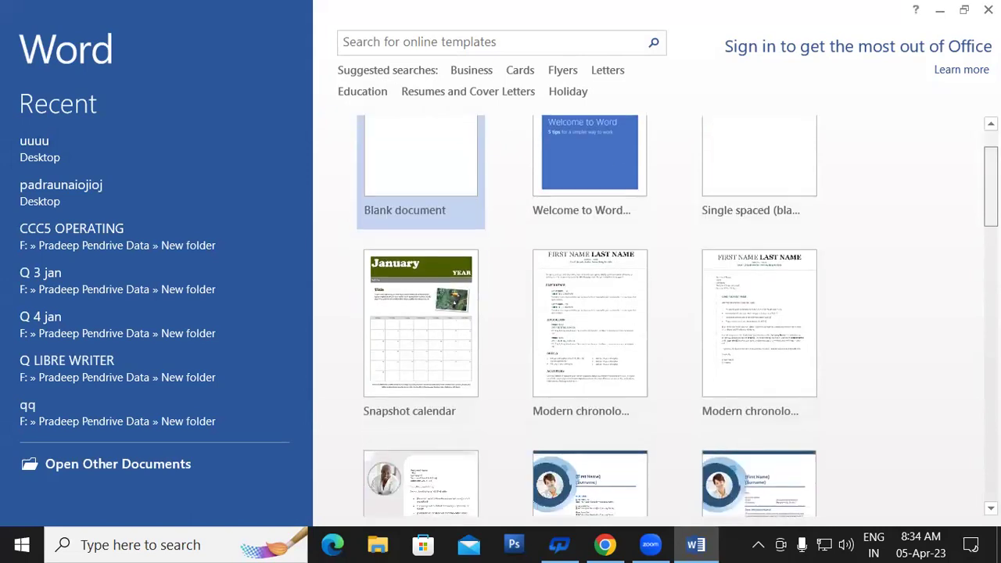
scroll(839, 284, "down", 2)
scroll(840, 284, "down", 1)
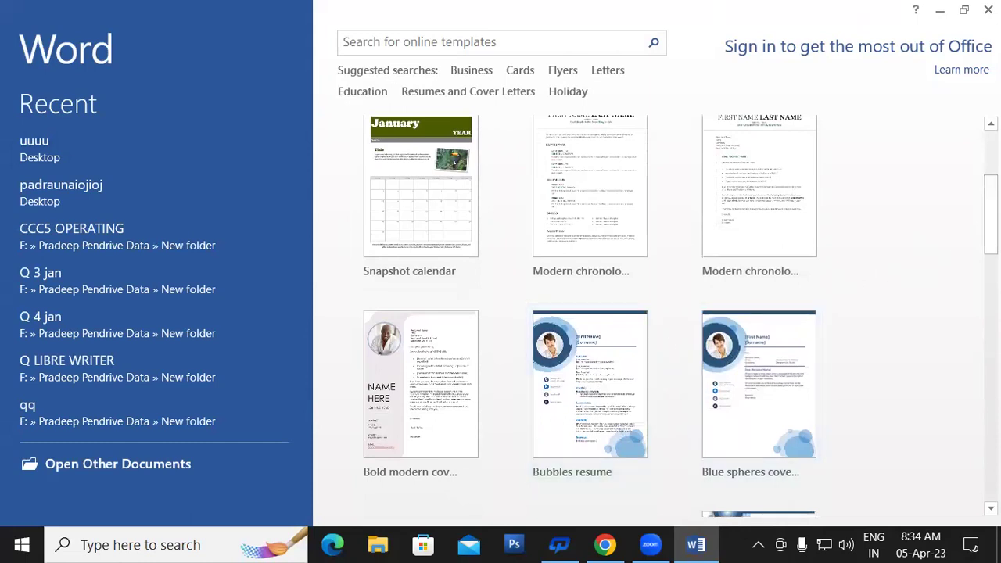
scroll(956, 241, "down", 2)
scroll(955, 242, "down", 3)
scroll(491, 336, "down", 2)
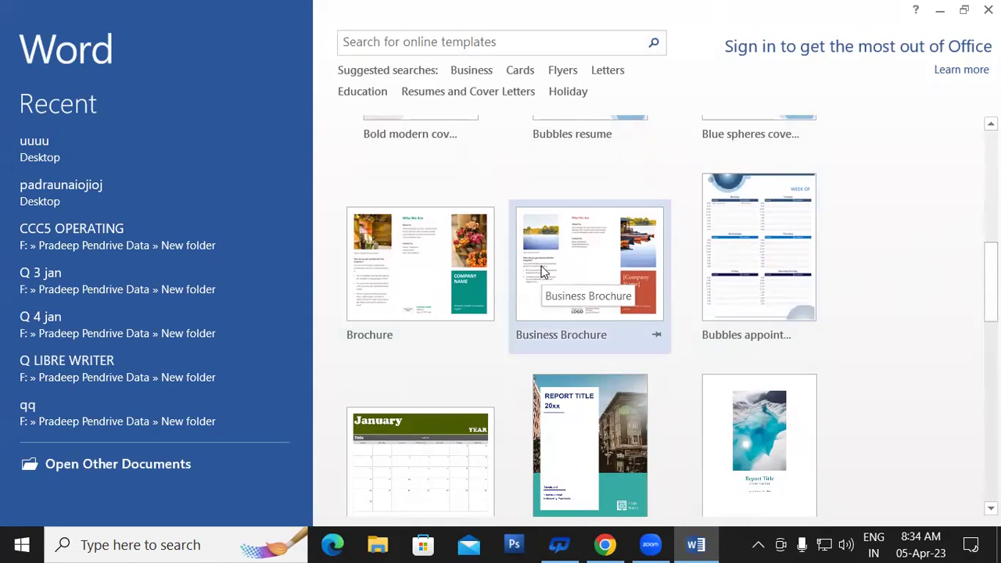
scroll(990, 282, "down", 1)
scroll(990, 313, "down", 2)
scroll(989, 313, "down", 2)
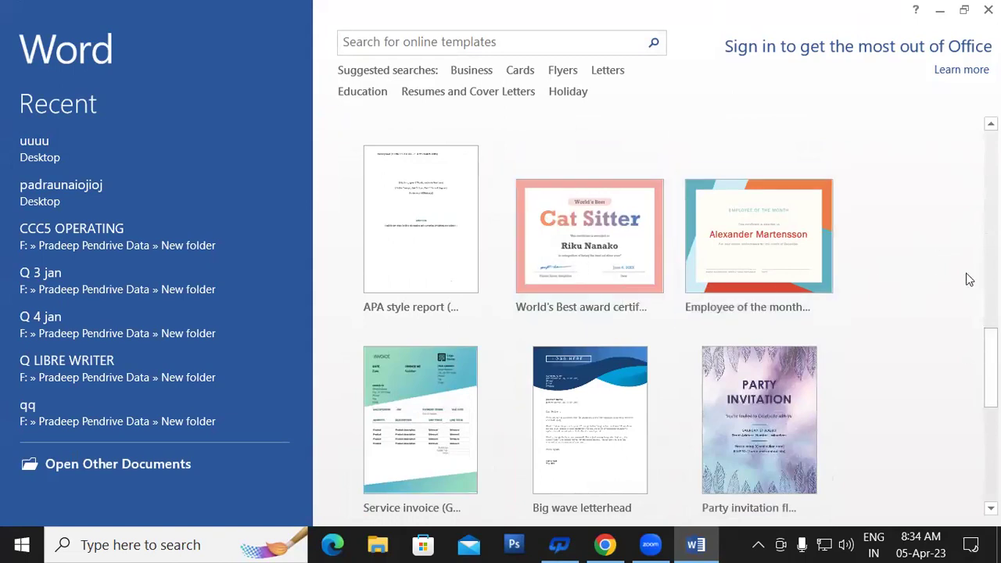
scroll(989, 367, "down", 3)
scroll(657, 313, "down", 2)
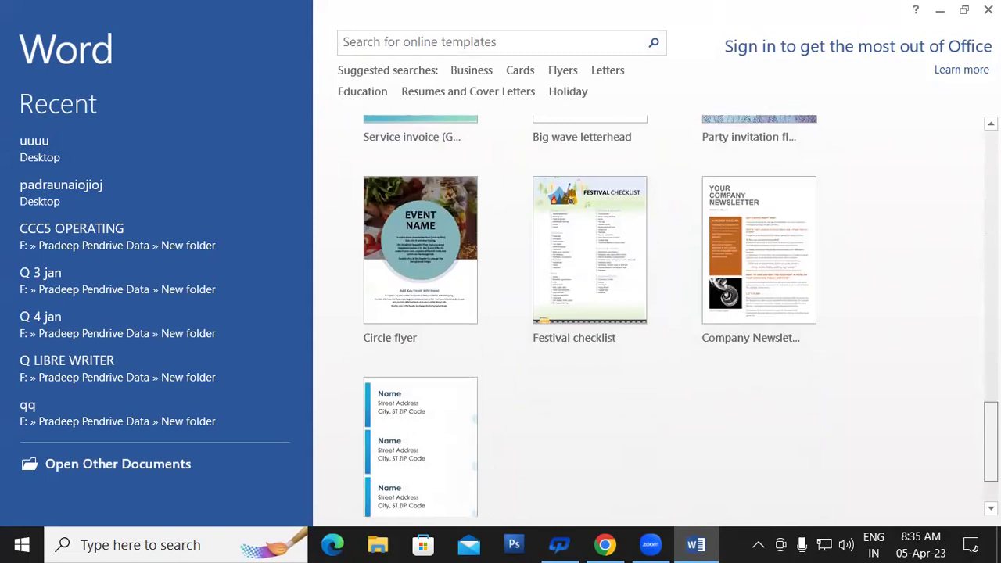
scroll(972, 292, "down", 2)
scroll(971, 292, "up", 1)
scroll(972, 292, "up", 3)
scroll(971, 293, "up", 4)
scroll(970, 266, "up", 5)
scroll(965, 211, "up", 3)
scroll(964, 164, "up", 3)
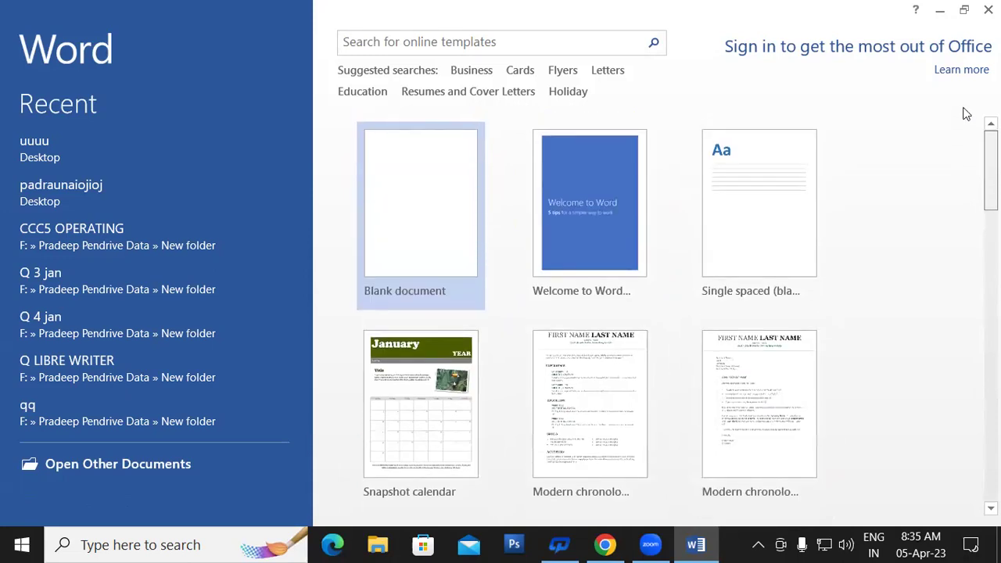
scroll(973, 161, "down", 2)
scroll(972, 161, "down", 8)
scroll(972, 161, "down", 10)
scroll(972, 161, "up", 12)
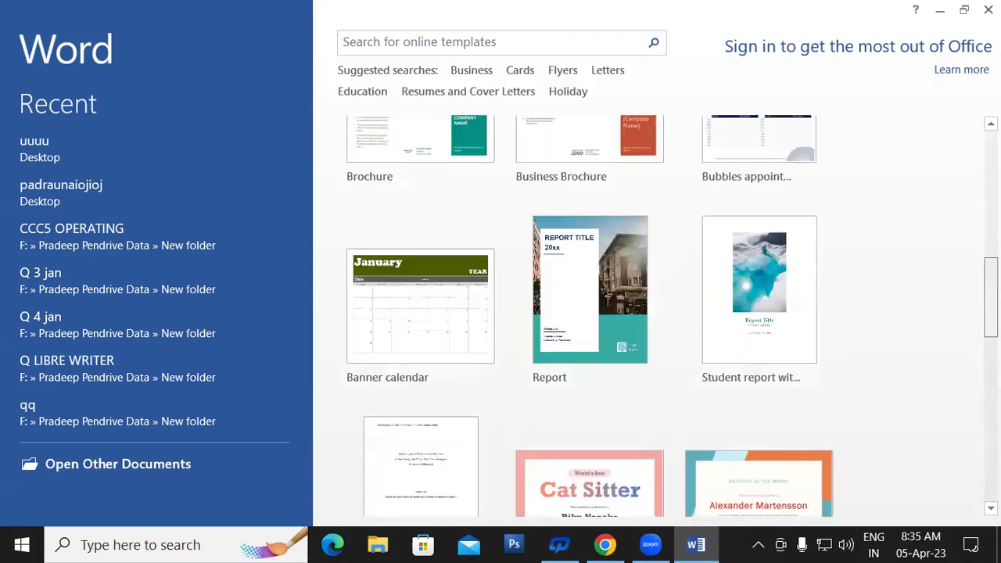
scroll(416, 259, "up", 3)
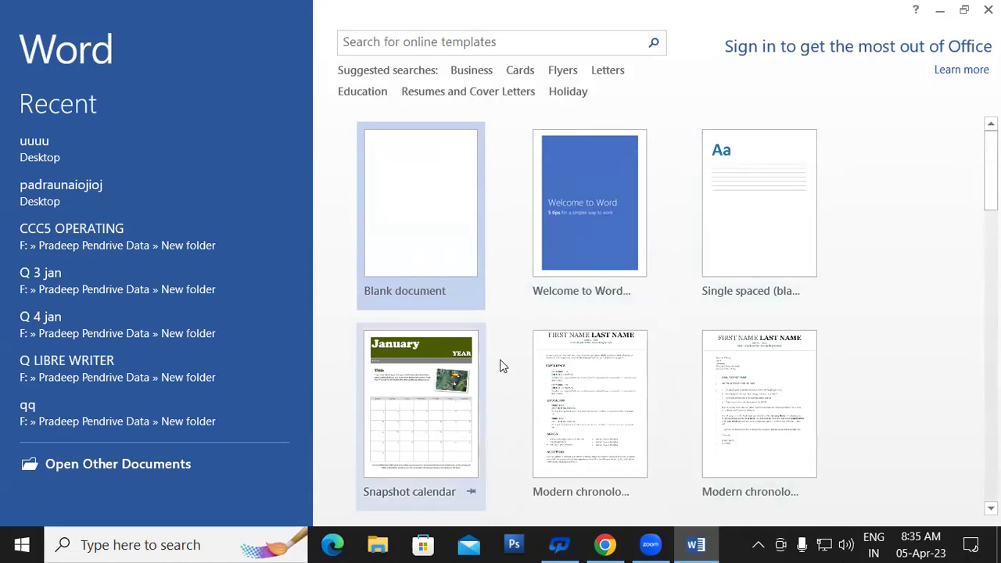
Open a new blank document, Document1, from the Word start screen.
left_click(421, 189)
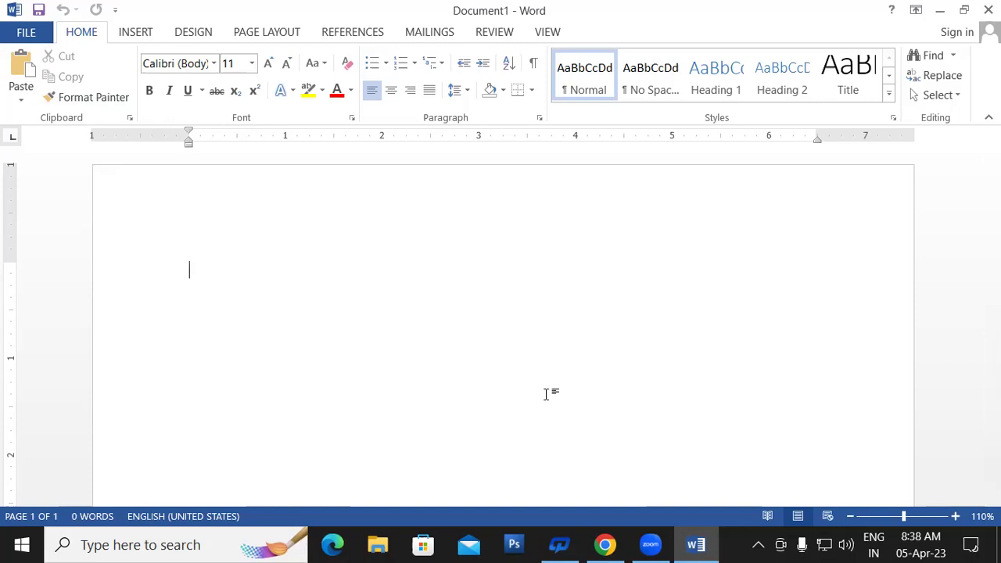
Type the heading 'Computer Fundamental' and grow it from 11 to 18 pt Calibri.
type("Computer Fundamental")
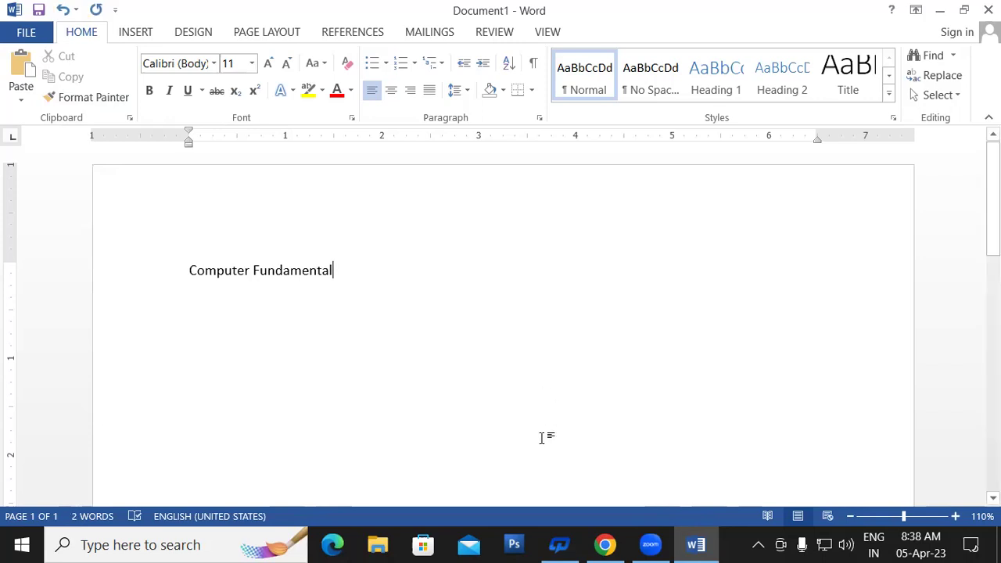
left_click_drag(341, 274, 208, 273)
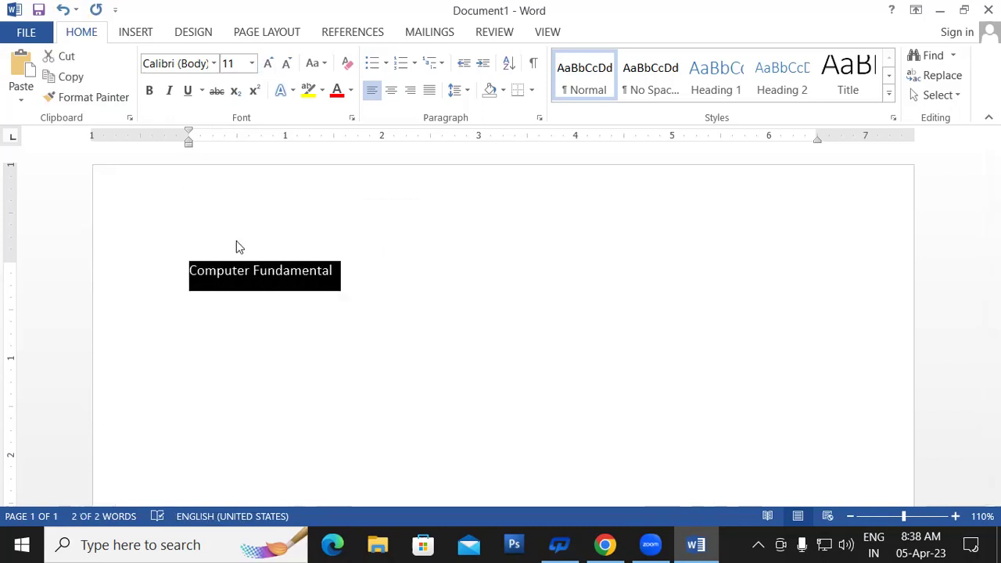
left_click(269, 64)
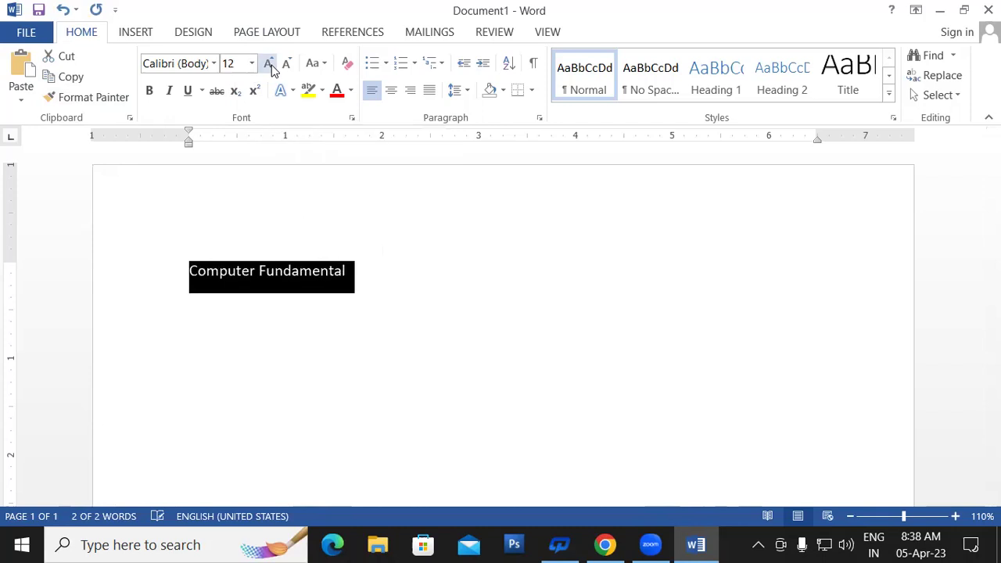
left_click(269, 64)
left_click(269, 64)
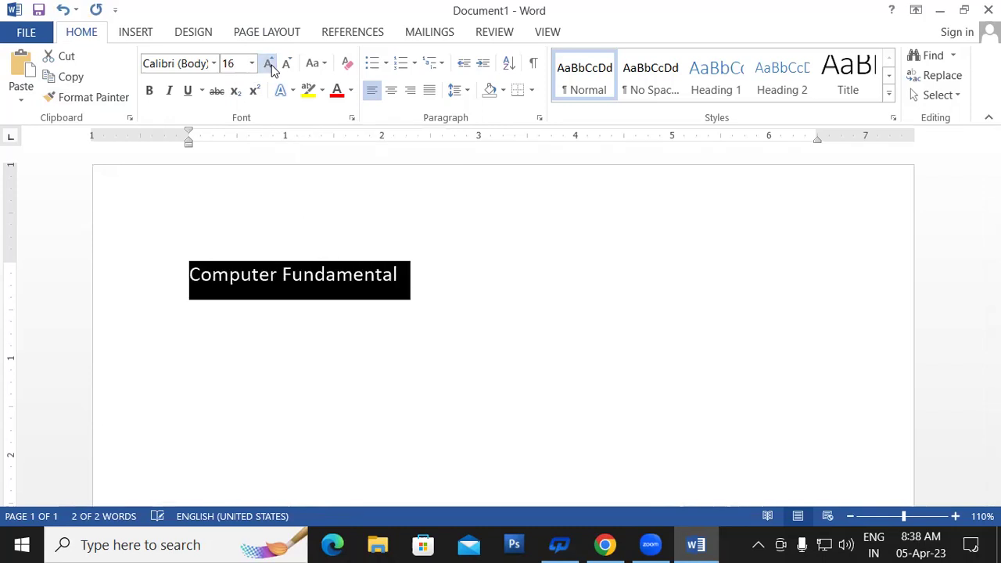
left_click(269, 64)
left_click(423, 279)
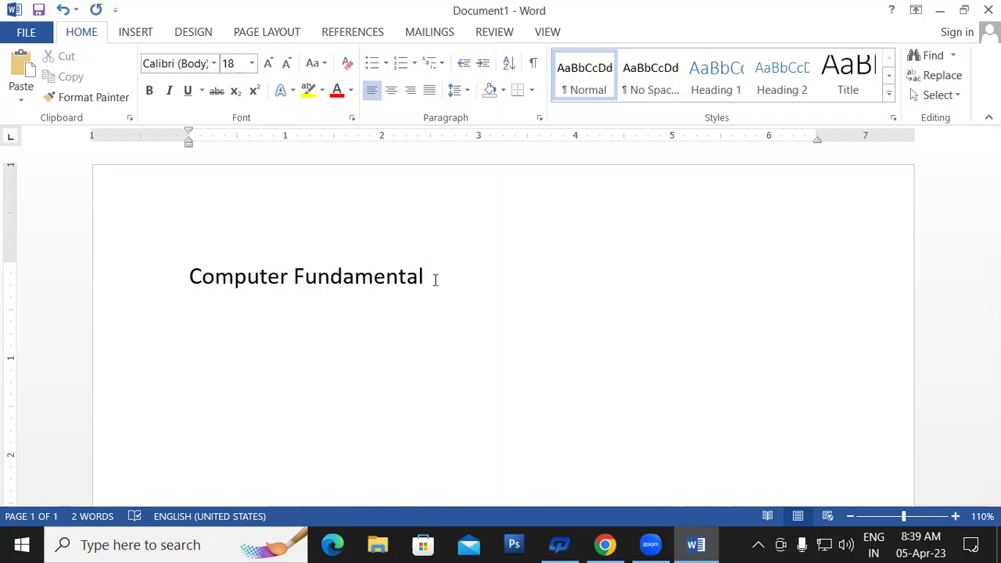
key("Return")
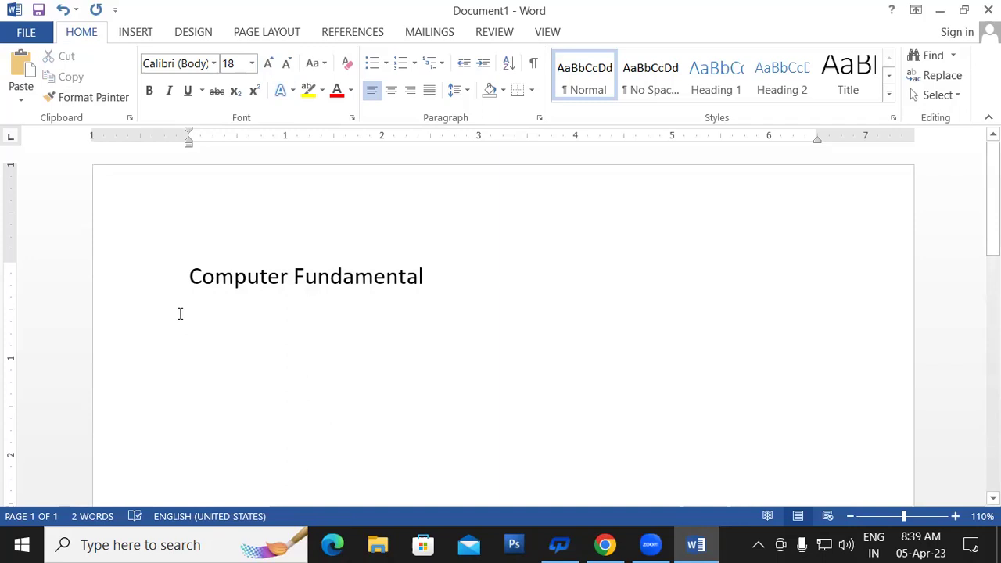
type("Operating System")
key("Return")
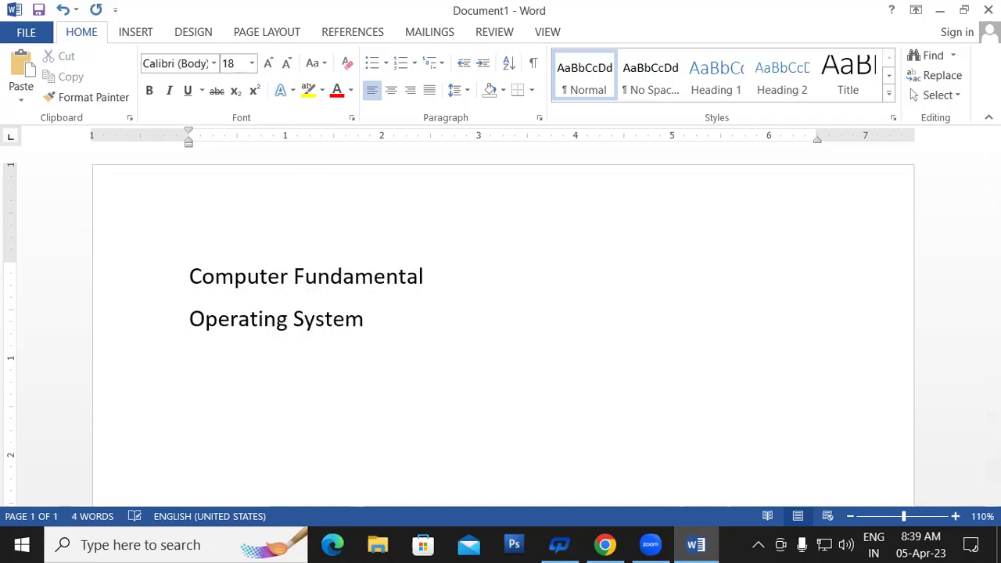
type("Ms")
key("BackSpace")
type("S OF")
key("BackSpace")
type("FFIc")
key("BackSpace")
type("CE")
key("Return")
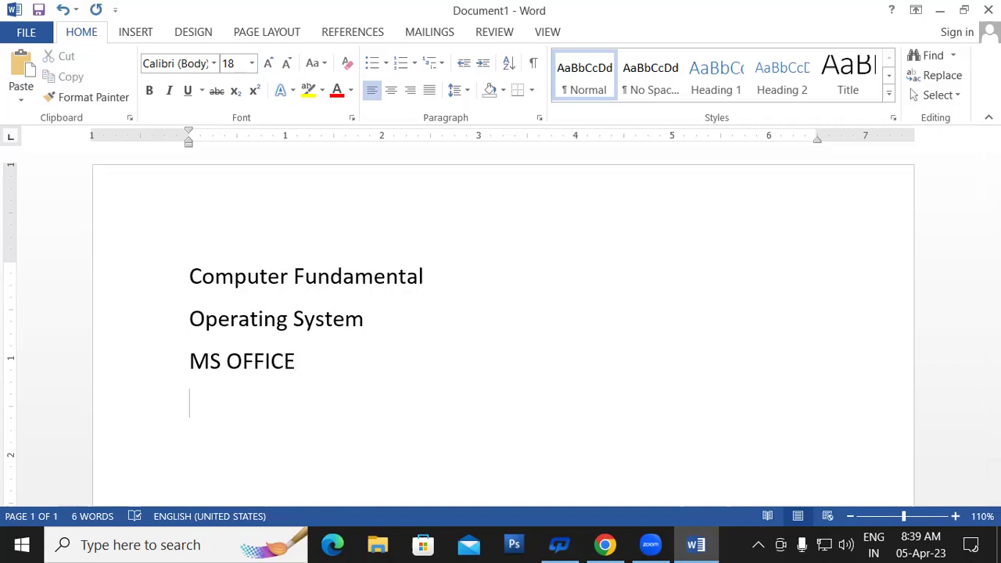
type("Inter")
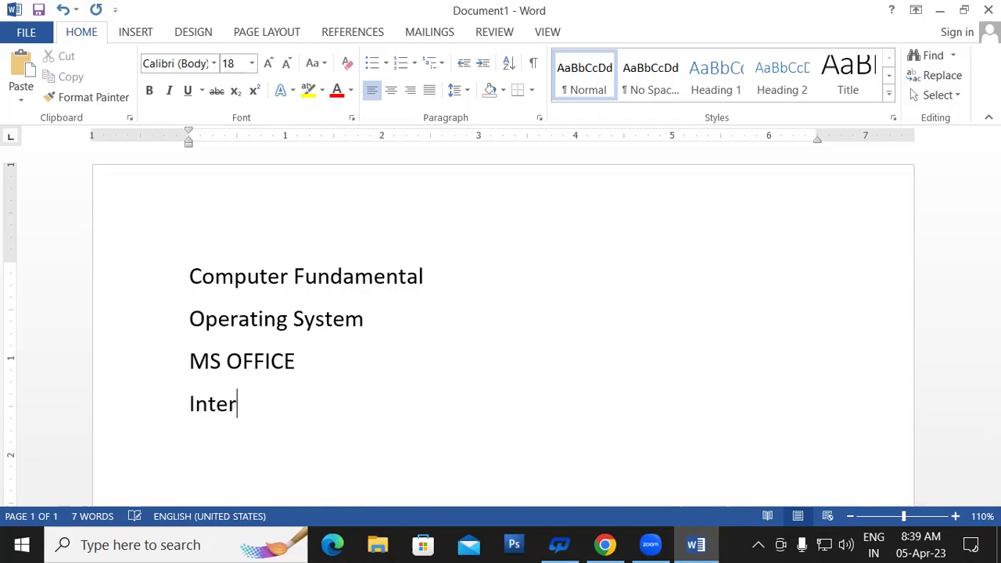
type("net")
key("Return")
type("Hindi Typing")
key("Return")
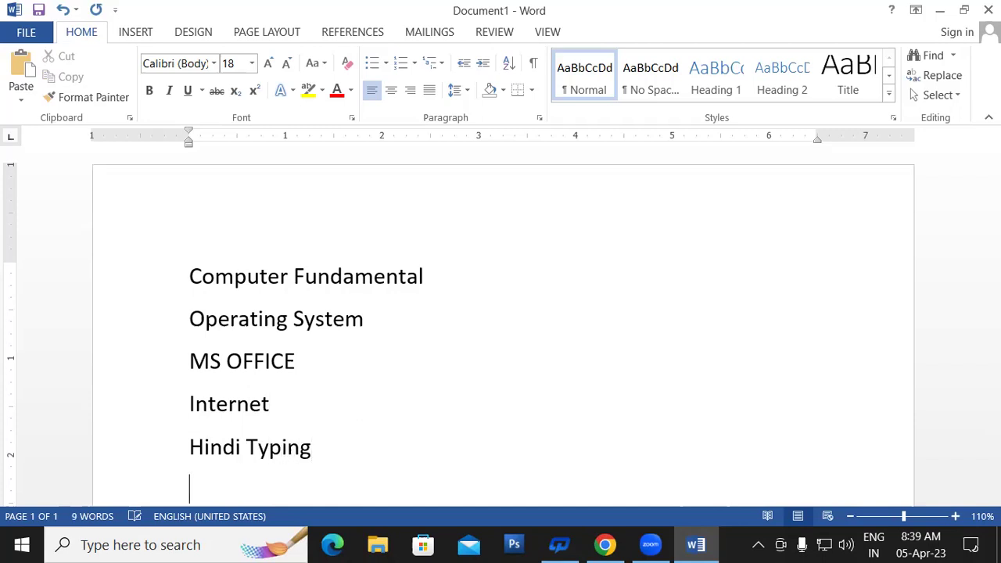
type("Ta")
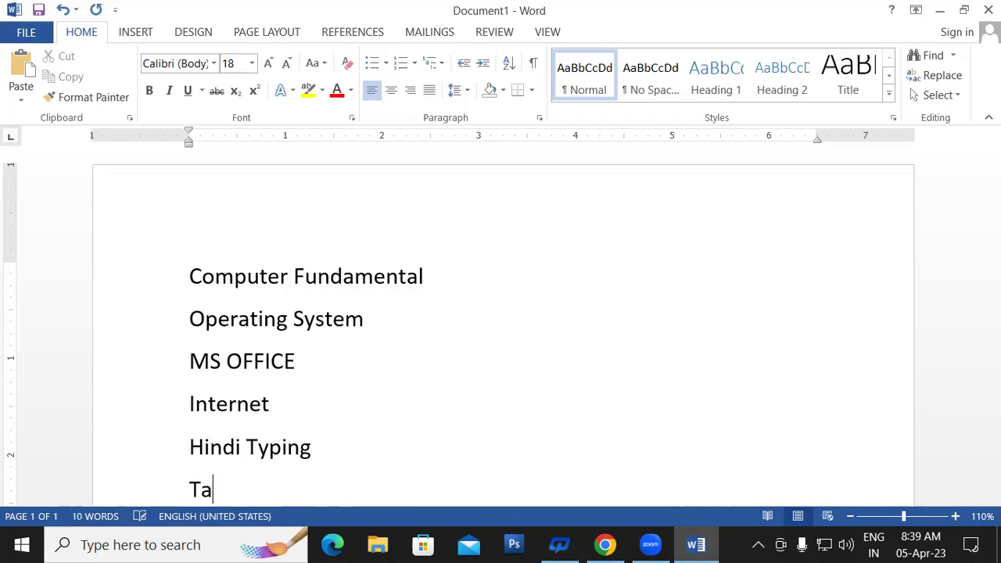
type("l")
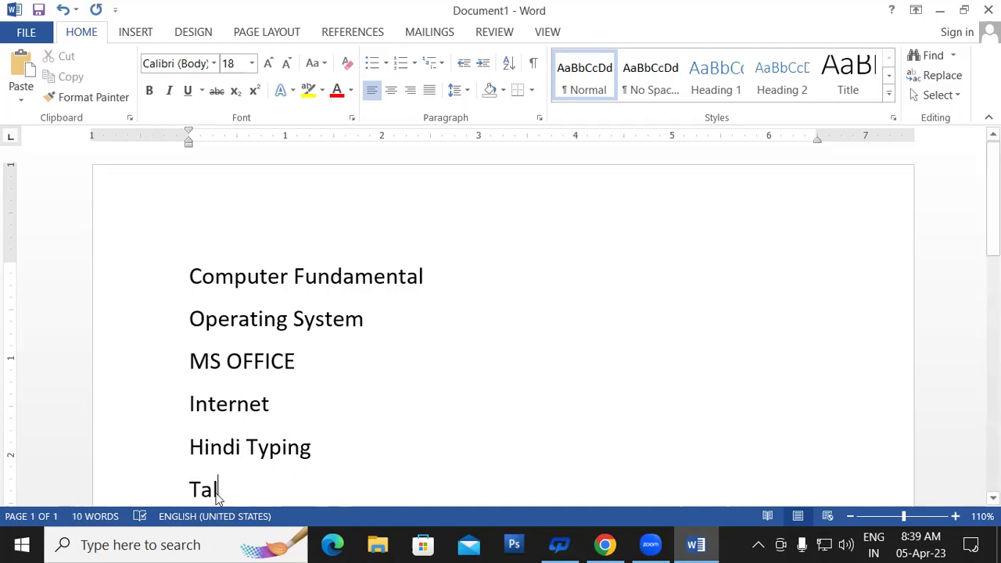
type("ly")
scroll(500, 328, "down", 2)
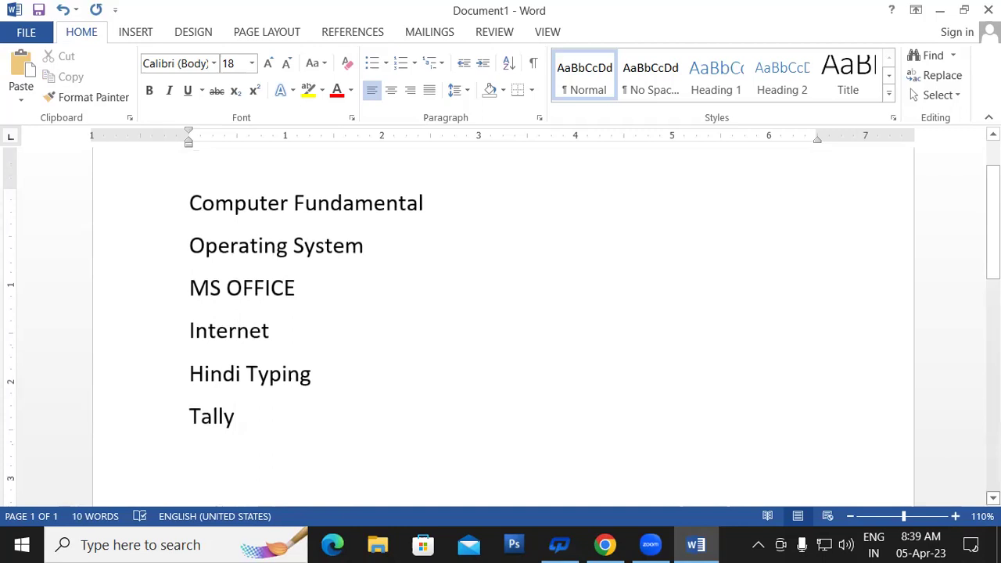
left_click(365, 389)
left_click_drag(189, 205, 406, 205)
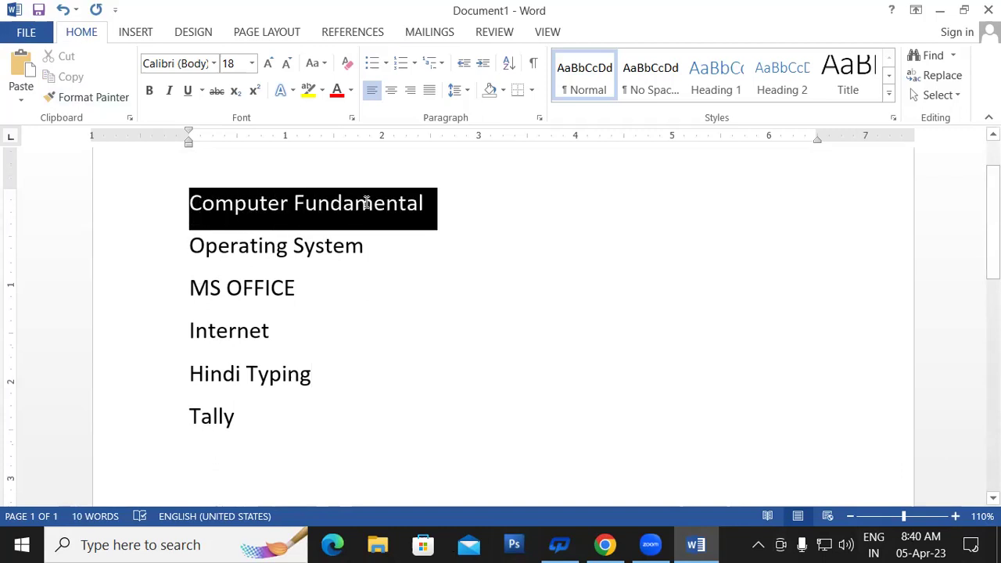
left_click(407, 204)
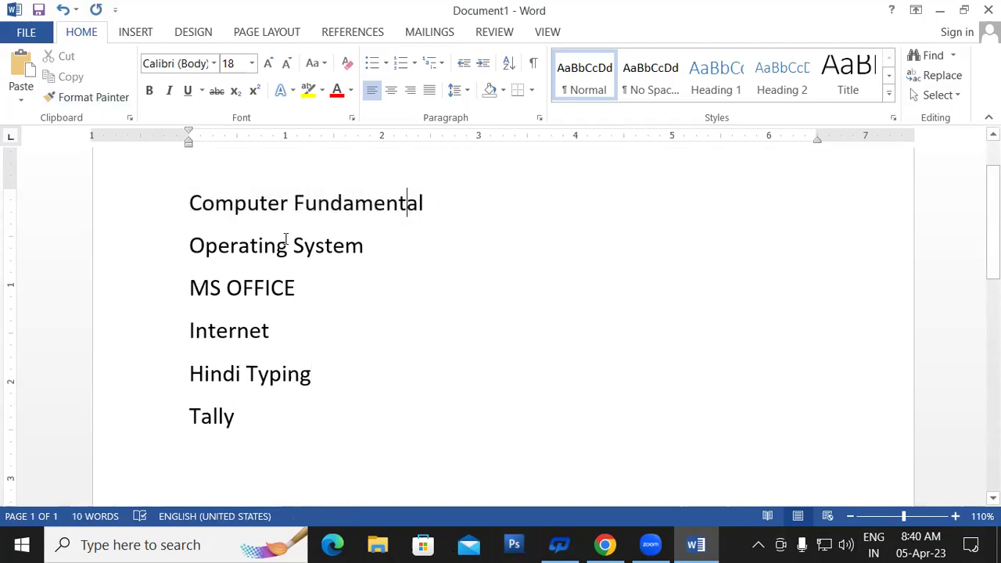
left_click_drag(189, 245, 366, 250)
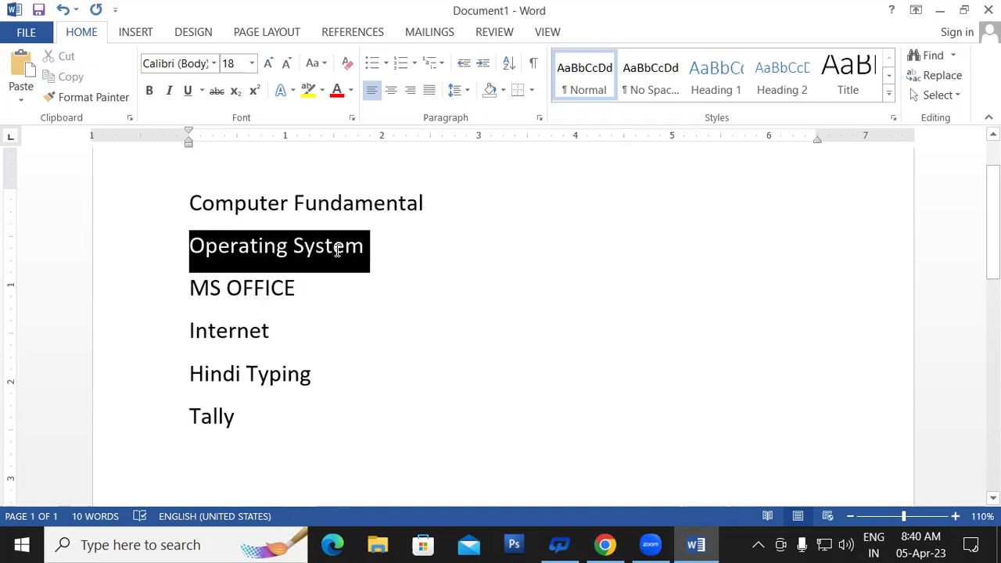
left_click(367, 250)
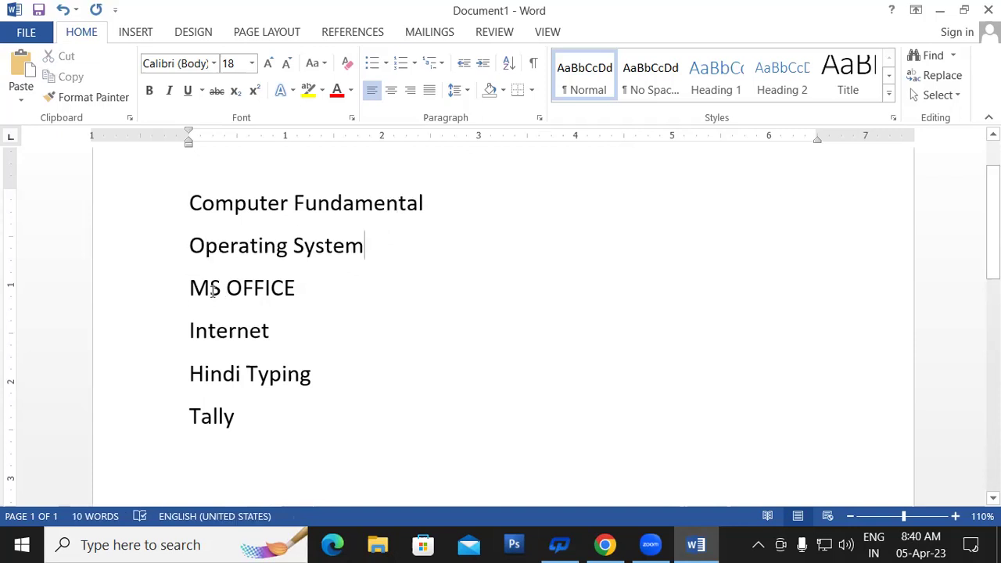
left_click_drag(189, 289, 350, 295)
left_click(350, 300)
left_click_drag(189, 332, 272, 330)
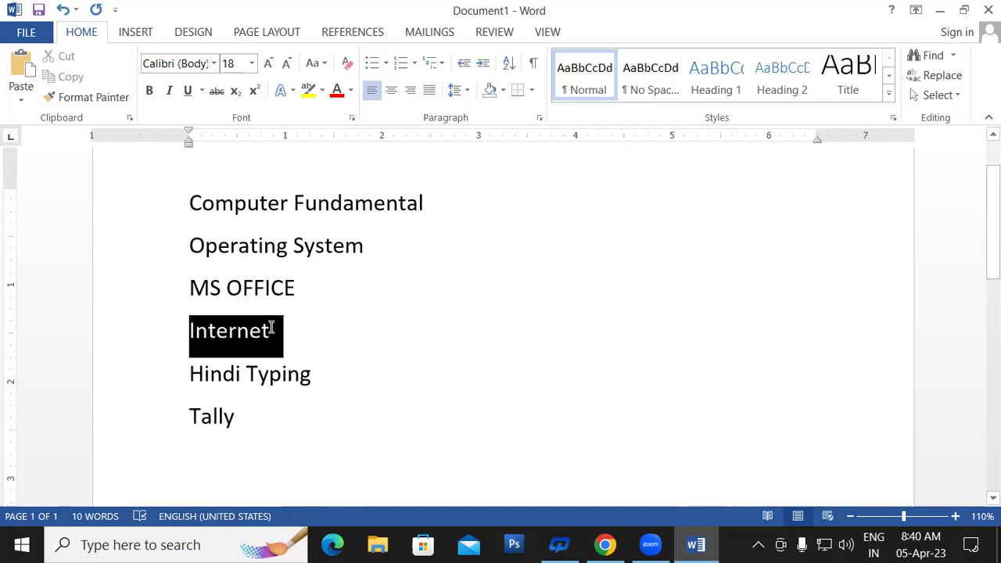
left_click_drag(190, 374, 299, 373)
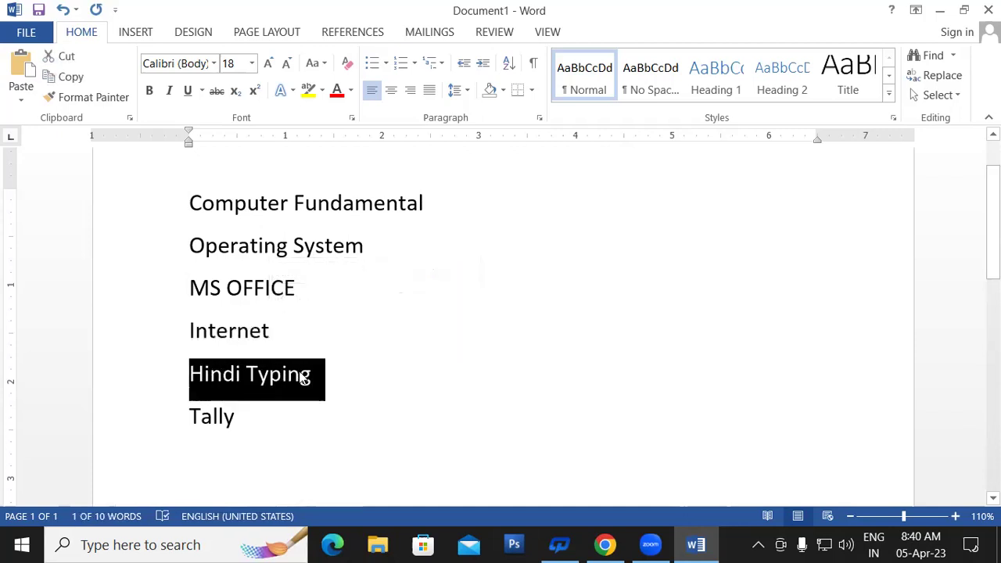
left_click_drag(189, 416, 259, 418)
left_click(259, 419)
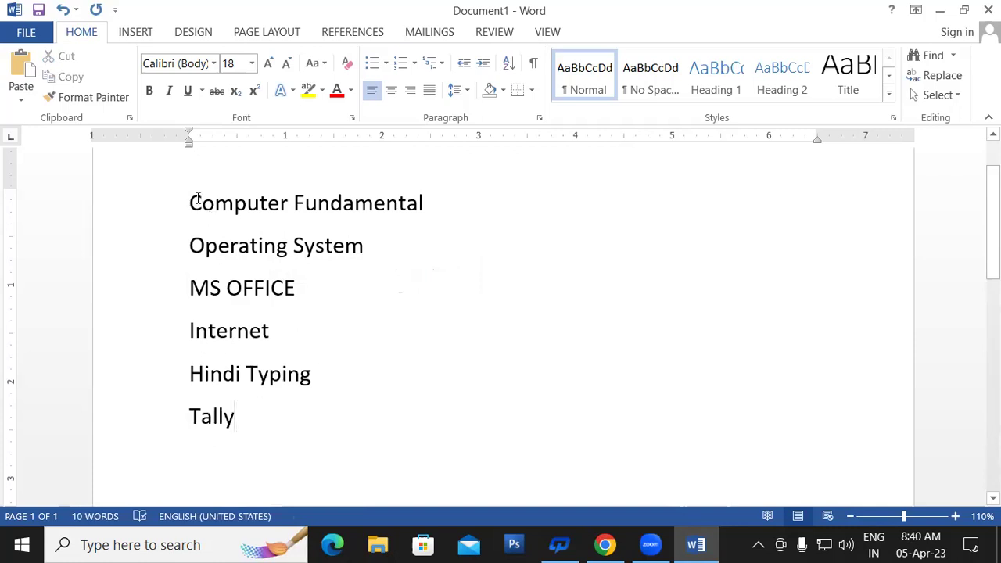
left_click_drag(190, 202, 386, 202)
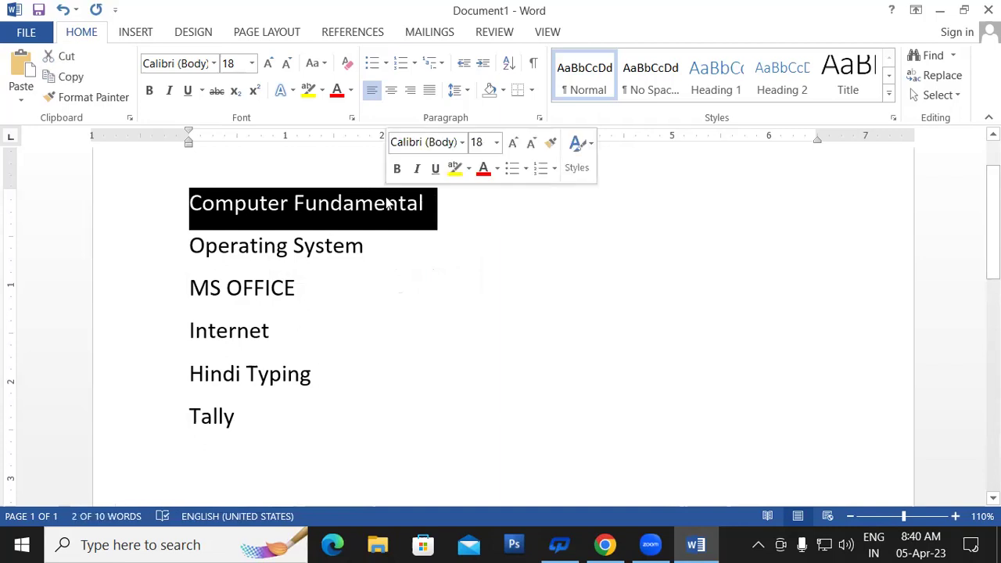
Make the Computer Fundamental heading bold, then colour it red.
left_click(151, 91)
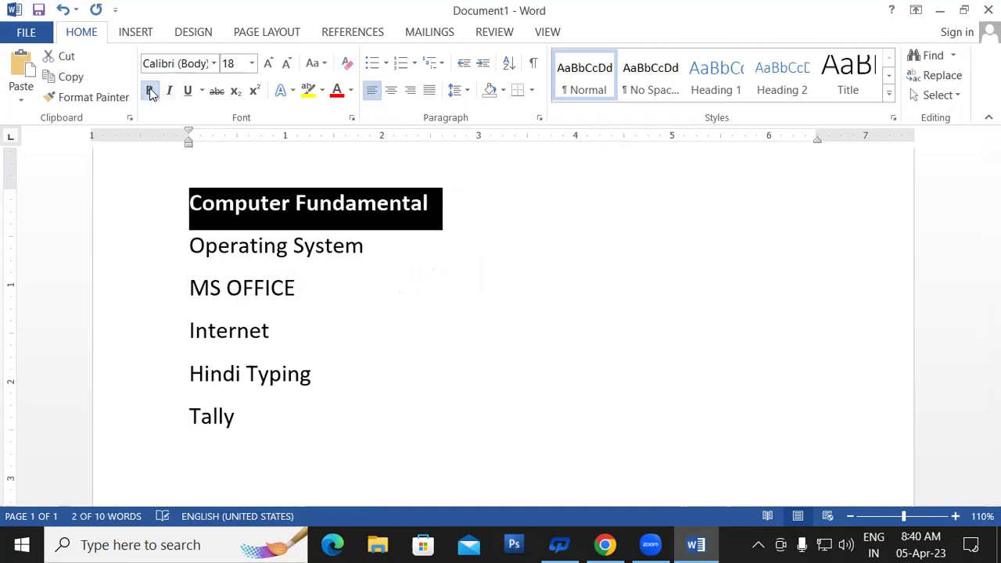
left_click(533, 235)
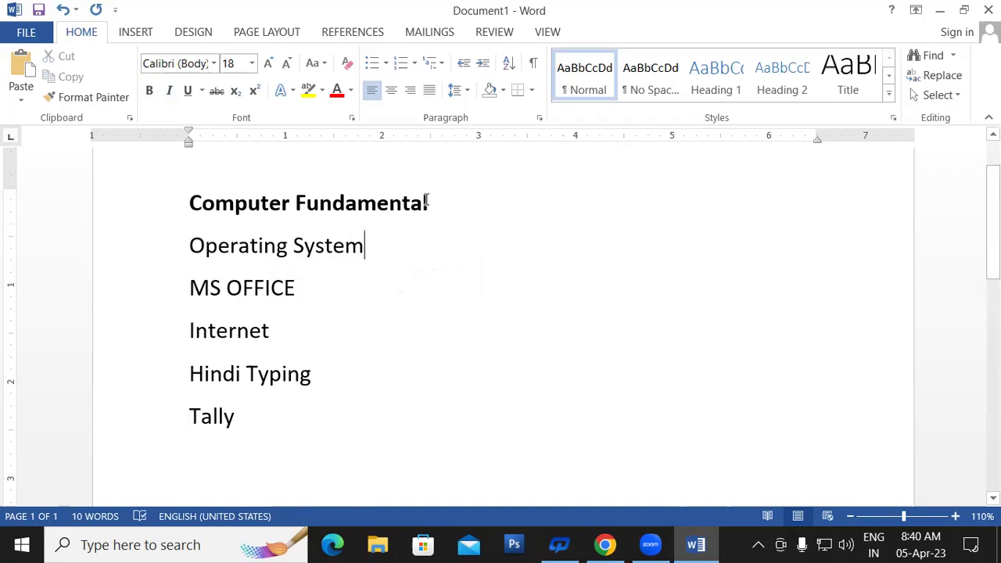
left_click_drag(426, 200, 229, 200)
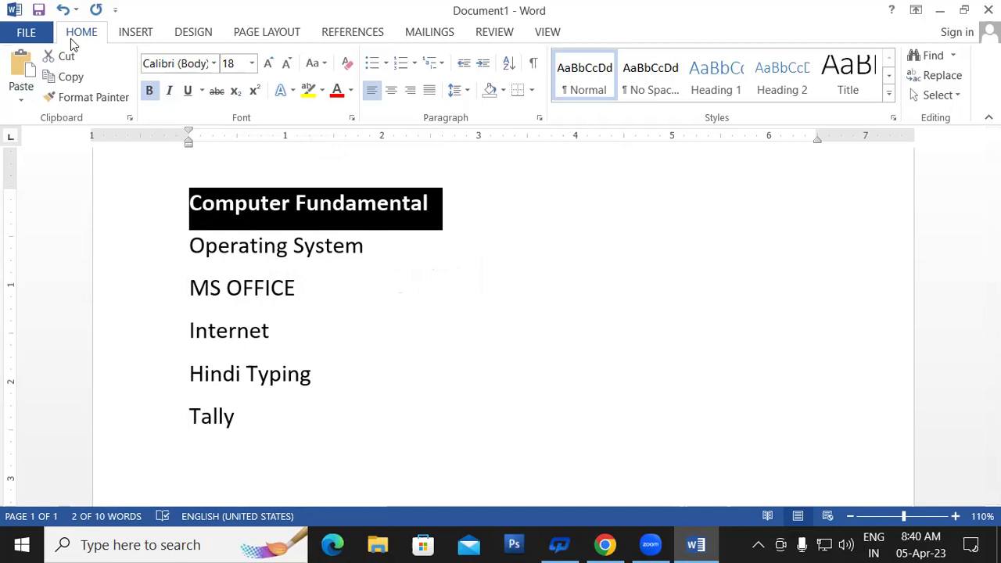
left_click(336, 91)
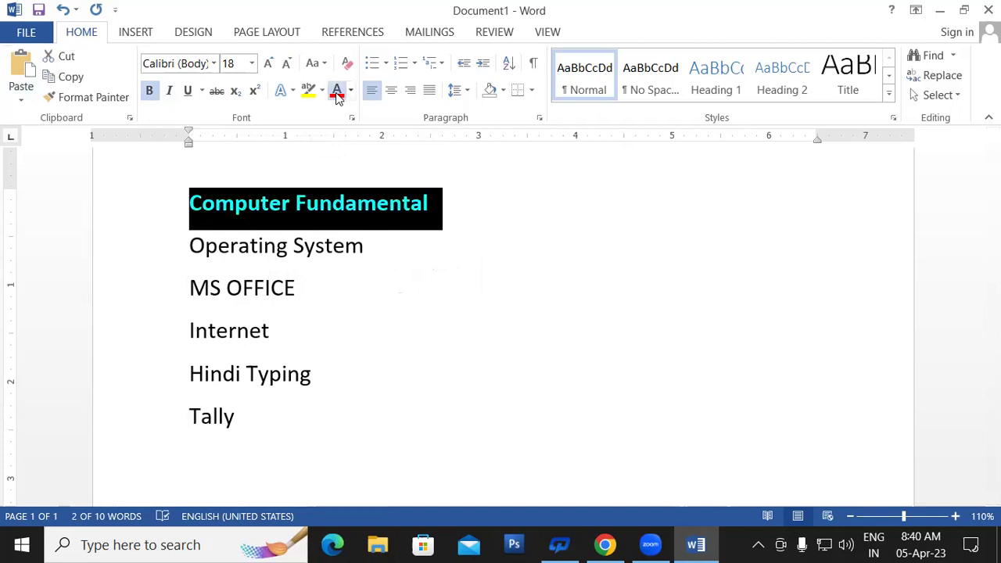
left_click(430, 217)
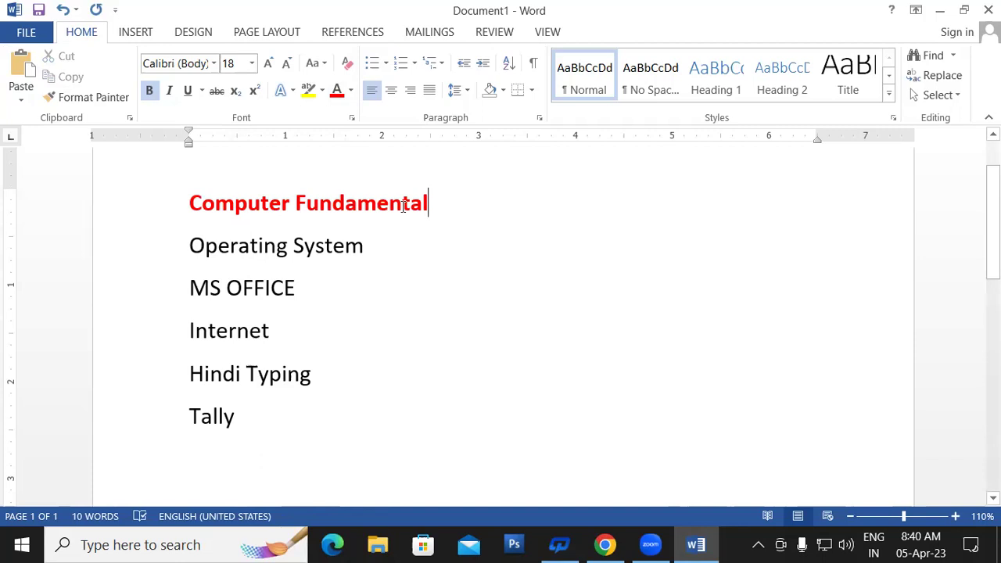
Make the Hindi Typing line bold and red.
left_click_drag(190, 204, 441, 205)
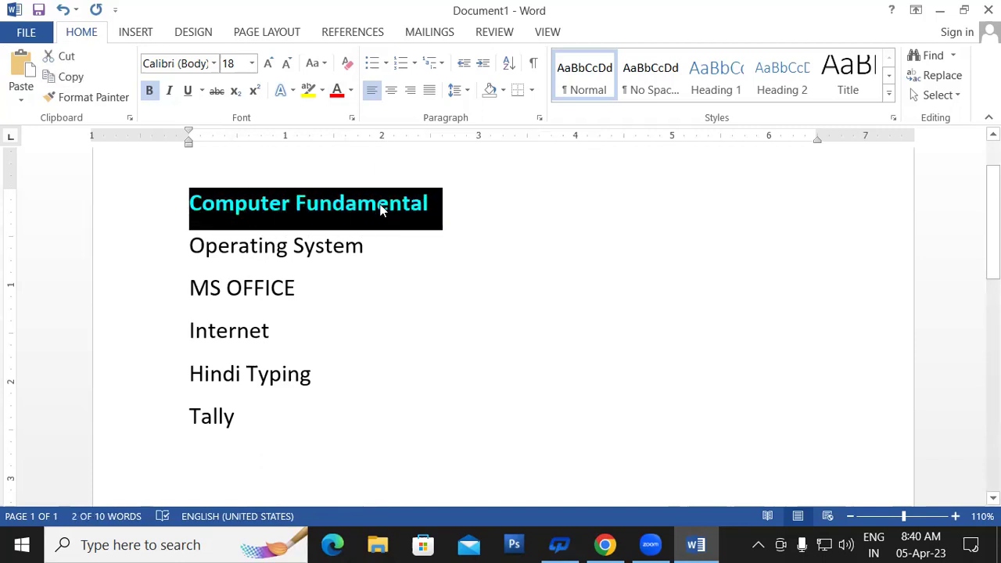
left_click(377, 205)
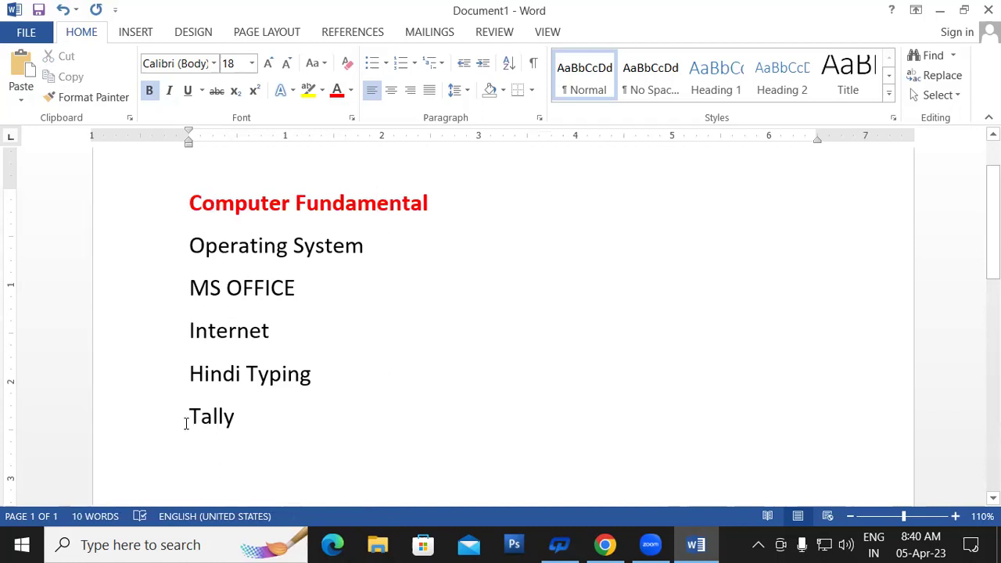
left_click_drag(191, 414, 239, 423)
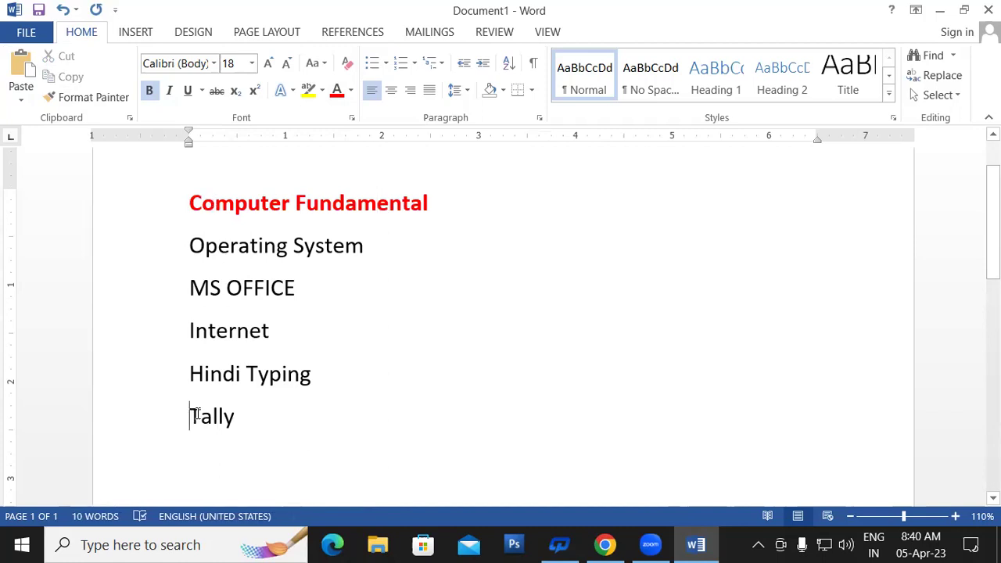
left_click(239, 424)
left_click_drag(189, 374, 307, 382)
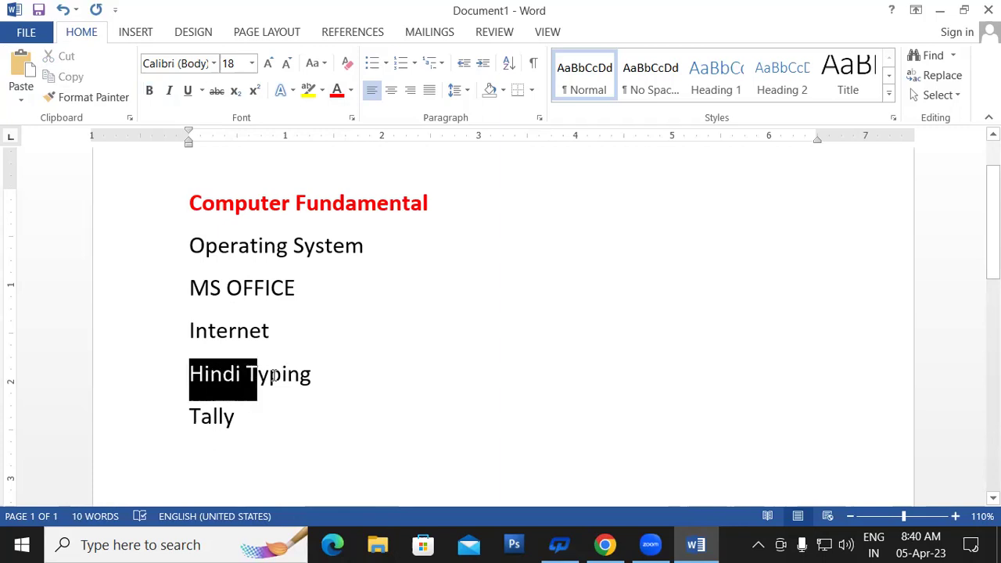
left_click(308, 381)
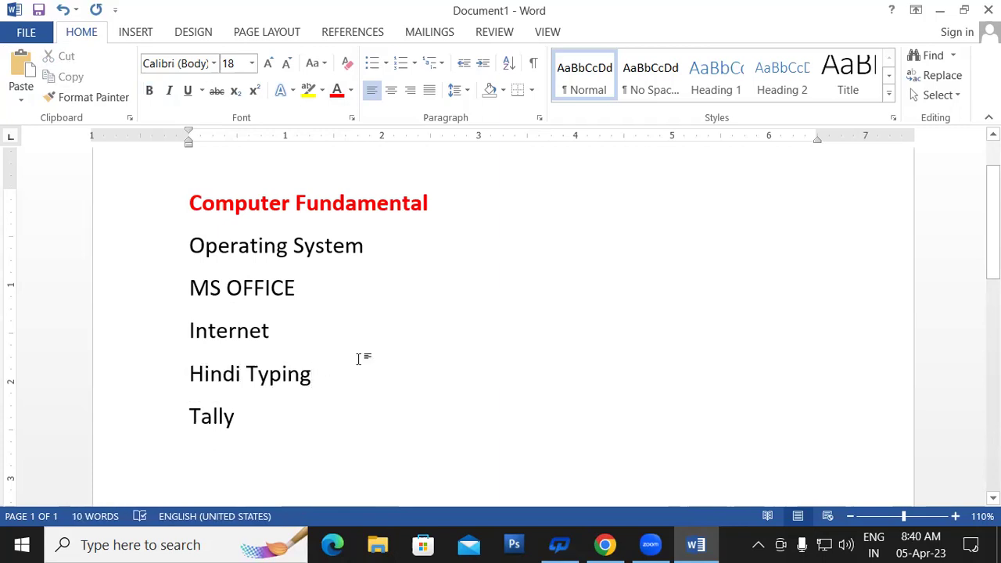
left_click_drag(191, 373, 297, 379)
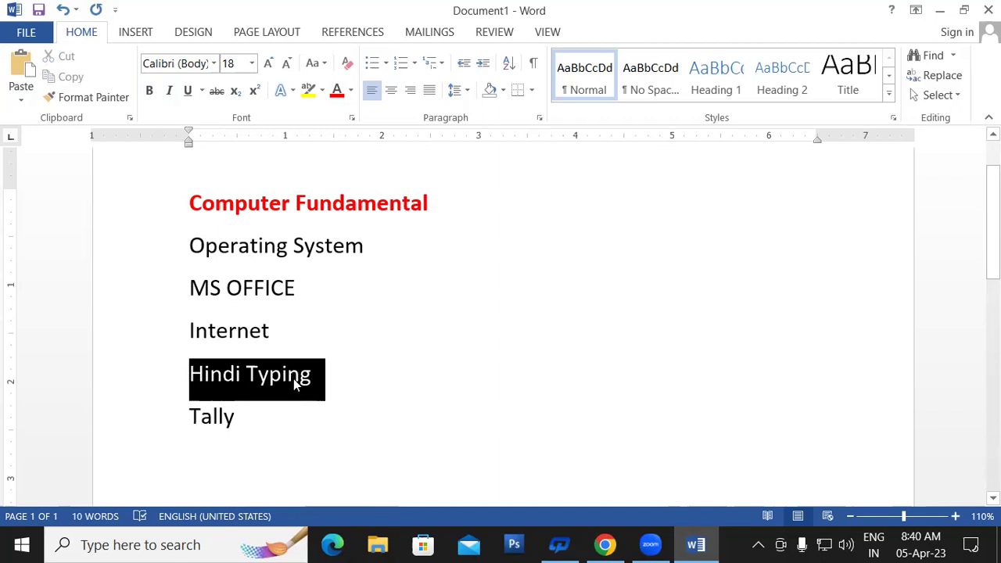
left_click(150, 90)
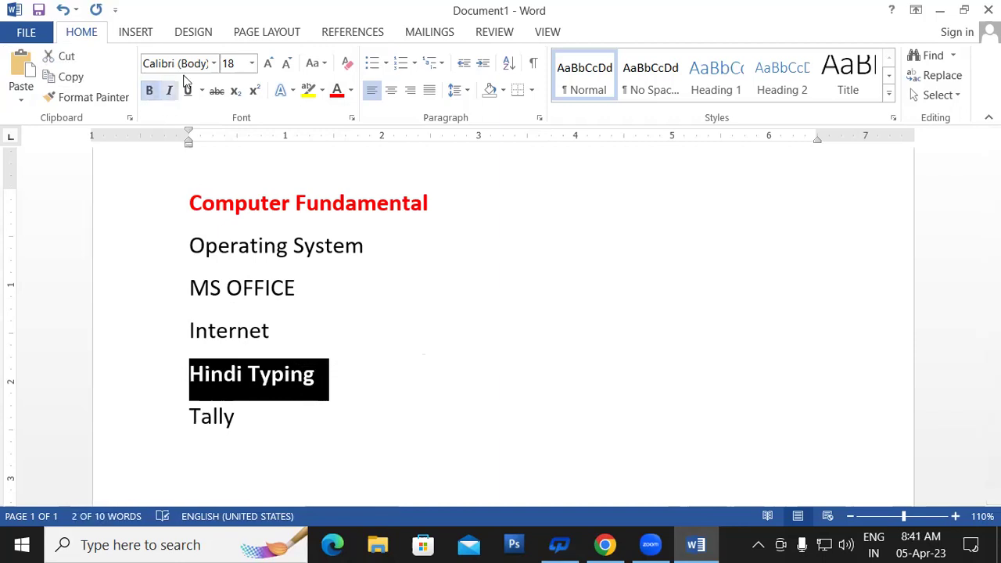
left_click(337, 92)
left_click(305, 332)
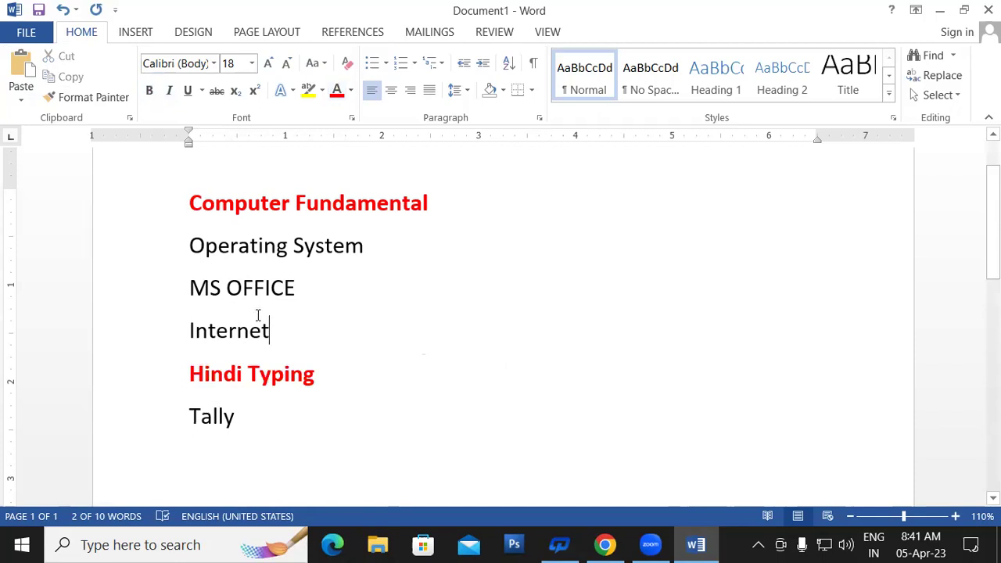
Make the MS OFFICE line bold and red as well.
left_click(189, 287)
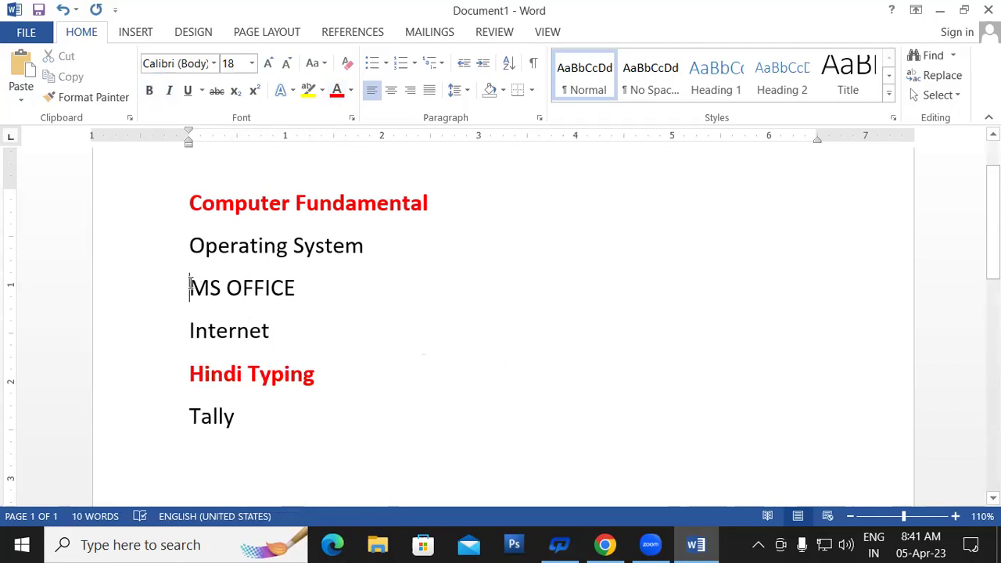
left_click_drag(189, 288, 304, 289)
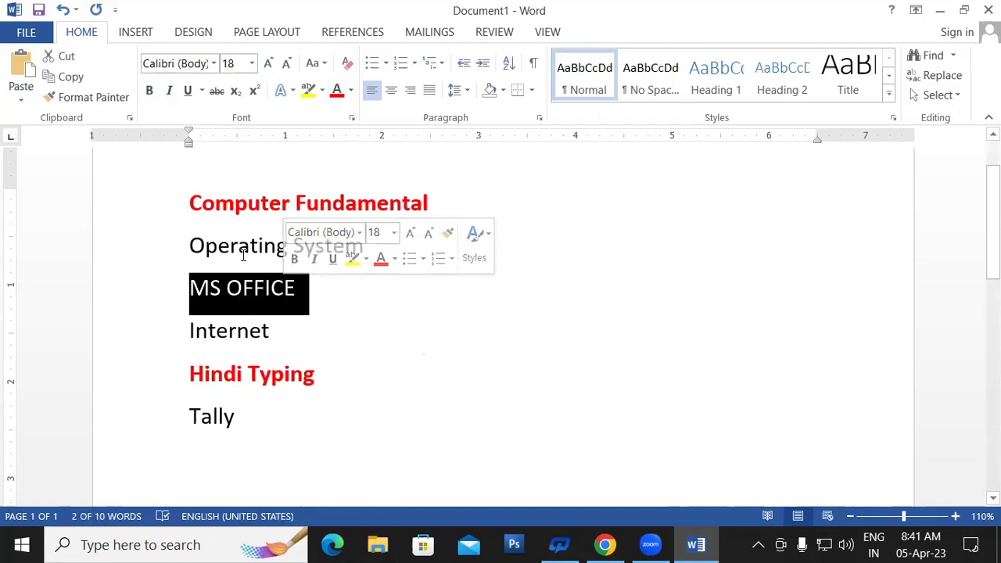
left_click(149, 90)
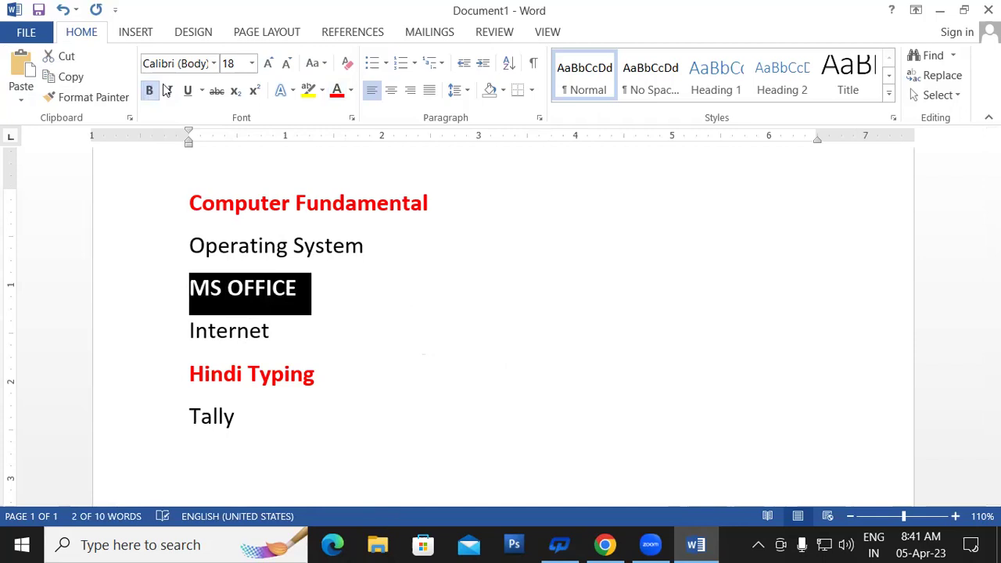
left_click(337, 91)
left_click(350, 329)
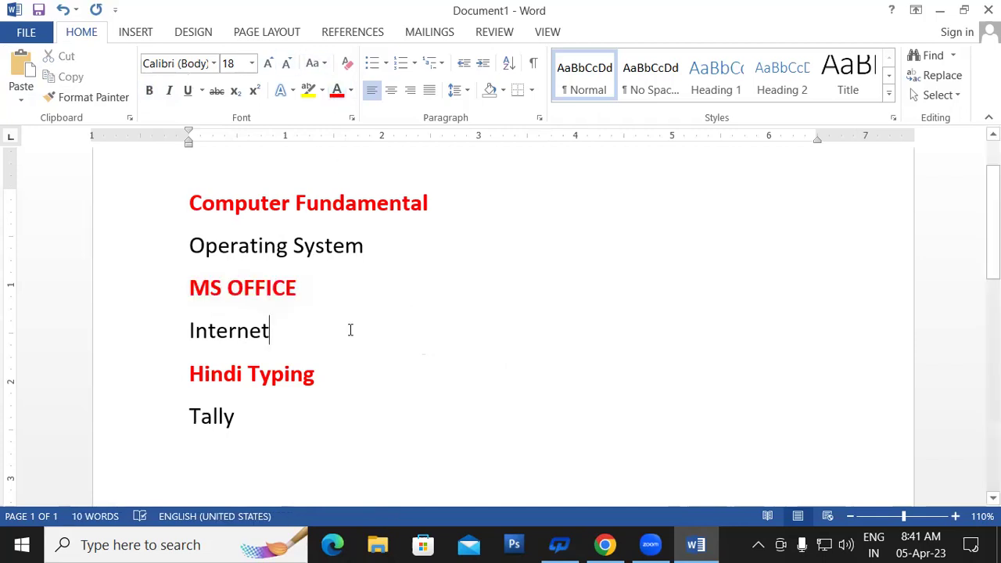
left_click(189, 203)
left_click_drag(190, 203, 423, 205)
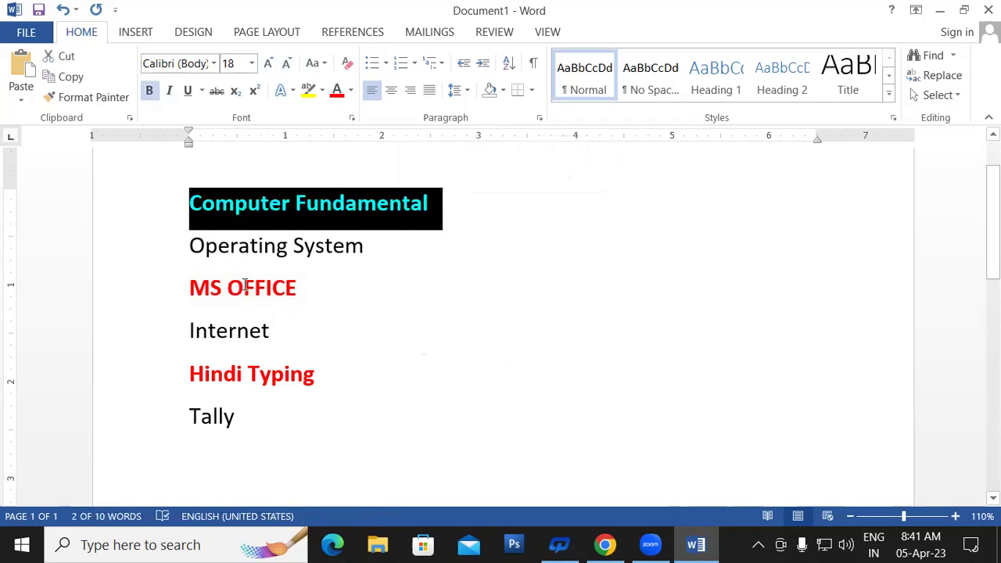
left_click_drag(190, 416, 245, 419)
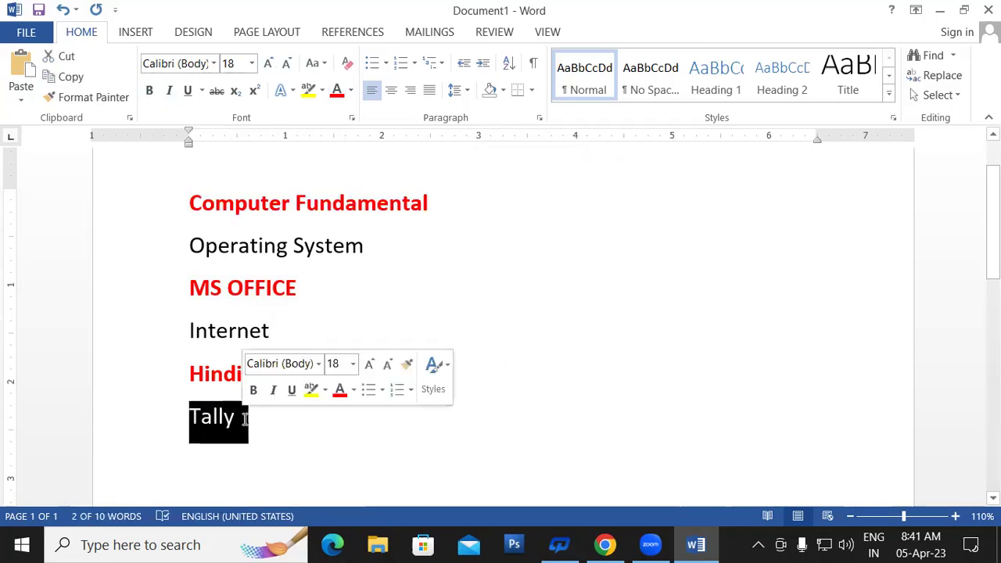
left_click(244, 419)
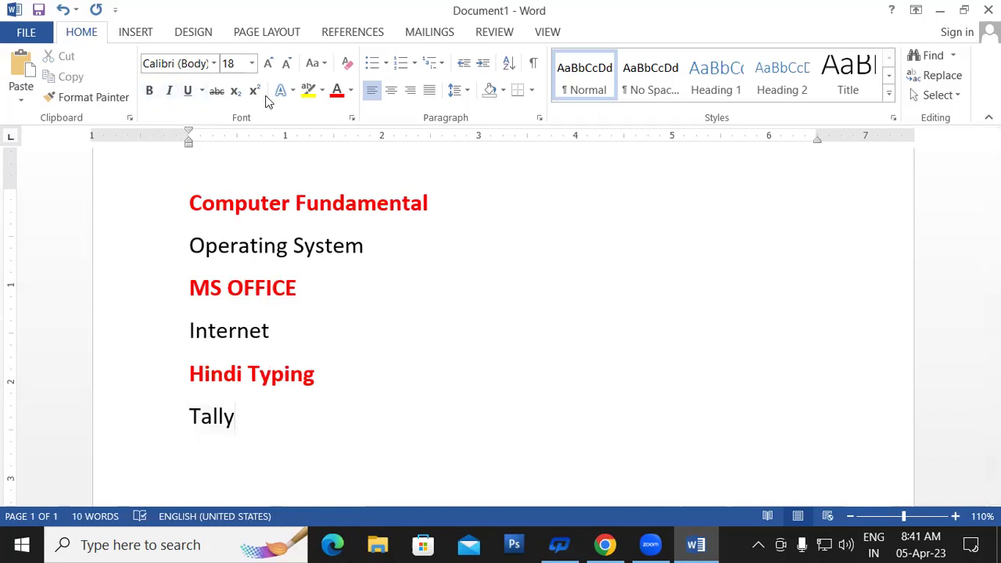
left_click(372, 247)
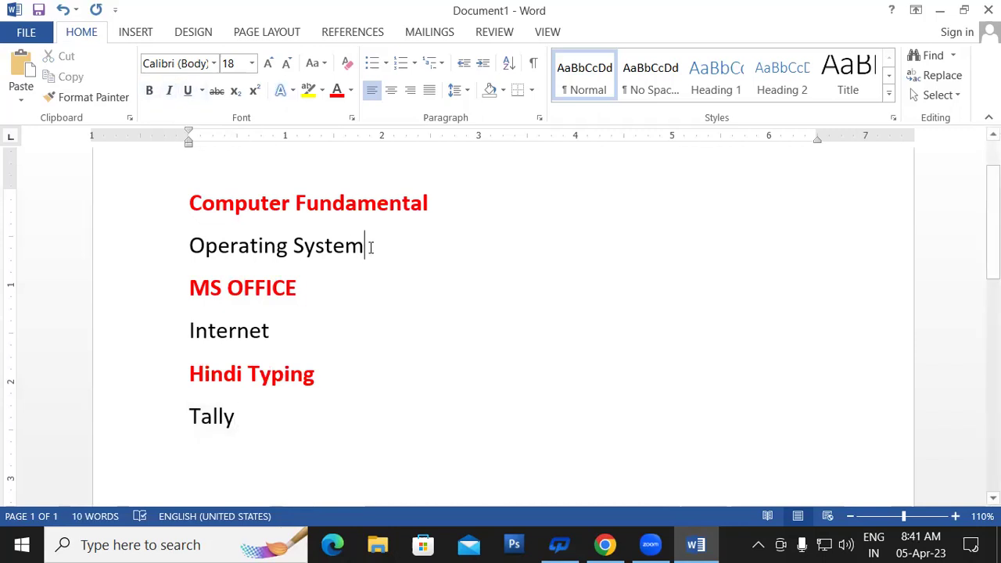
left_click_drag(190, 203, 397, 213)
left_click(397, 212)
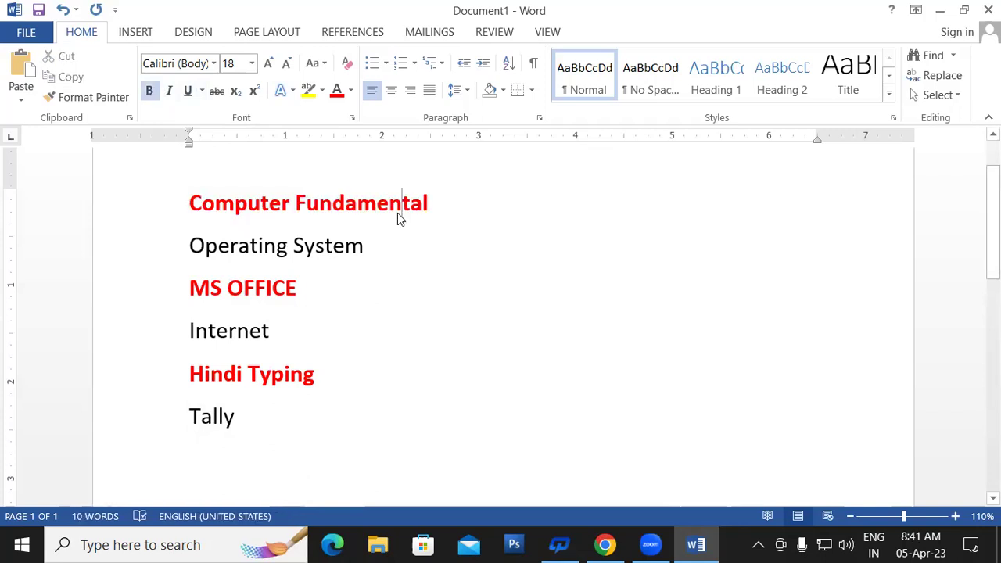
left_click(90, 104)
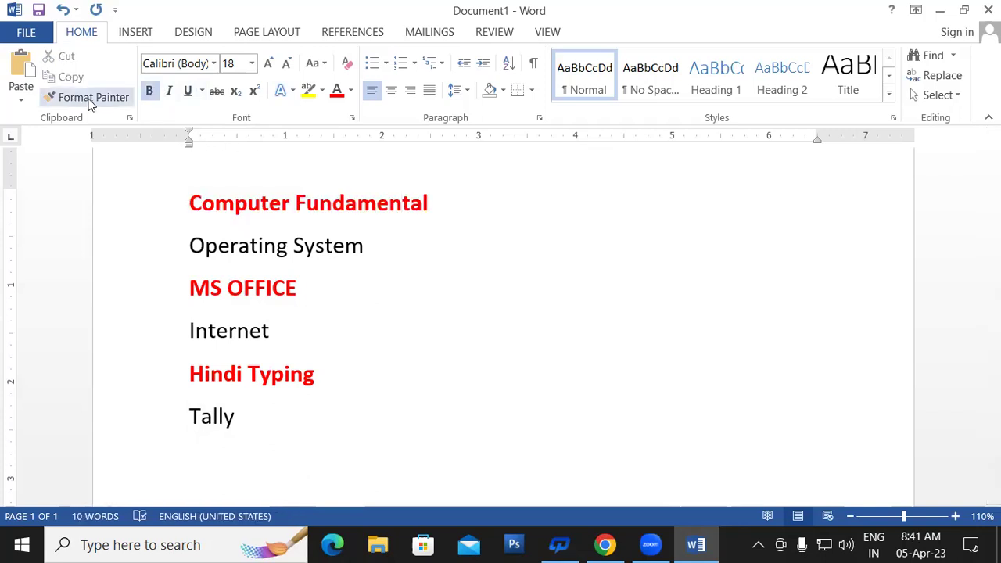
left_click(475, 342)
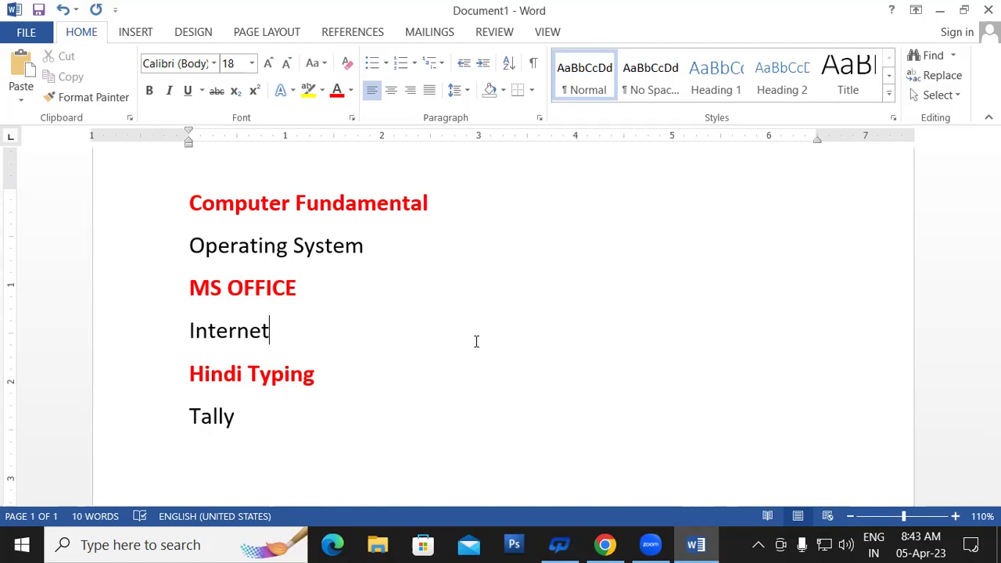
Revert MS OFFICE and Hindi Typing to plain text, then select the Computer Fundamental heading.
key("Up")
key("Home")
key("shift+Down")
key("ctrl+space")
key("Down")
key("shift+Down")
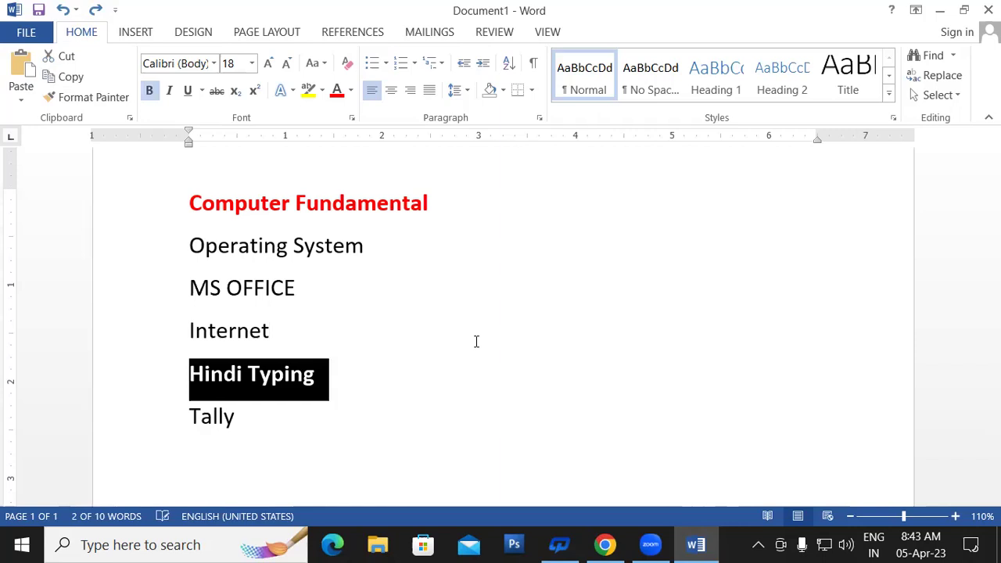
key("ctrl+z")
key("ctrl+z")
left_click(328, 330)
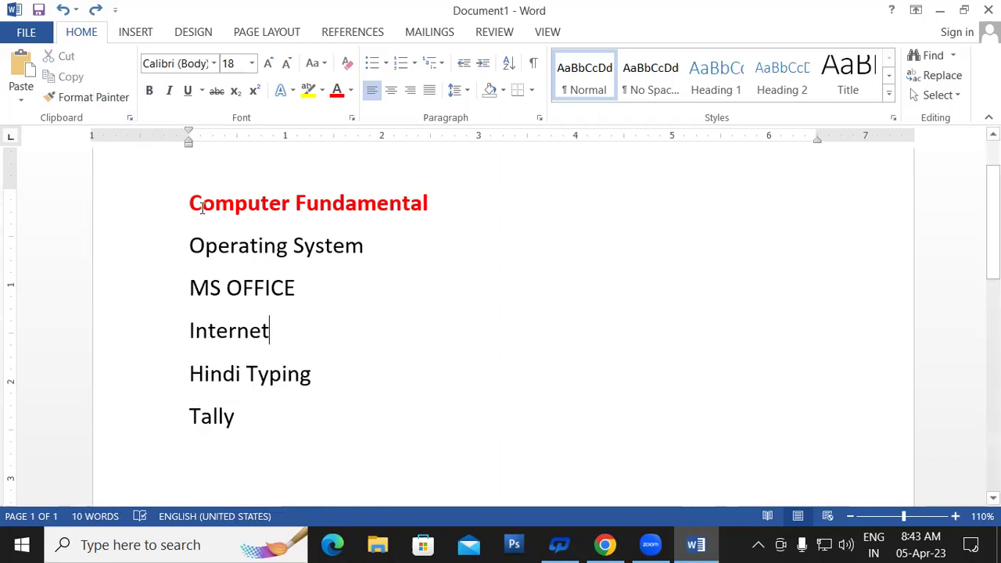
left_click_drag(190, 205, 368, 204)
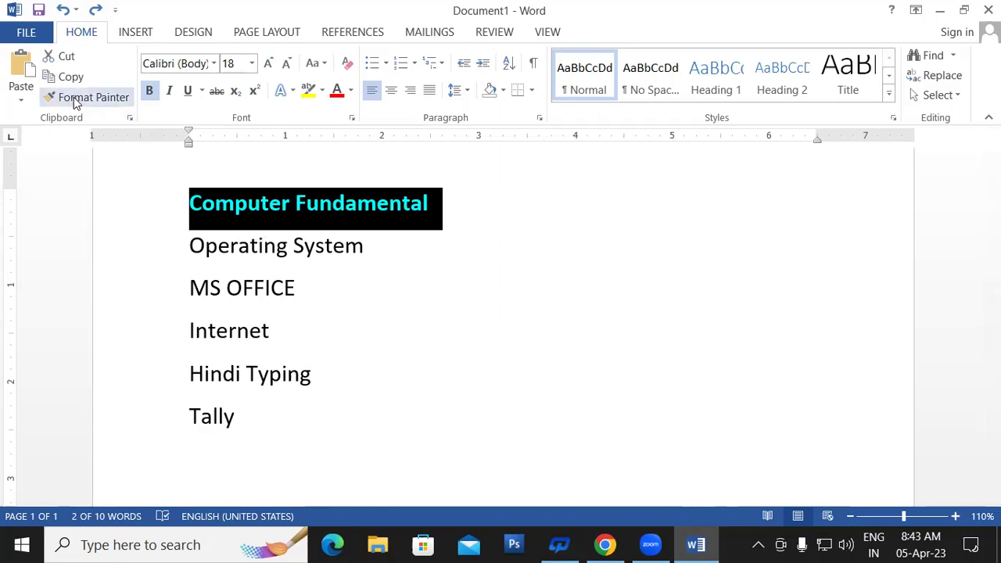
Use Format Painter to copy the heading's bold red look onto Hindi Typing.
left_click(97, 92)
left_click(97, 93)
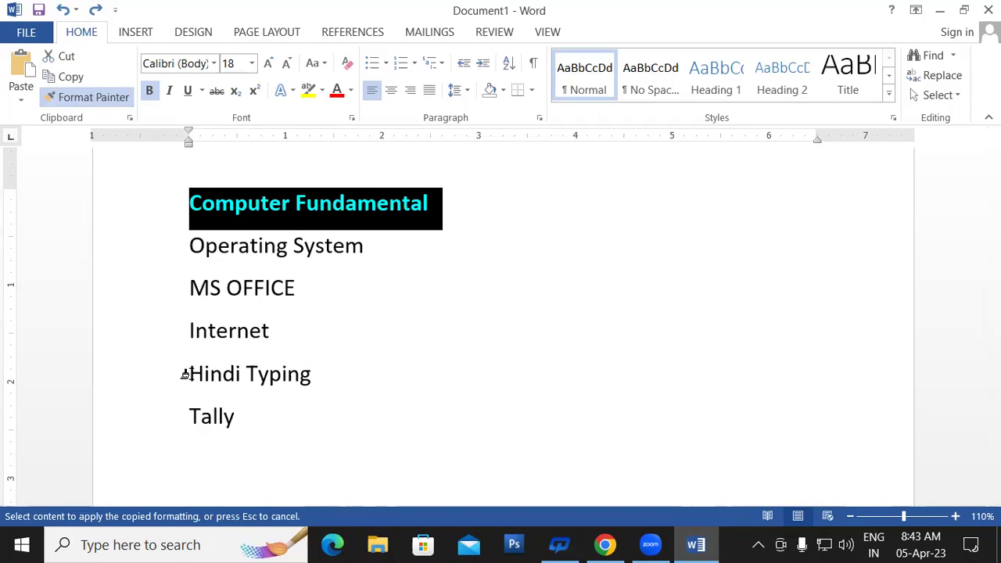
left_click(186, 373)
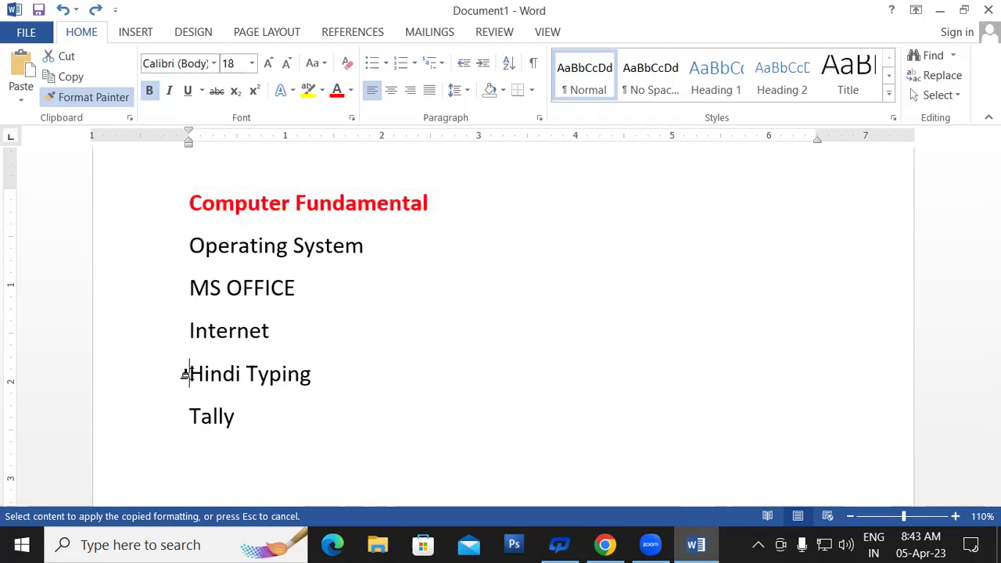
mouse_move(186, 374)
left_mouse_down()
mouse_move(264, 362)
mouse_move(316, 375)
left_mouse_up()
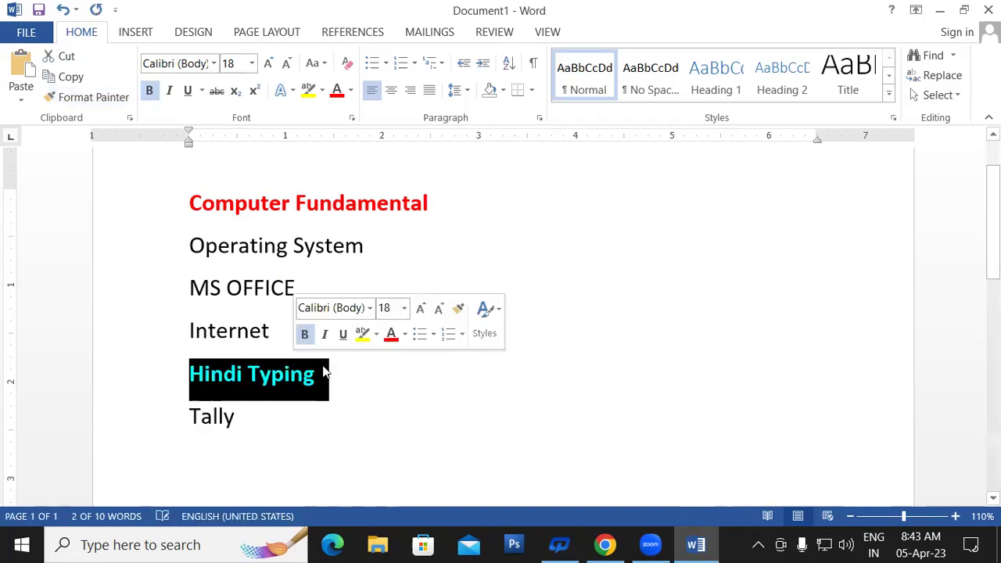
left_click(371, 387)
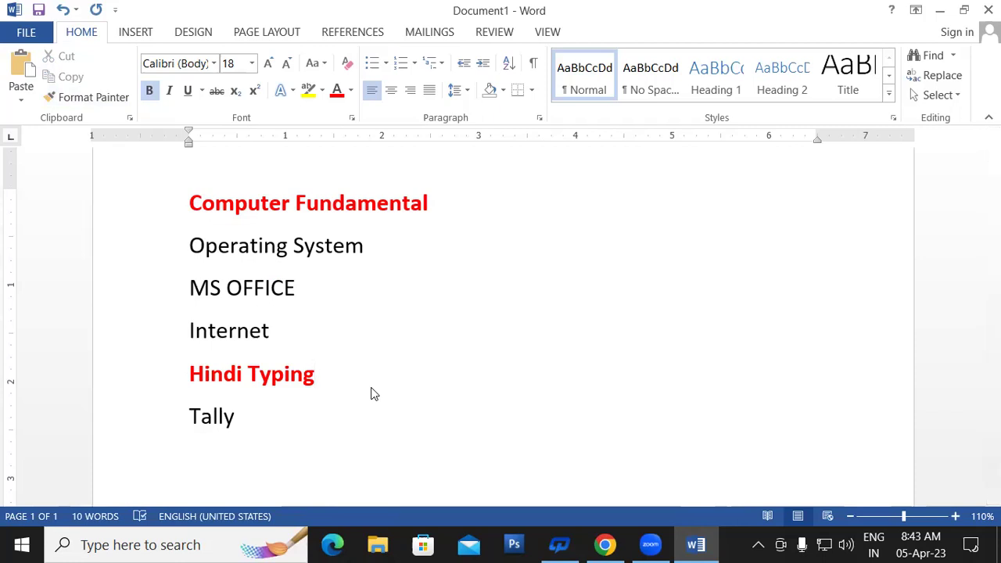
Use Format Painter to copy Tally's plain style onto Computer Fundamental.
left_click_drag(191, 416, 247, 419)
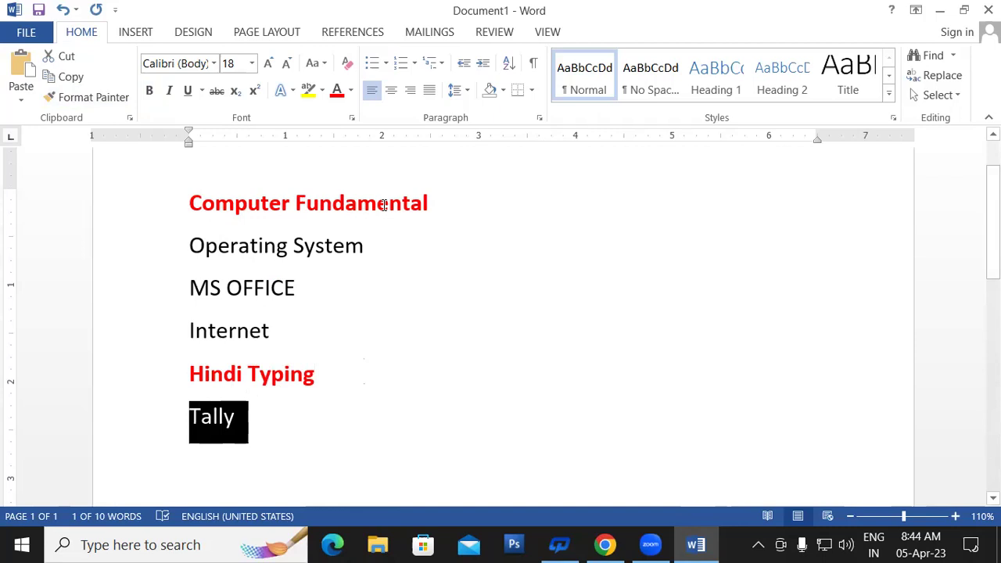
left_click(78, 96)
left_click_drag(190, 202, 417, 206)
left_click(436, 212)
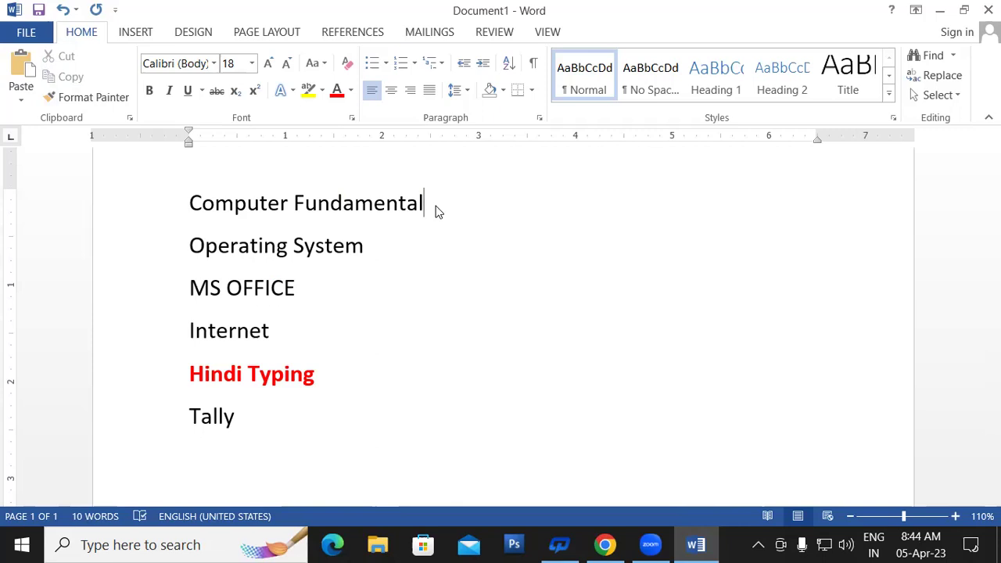
Restore Computer Fundamental as the bold red heading.
triple_click(436, 210)
key("ctrl+b")
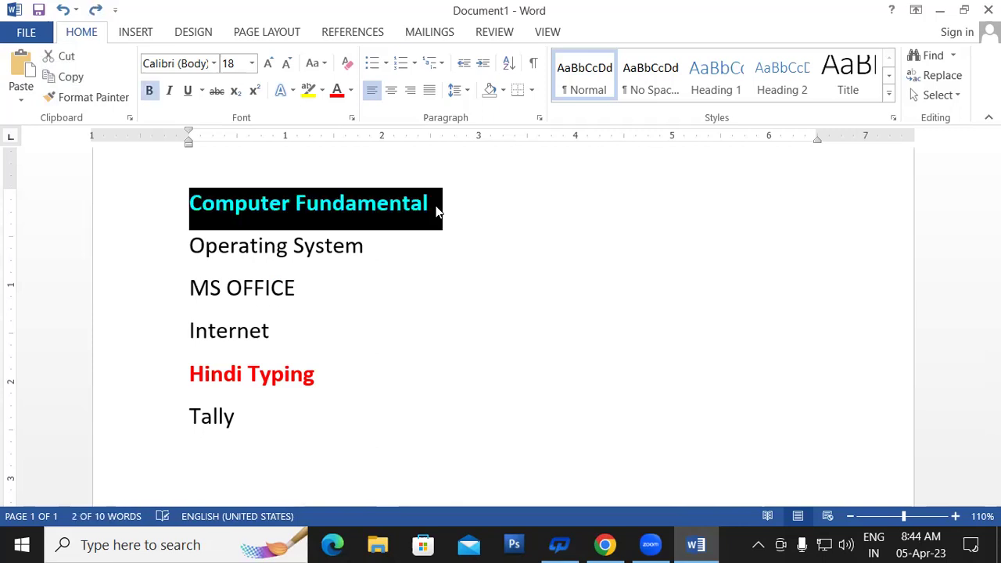
left_click(436, 210)
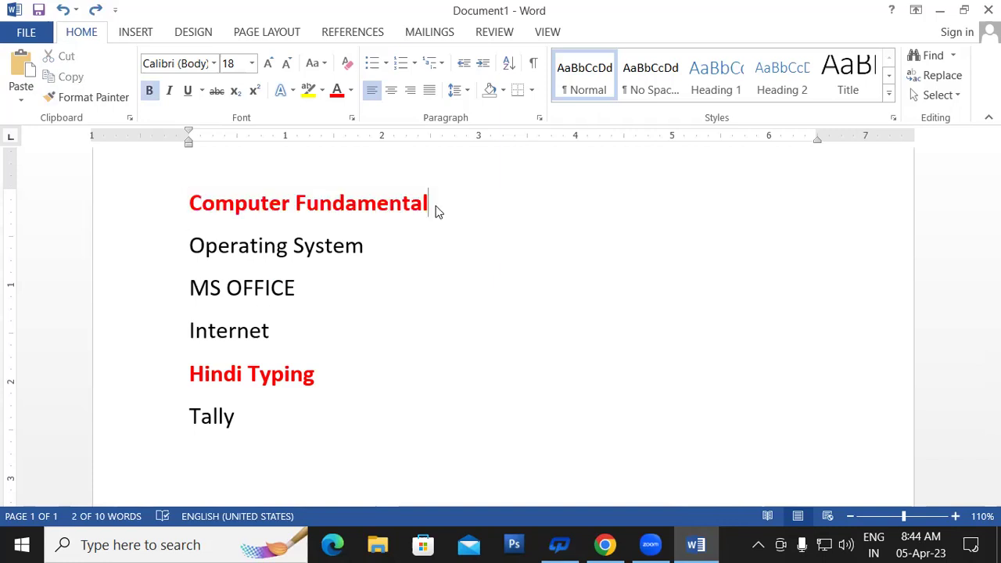
left_click_drag(189, 203, 434, 204)
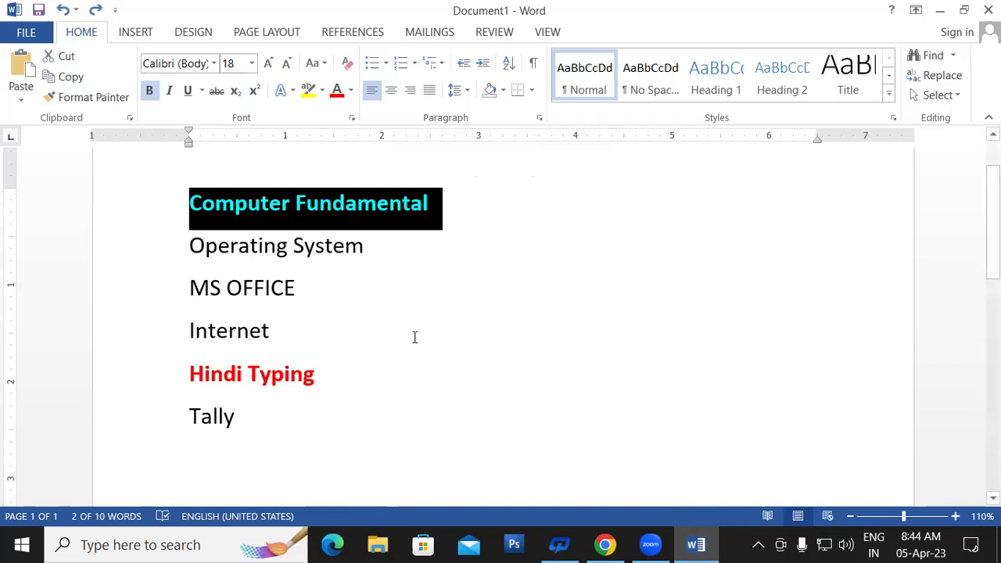
left_click(350, 334)
Apply bold to the MS OFFICE and Internet lines, then undo it so they stay plain.
left_click(190, 287)
left_click_drag(192, 288, 285, 332)
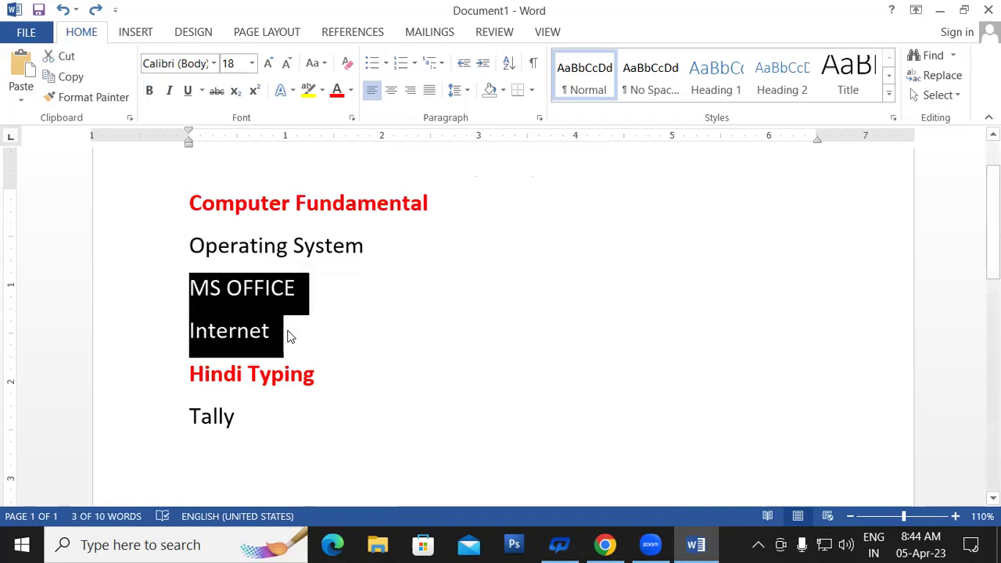
key("ctrl+b")
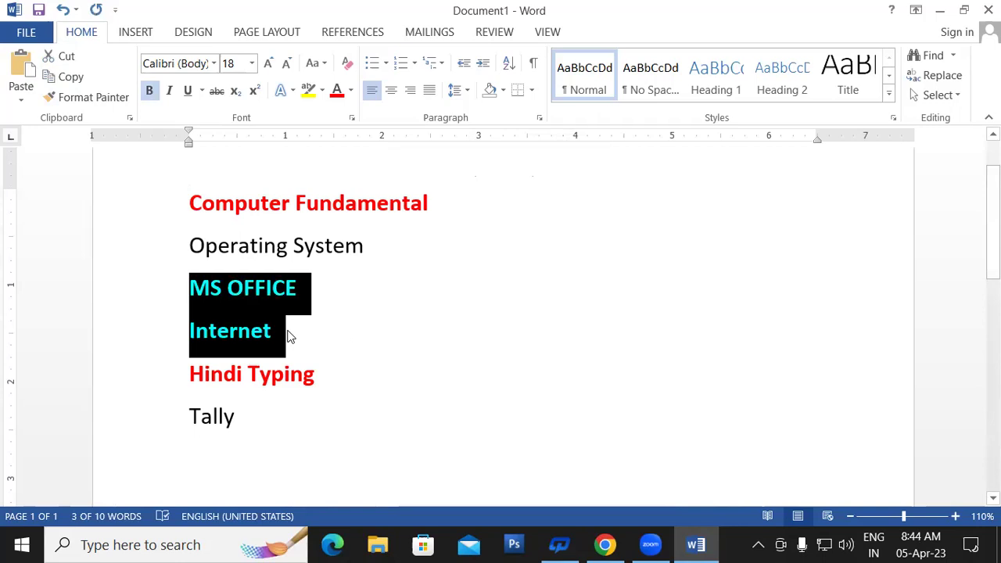
left_click(287, 335)
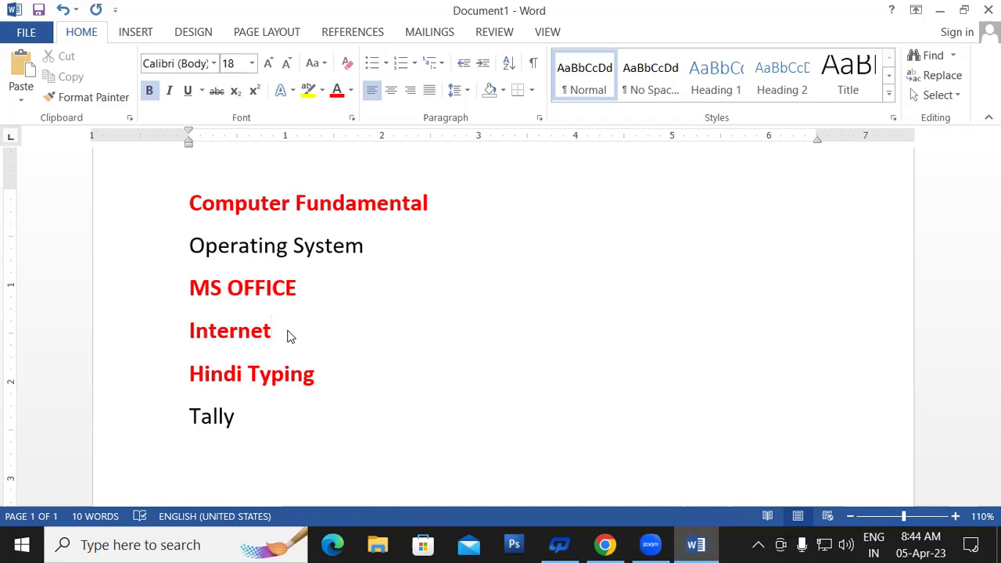
key("ctrl+z")
key("ctrl+z")
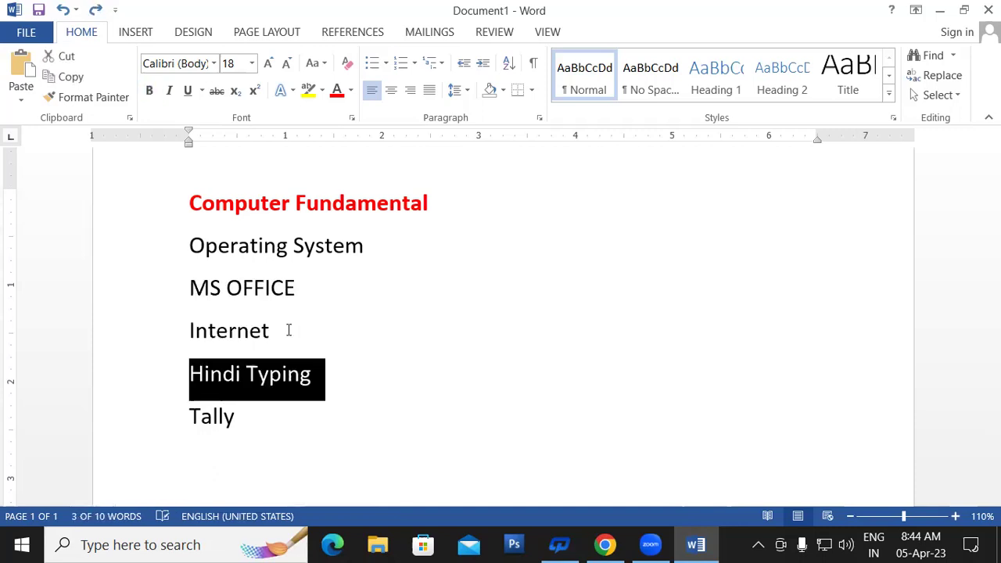
Copy the heading's bold red formatting onto Hindi Typing with Format Painter.
left_click(407, 277)
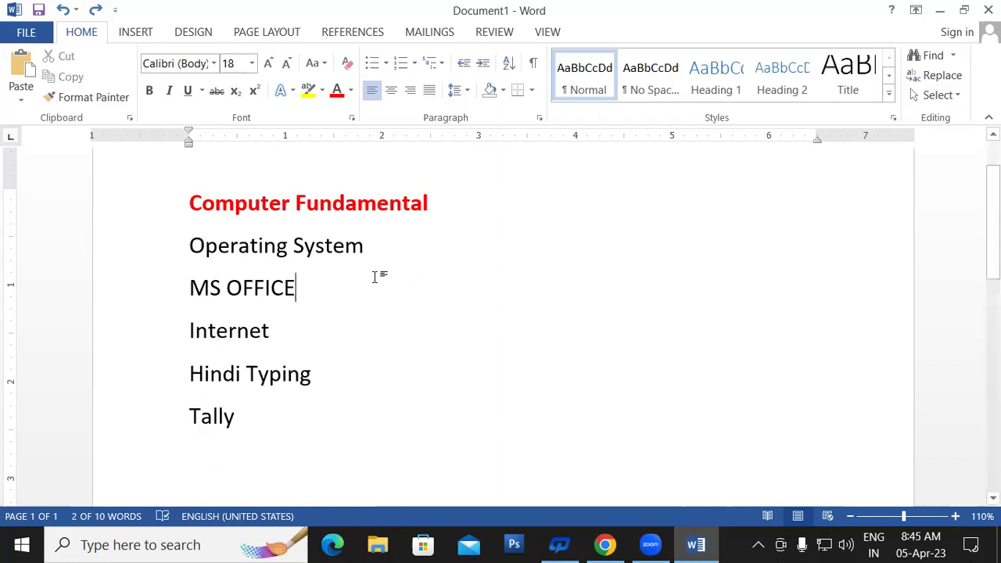
left_click_drag(189, 203, 428, 203)
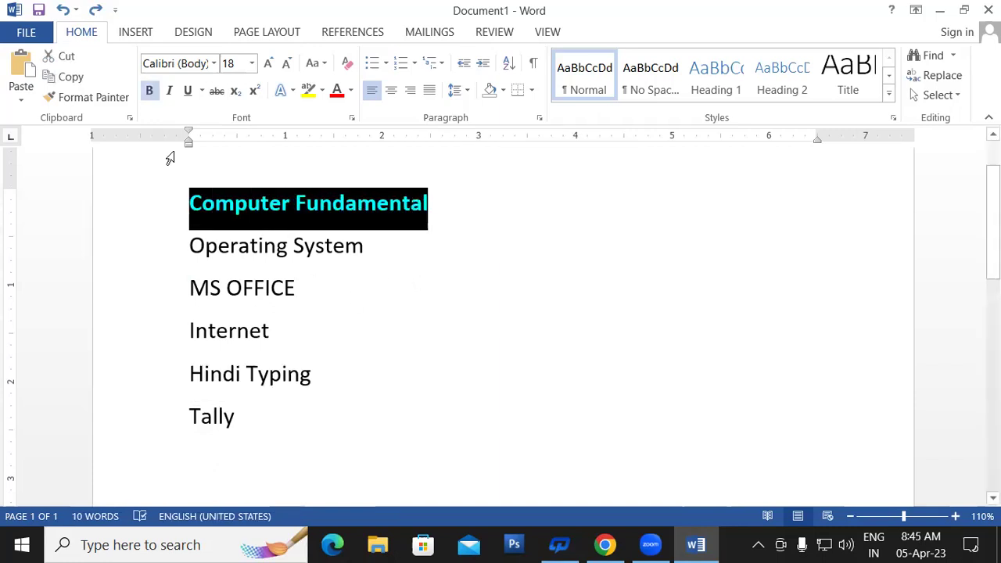
left_click(88, 97)
left_click_drag(196, 372, 346, 380)
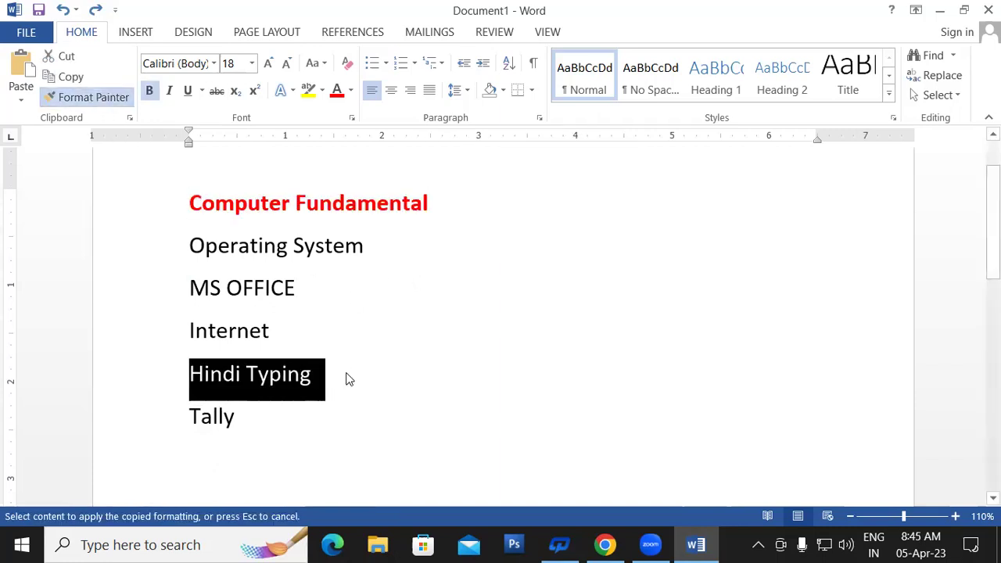
left_click_drag(189, 329, 283, 332)
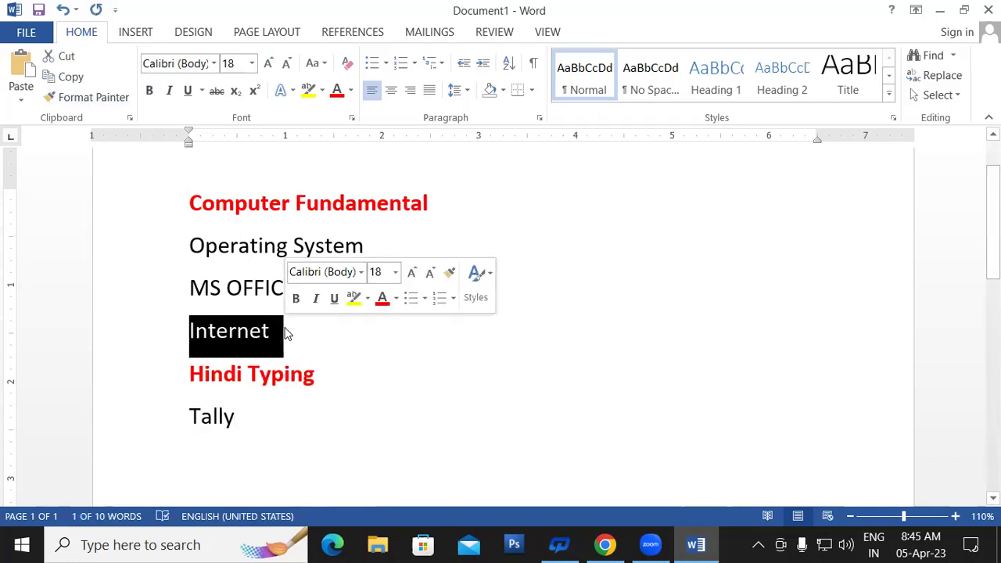
left_click(286, 334)
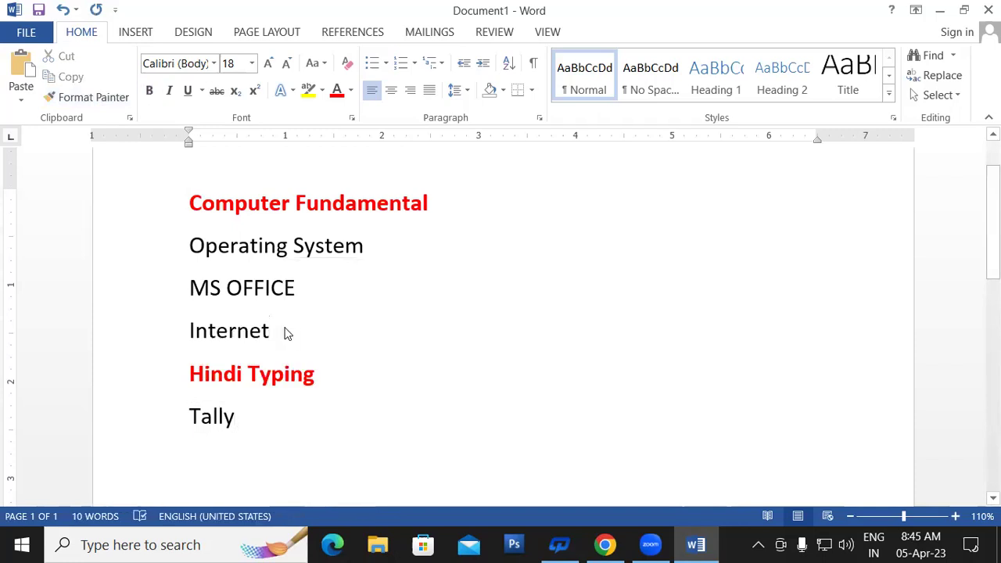
left_click_drag(191, 203, 441, 205)
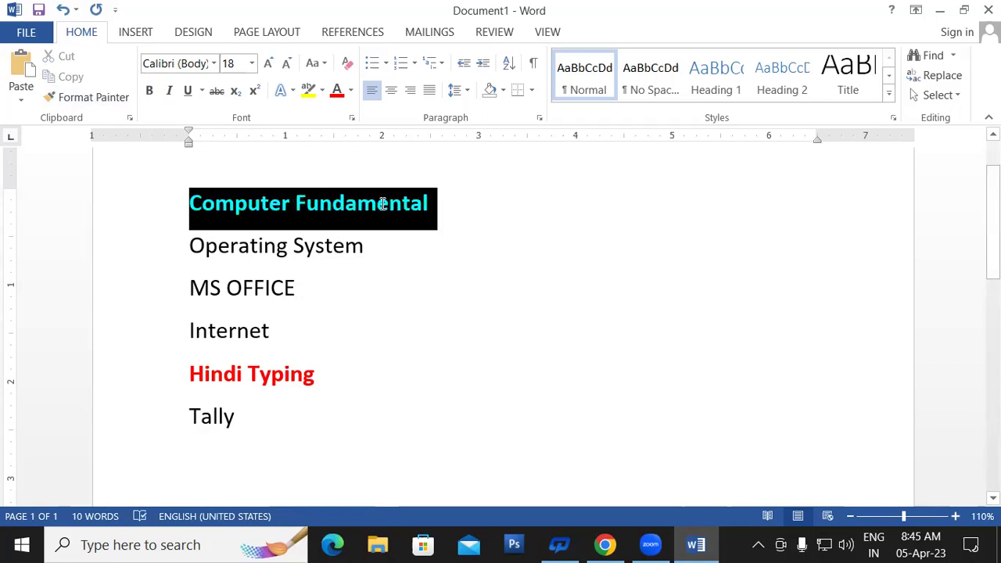
left_click(460, 277)
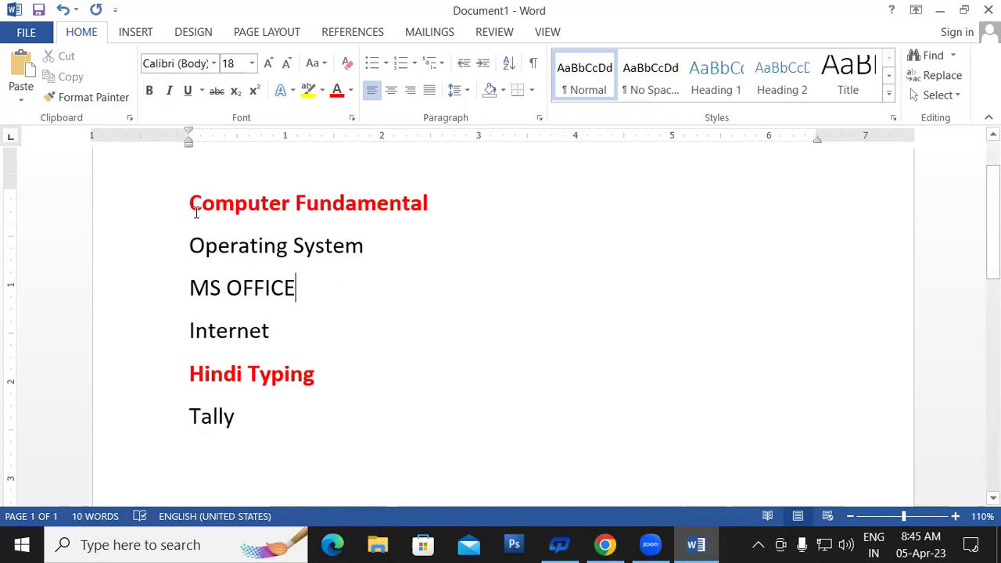
Paint the heading's bold red formatting onto MS OFFICE, Internet and Tally.
left_click_drag(190, 204, 444, 196)
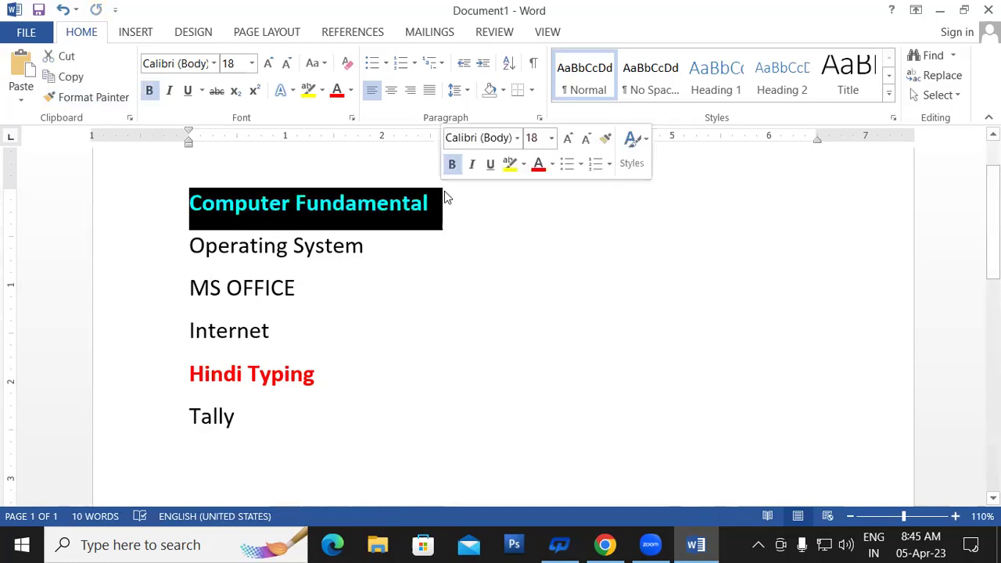
left_click(99, 103)
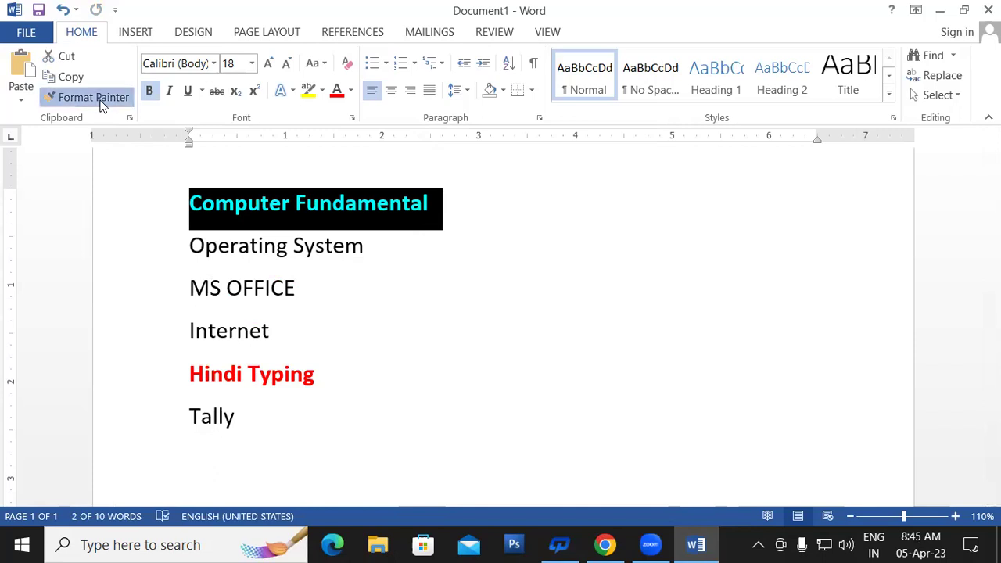
left_click(99, 103)
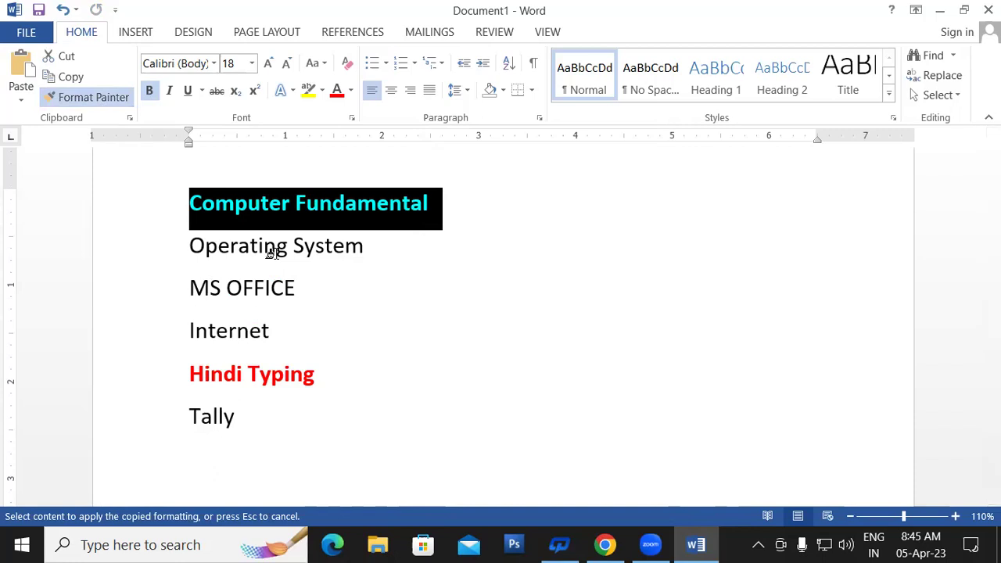
left_click_drag(186, 288, 296, 289)
left_click_drag(188, 331, 239, 377)
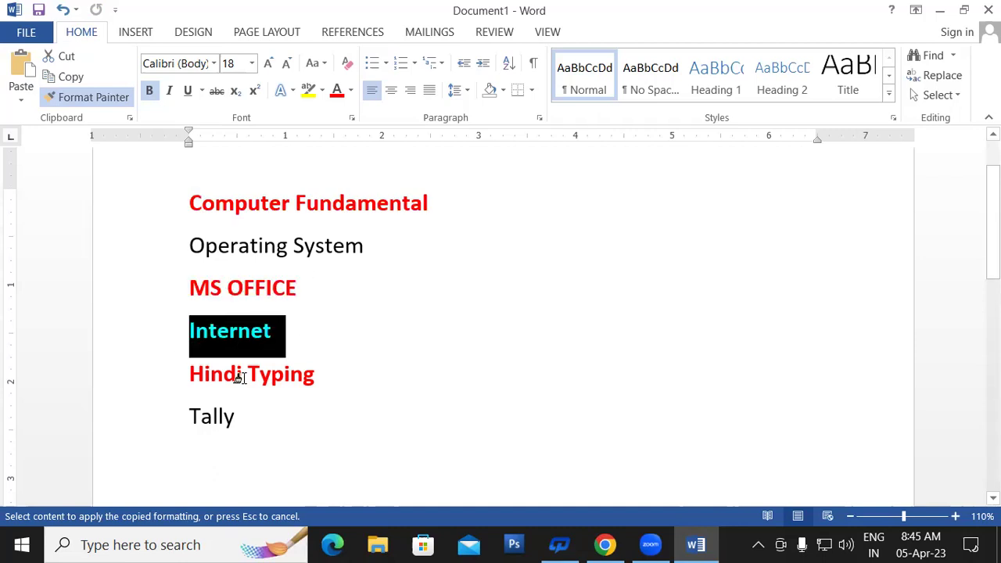
left_click_drag(191, 414, 249, 417)
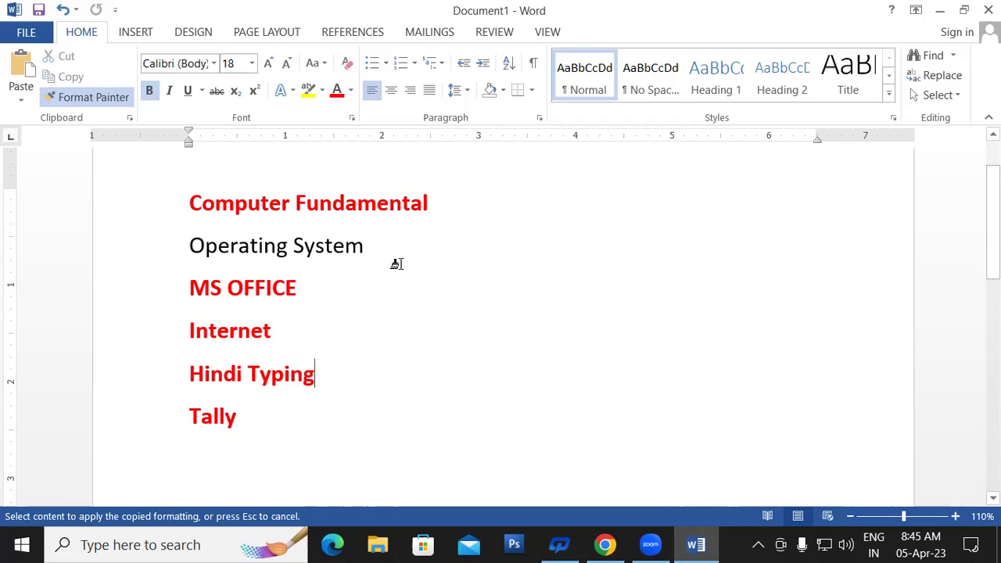
Turn off Format Painter and insert a blank line after the Computer Fundamental heading.
left_click(99, 100)
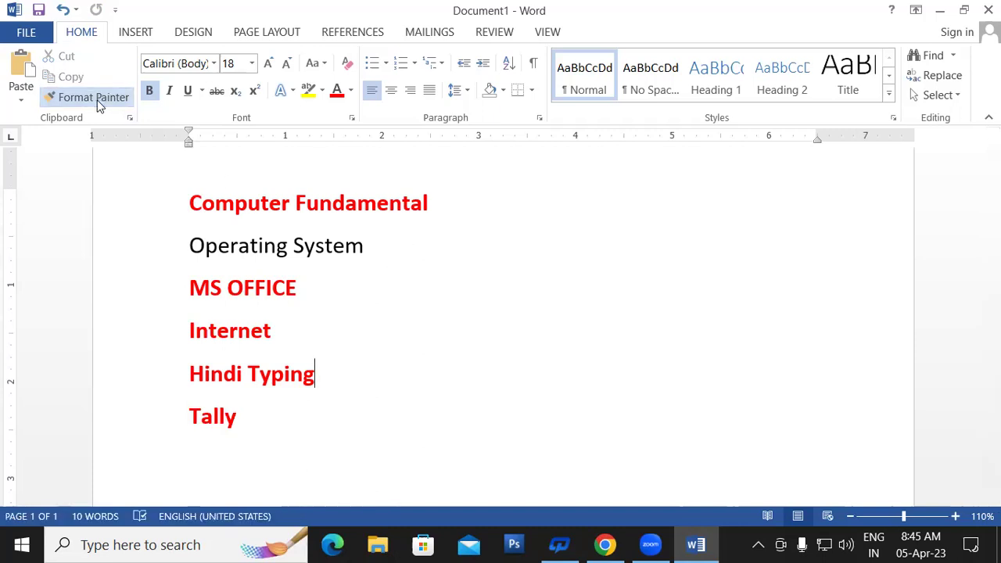
left_click(379, 262)
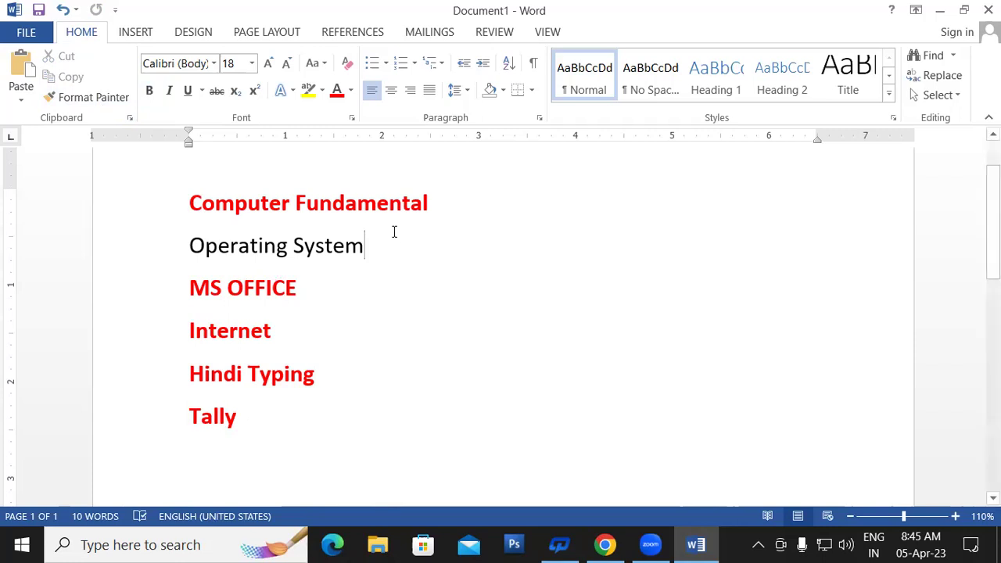
left_click(438, 196)
key("Return")
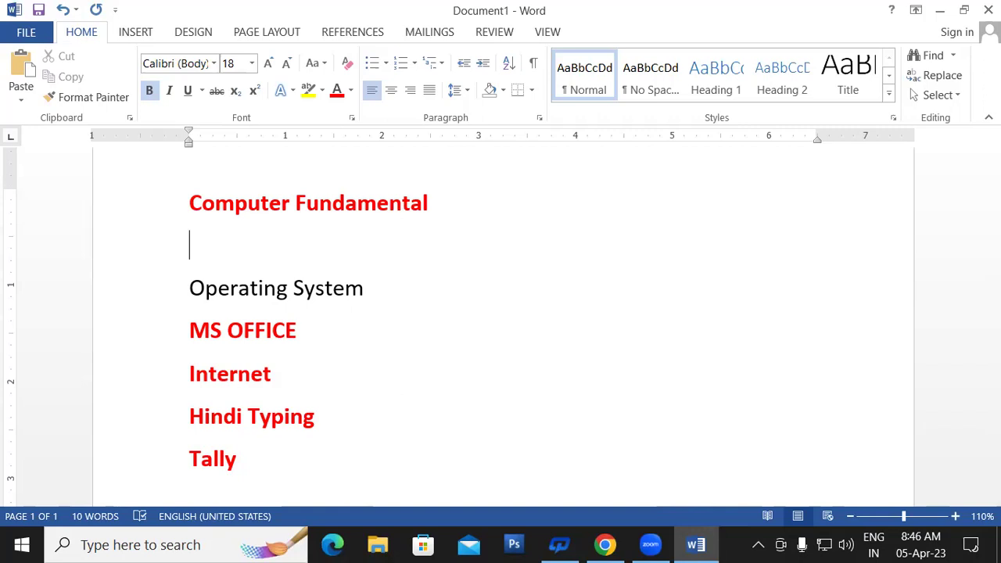
Enter =rand() on the blank line to generate sample paragraphs.
type("=")
type("rand")
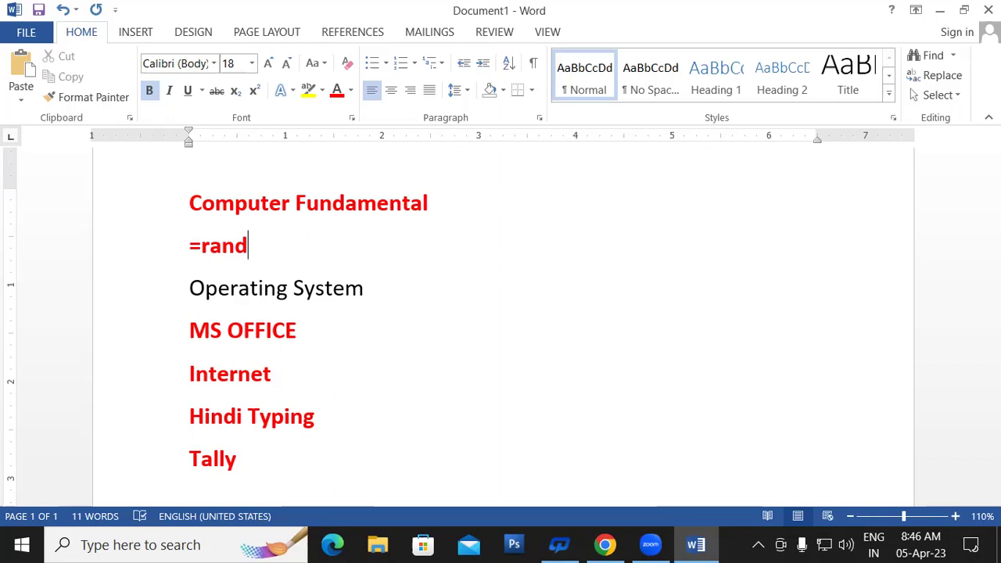
type("(")
type(")")
key("Return")
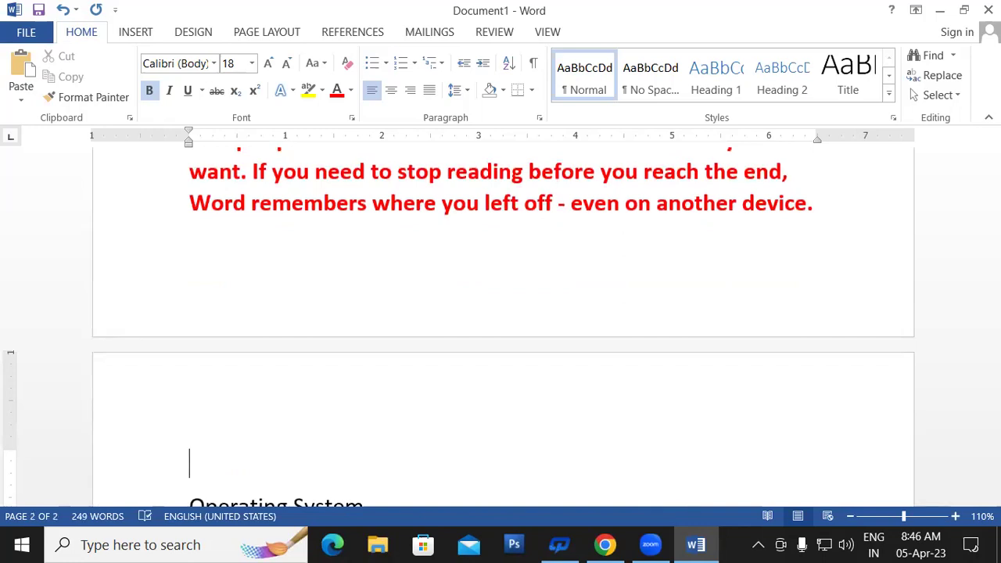
Set the sample paragraphs' font colour to Automatic black.
left_click_drag(991, 313, 991, 183)
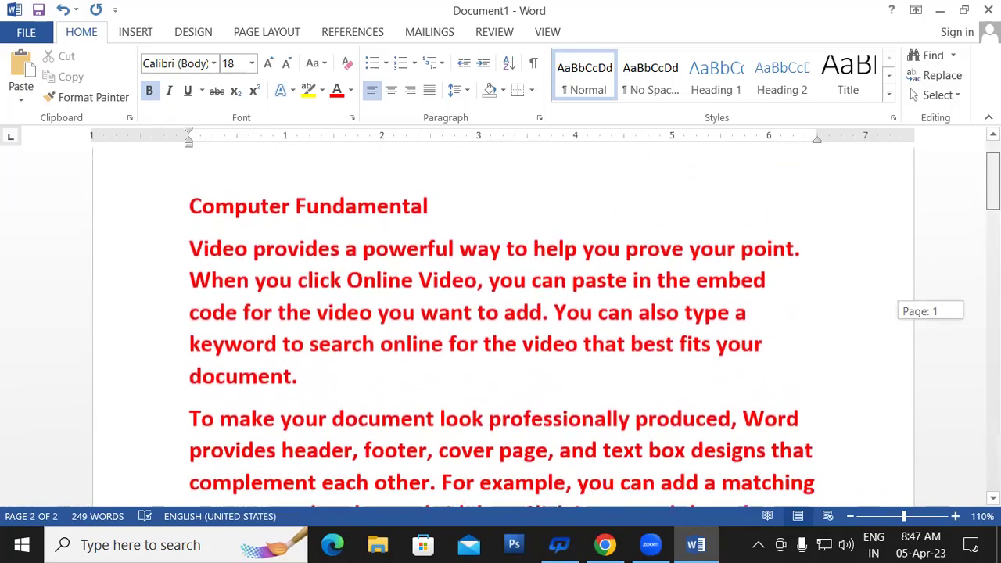
left_click_drag(189, 204, 380, 201)
left_click(378, 203)
mouse_move(189, 246)
left_mouse_down()
mouse_move(307, 325)
mouse_move(674, 244)
left_mouse_up()
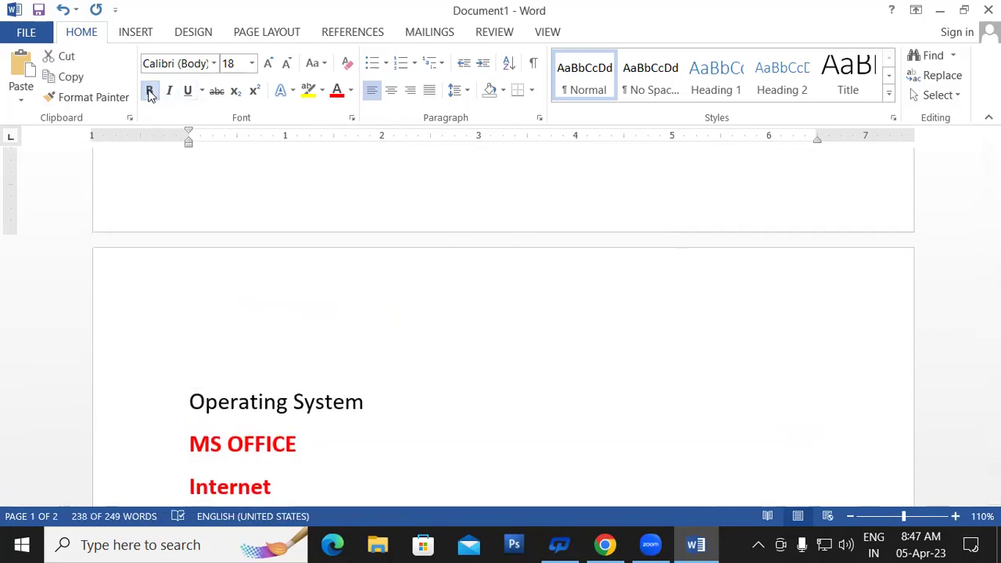
left_click(351, 91)
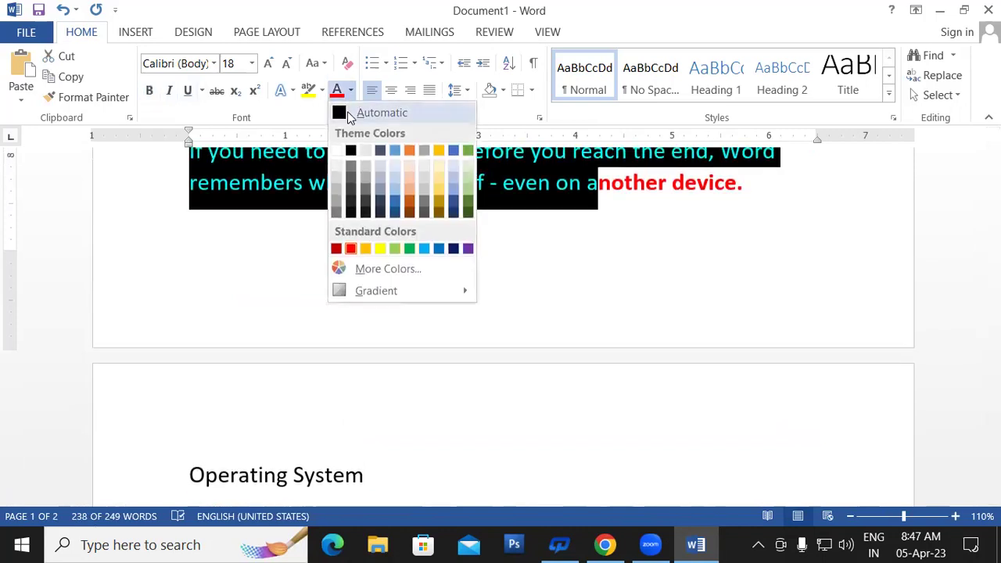
left_click(348, 116)
Delete the extra sample paragraphs along with the Operating System line.
scroll(602, 335, "up", 3)
scroll(602, 335, "up", 2)
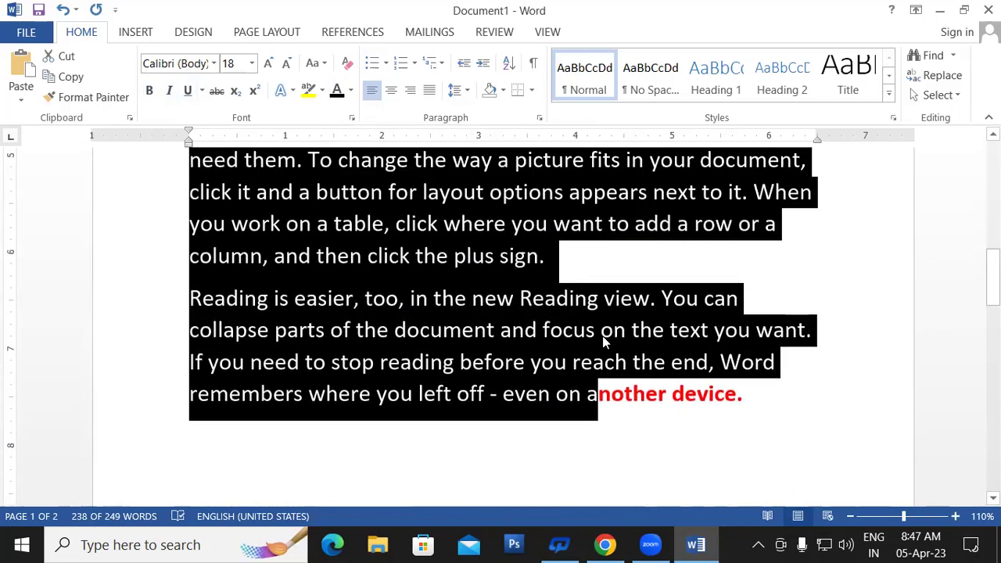
scroll(602, 335, "up", 4)
scroll(602, 335, "up", 3)
scroll(602, 335, "down", 4)
left_click(251, 261)
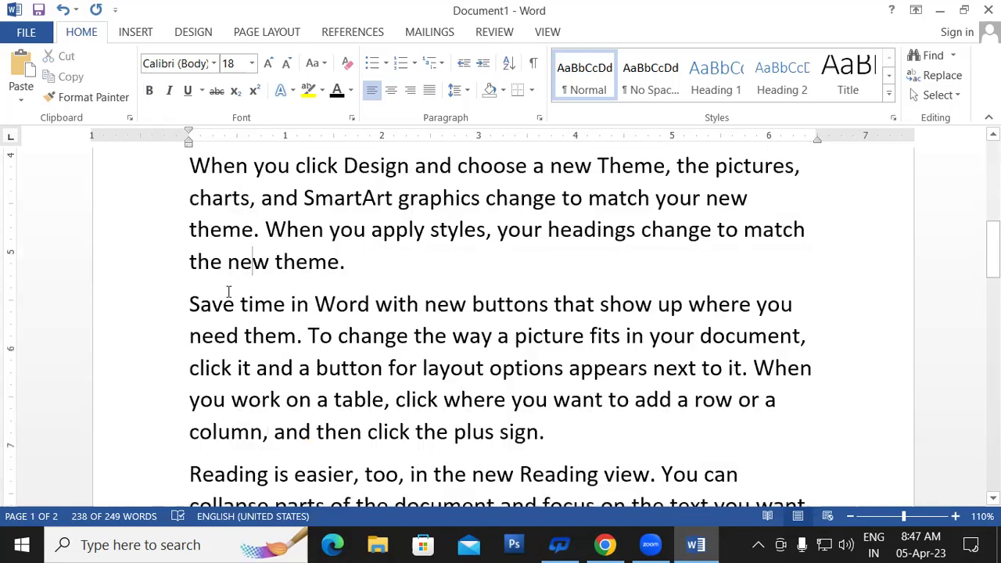
mouse_move(191, 167)
left_mouse_down()
mouse_move(680, 523)
mouse_move(715, 240)
left_mouse_up()
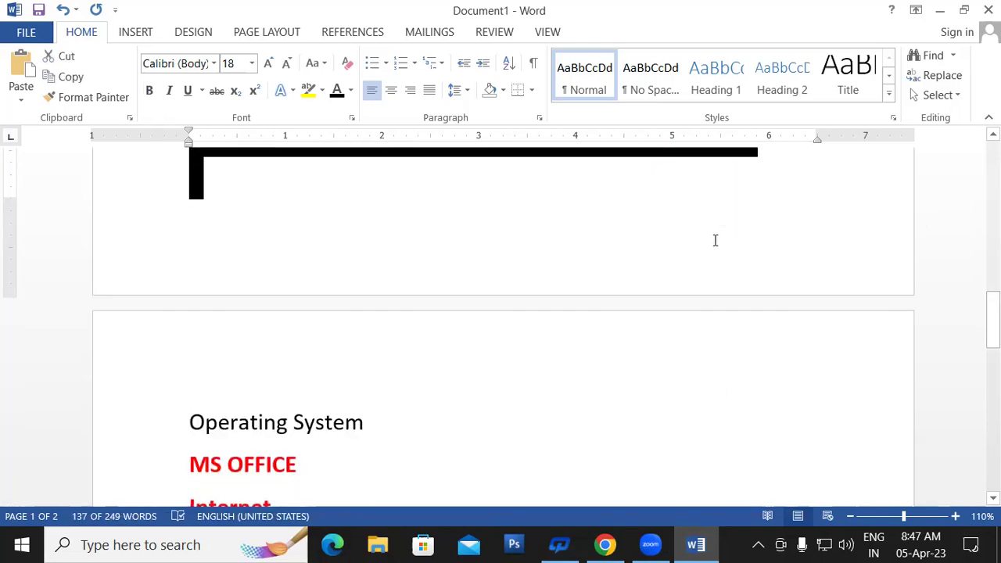
key("Delete")
scroll(647, 288, "up", 2)
scroll(617, 321, "up", 2)
scroll(622, 359, "up", 3)
scroll(608, 361, "down", 2)
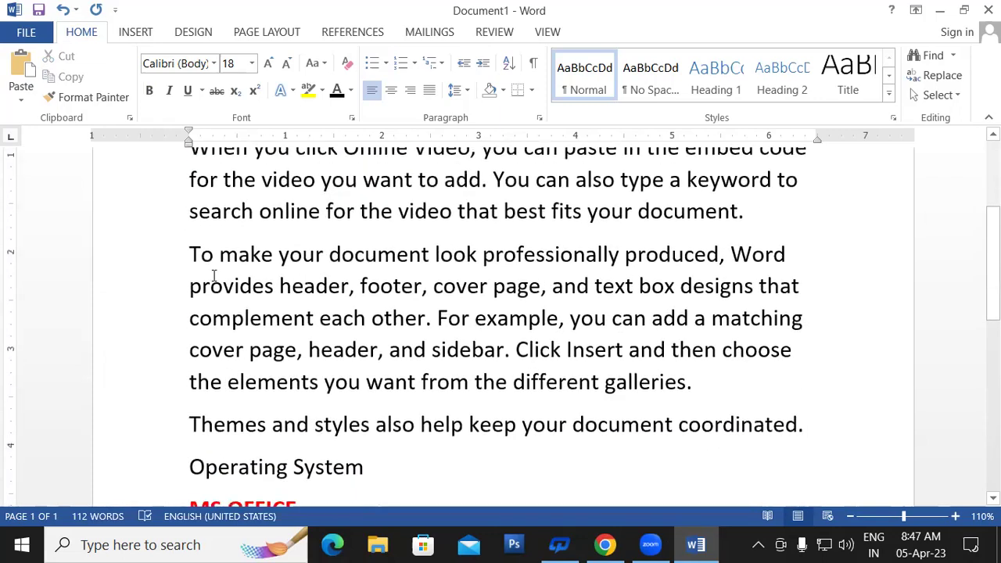
left_click_drag(214, 275, 638, 477)
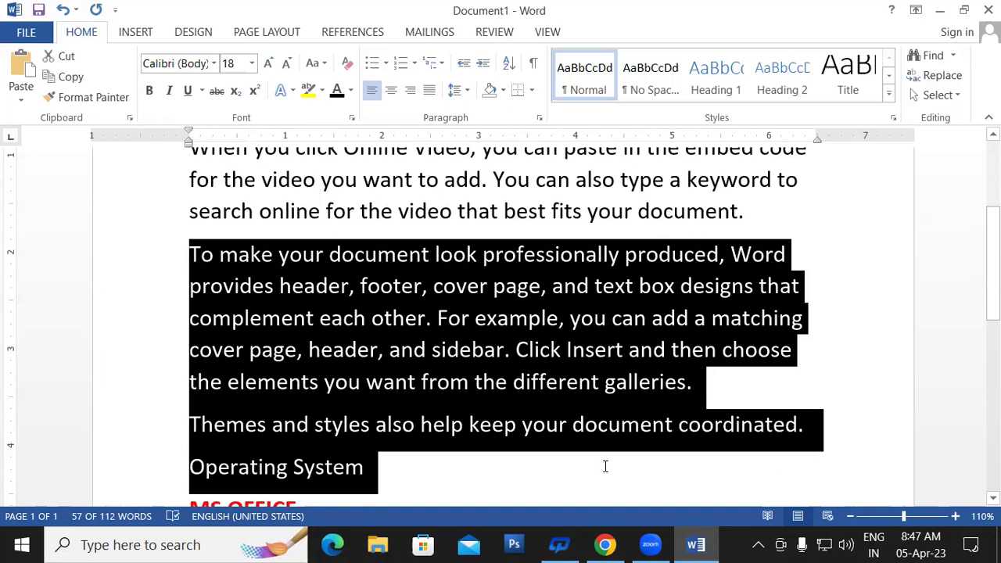
key("Delete")
Select the remaining Video provides paragraph.
scroll(620, 464, "up", 1)
scroll(687, 457, "up", 2)
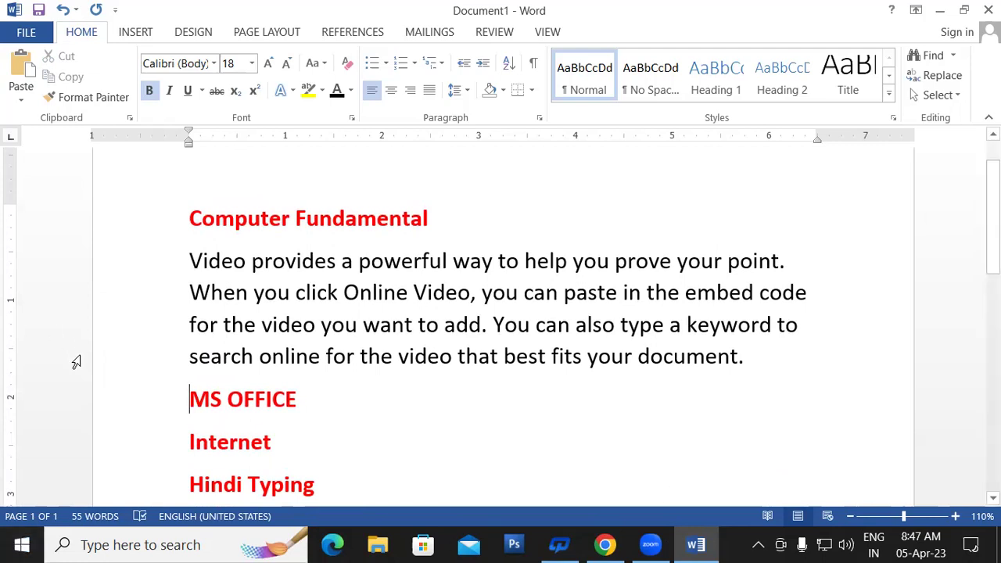
mouse_move(190, 260)
left_mouse_down()
mouse_move(408, 280)
mouse_move(731, 356)
left_mouse_up()
left_click(731, 356)
mouse_move(189, 260)
left_mouse_down()
mouse_move(598, 322)
mouse_move(733, 358)
left_mouse_up()
left_click(731, 358)
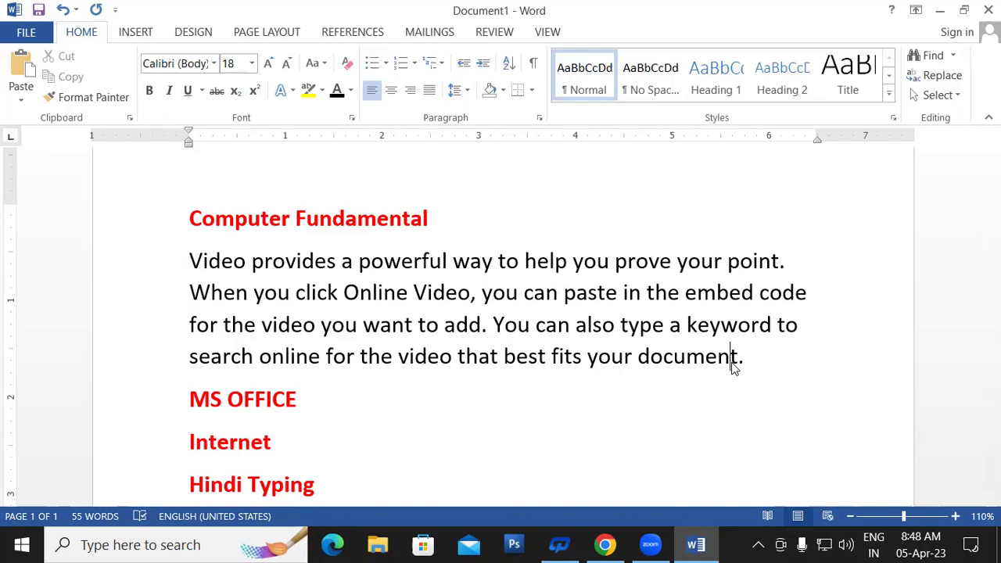
Add two blank lines above the Computer Fundamental heading.
left_click(188, 218)
key("Return")
key("Return")
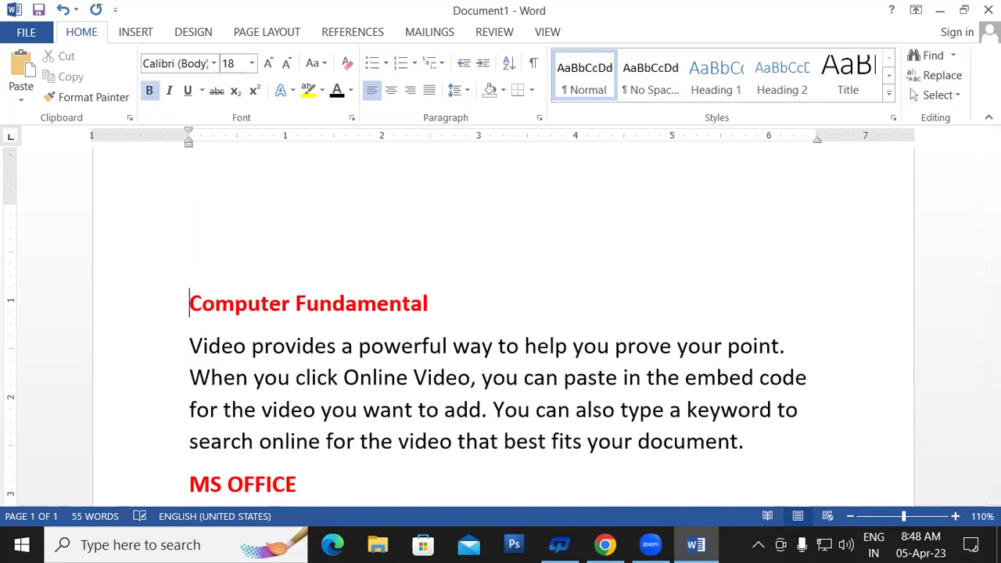
key("Return")
key("Return")
left_click(202, 202)
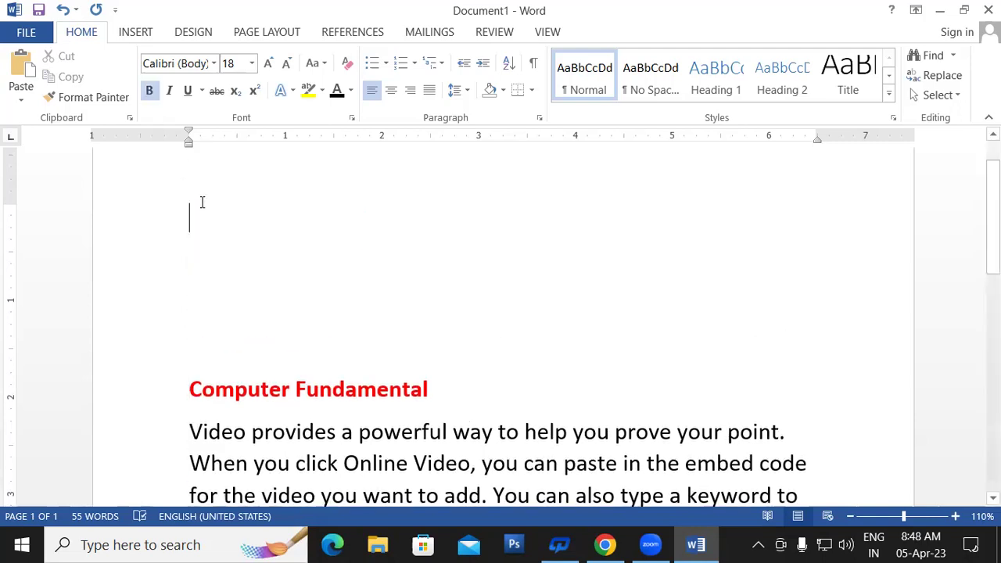
Generate five sample paragraphs on the top line using =rand().
type("=")
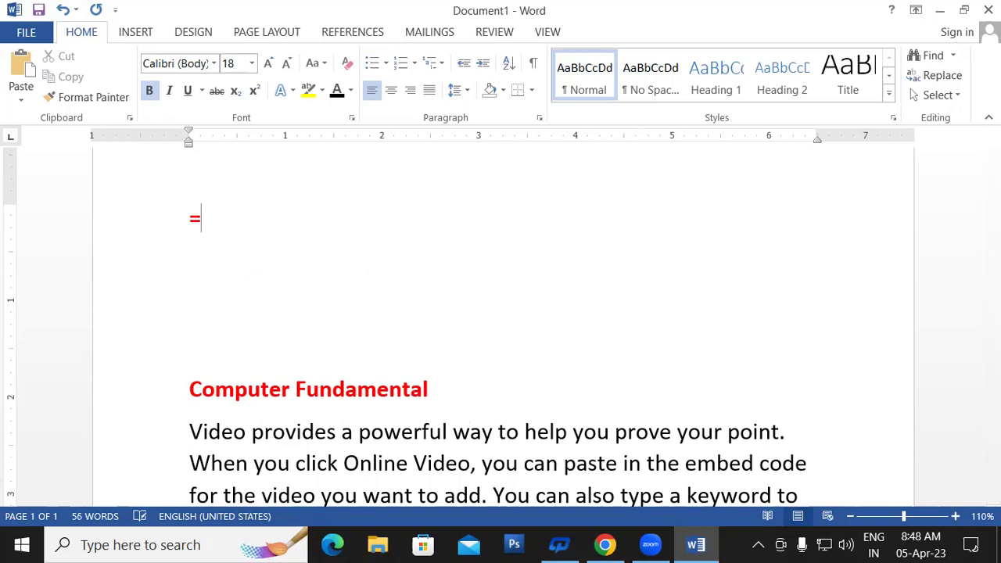
key("BackSpace")
left_click(350, 91)
left_click(242, 204)
type("erer")
key("BackSpace")
key("BackSpace")
key("BackSpace")
key("BackSpace")
type("=rand(")
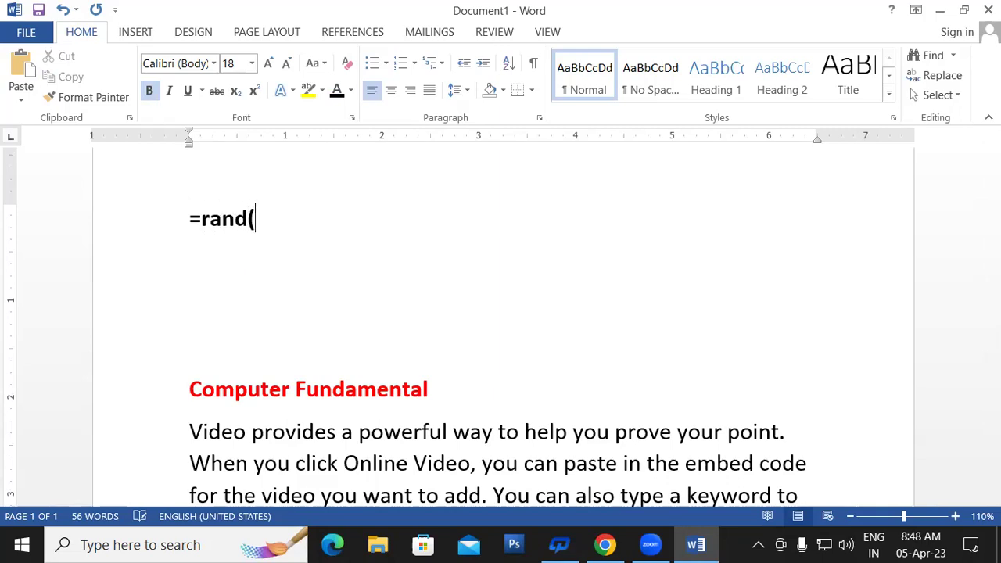
type(")")
key("Return")
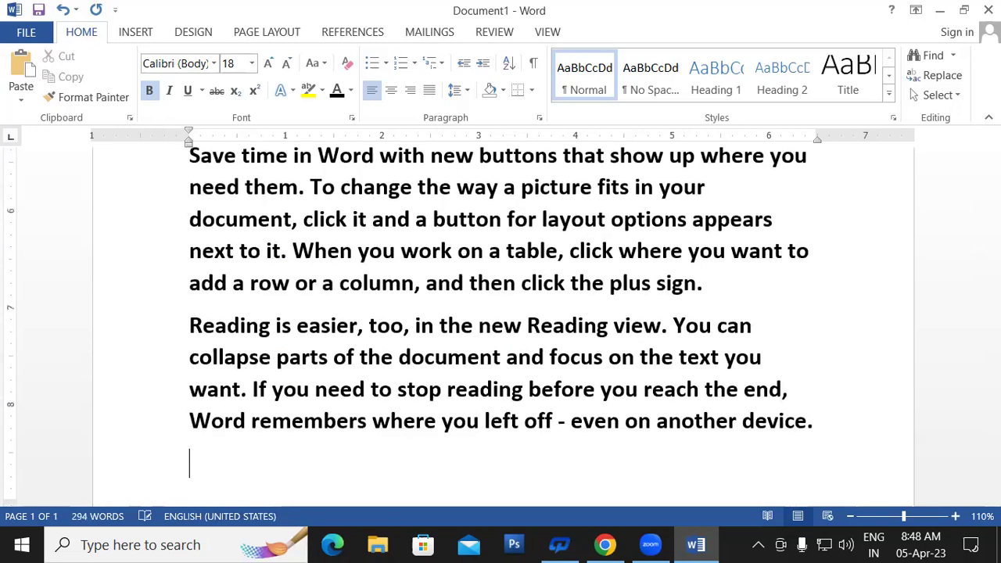
scroll(193, 223, "up", 2)
scroll(193, 222, "up", 2)
scroll(193, 223, "up", 2)
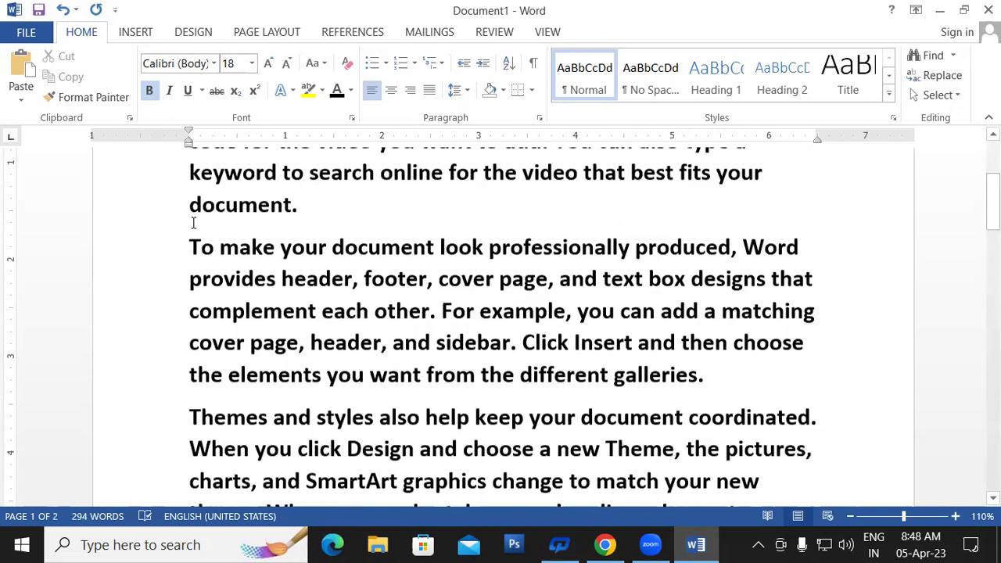
scroll(193, 223, "up", 2)
scroll(193, 223, "up", 1)
scroll(194, 222, "down", 1)
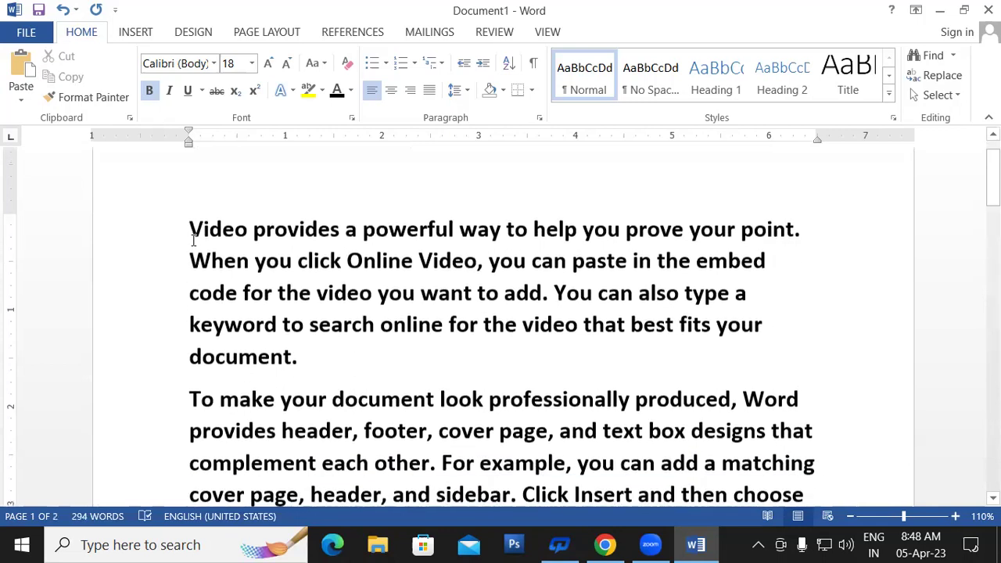
scroll(193, 223, "down", 2)
scroll(205, 263, "down", 2)
scroll(205, 266, "down", 2)
scroll(205, 274, "down", 1)
scroll(201, 279, "down", 1)
scroll(206, 283, "down", 1)
scroll(216, 313, "down", 1)
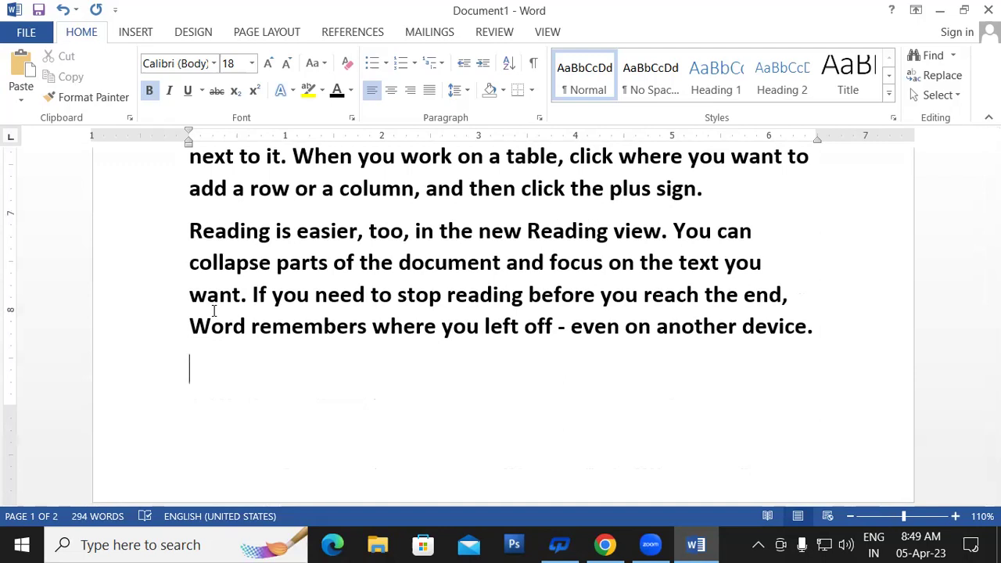
Undo the five paragraphs and regenerate just two with =rand(2).
key("ctrl+z")
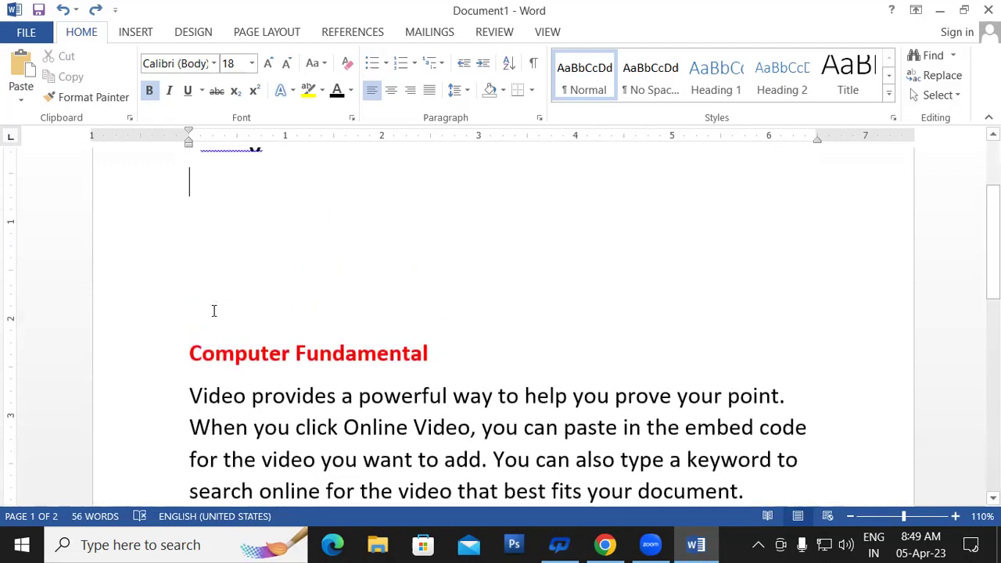
scroll(213, 311, "up", 1)
scroll(216, 313, "up", 2)
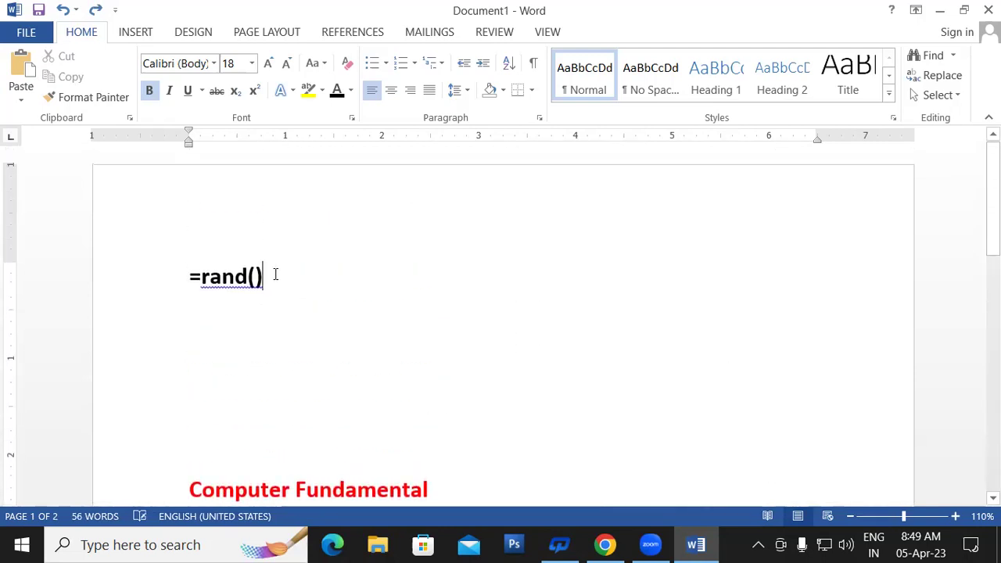
key("BackSpace")
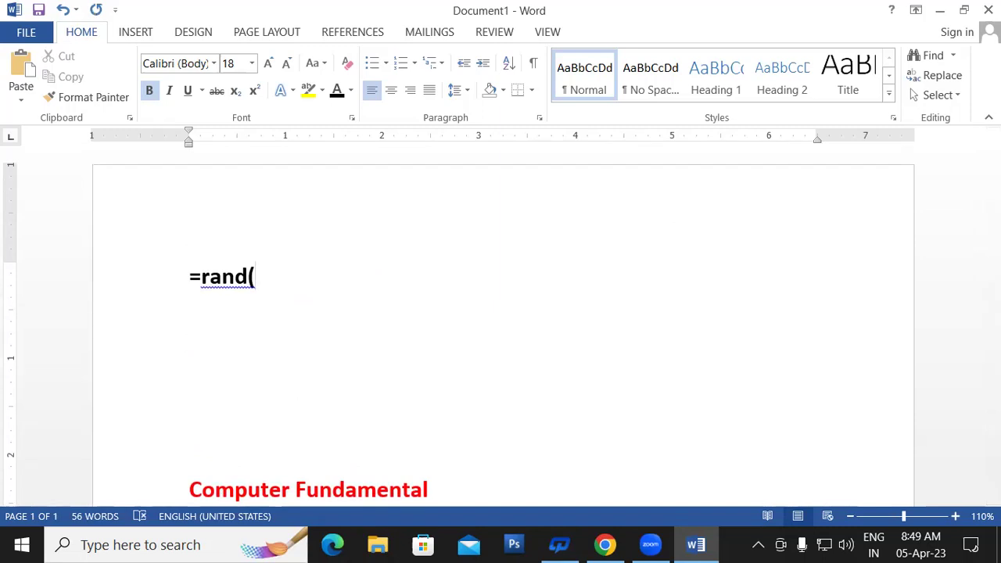
key("BackSpace")
type("(")
type("2")
type(")")
key("Return")
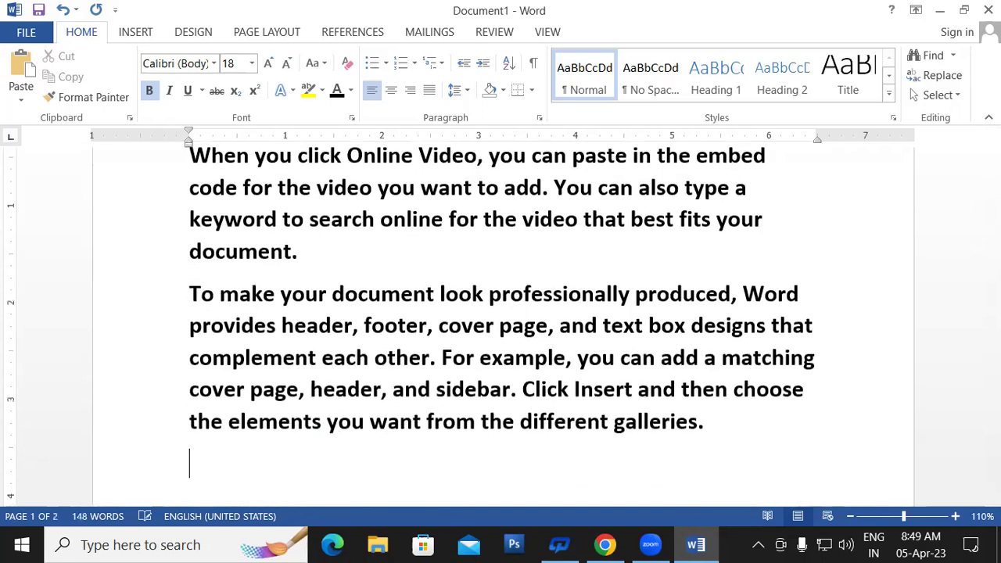
scroll(217, 174, "up", 3)
scroll(346, 355, "down", 3)
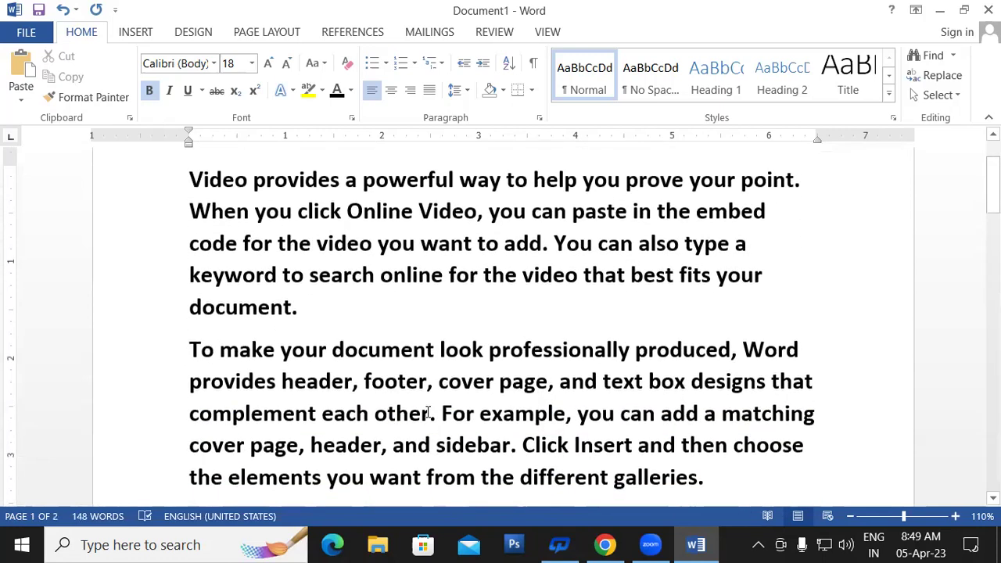
scroll(495, 413, "down", 1)
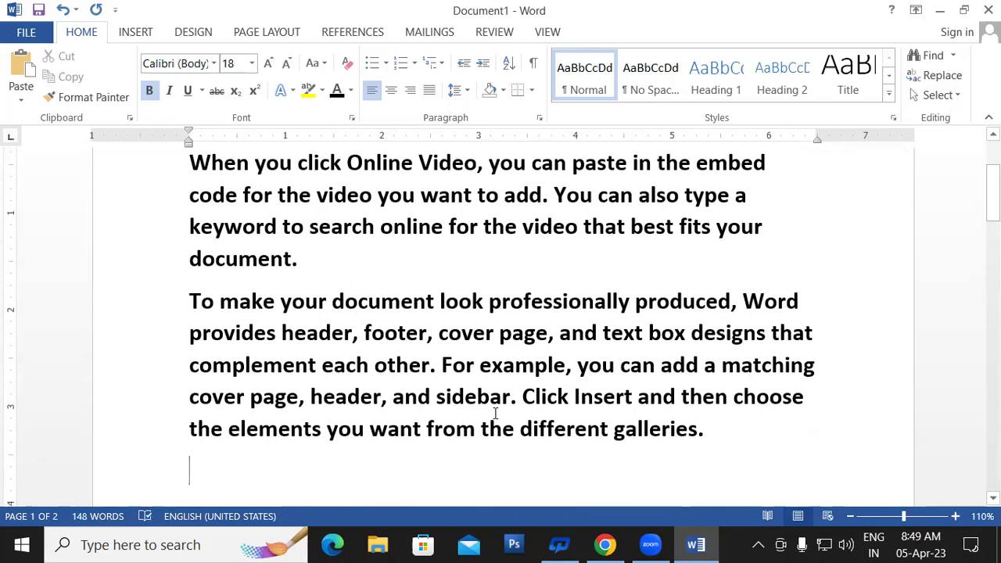
Append a third sample paragraph, 'Video provides…', using rand(1).
key("ctrl+z")
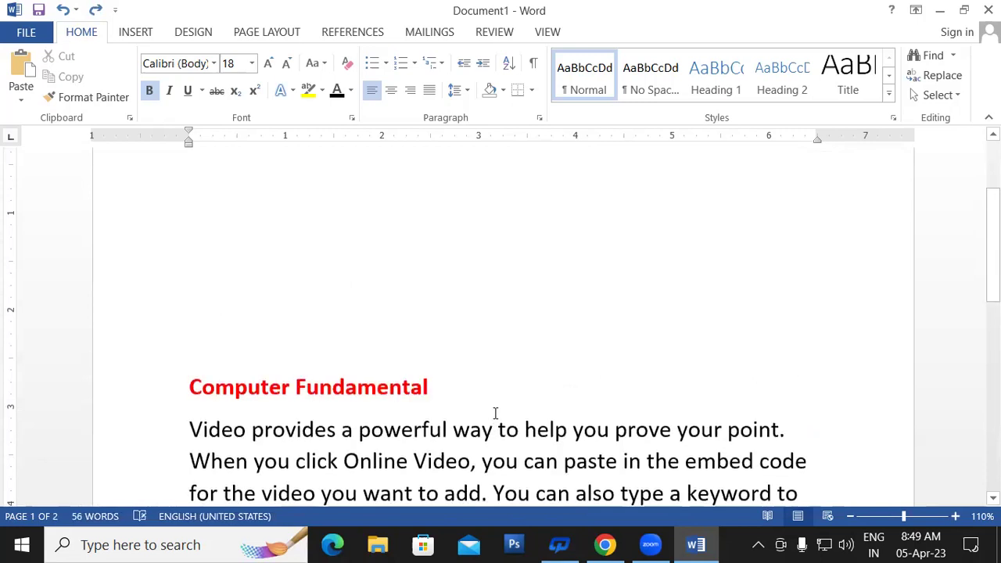
key("ctrl+y")
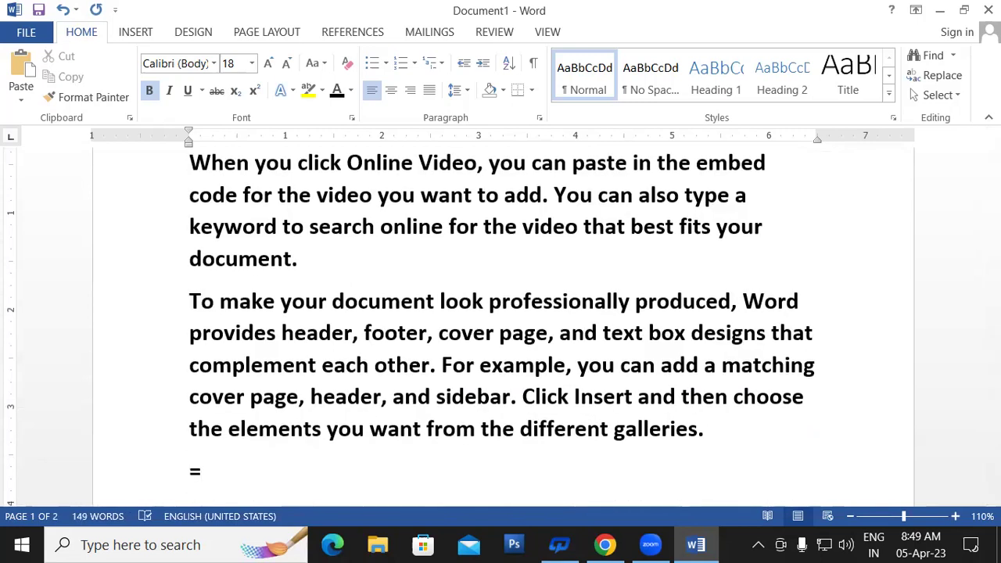
scroll(494, 430, "down", 3)
scroll(492, 436, "down", 3)
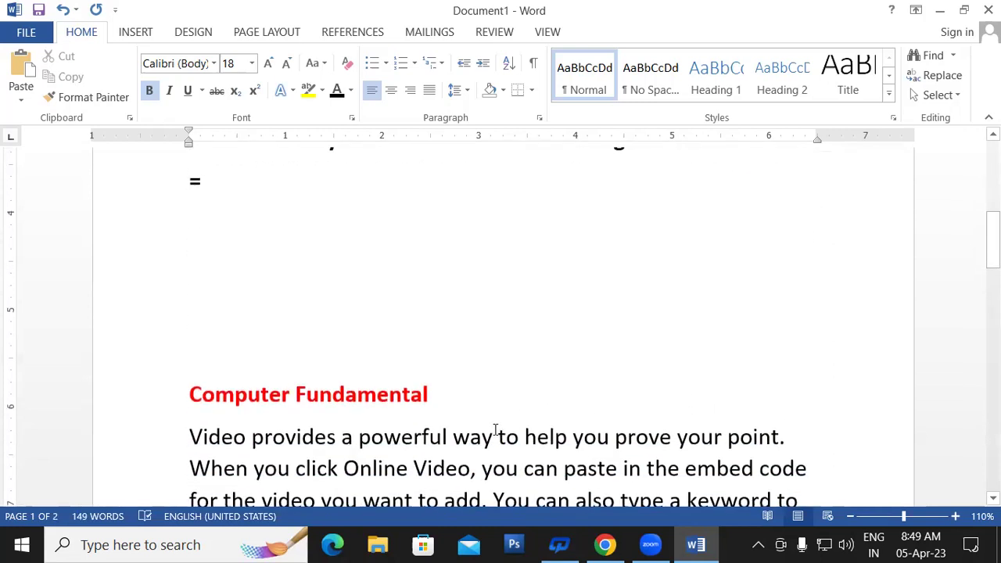
scroll(328, 310, "up", 1)
type("rand(")
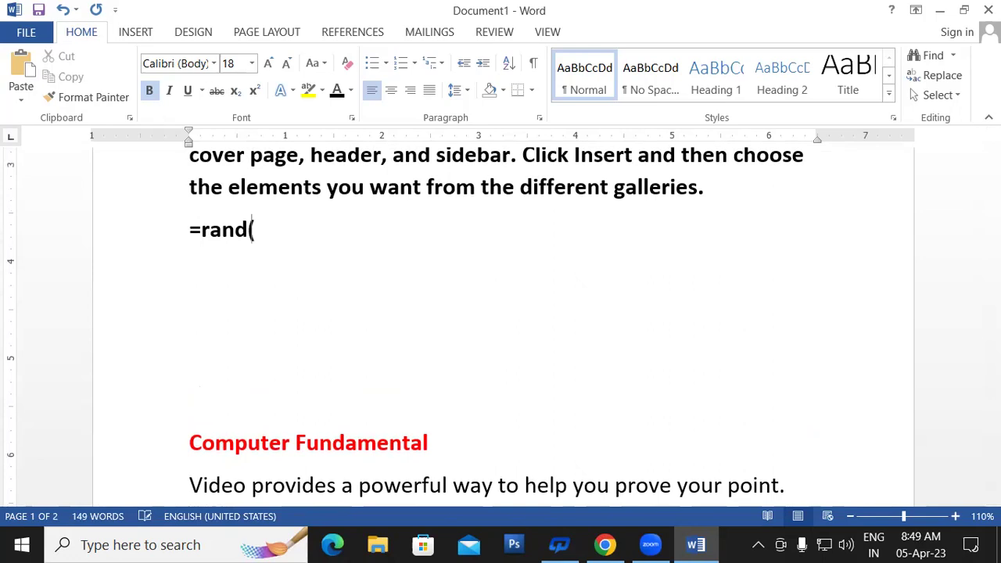
type("1)")
key("Return")
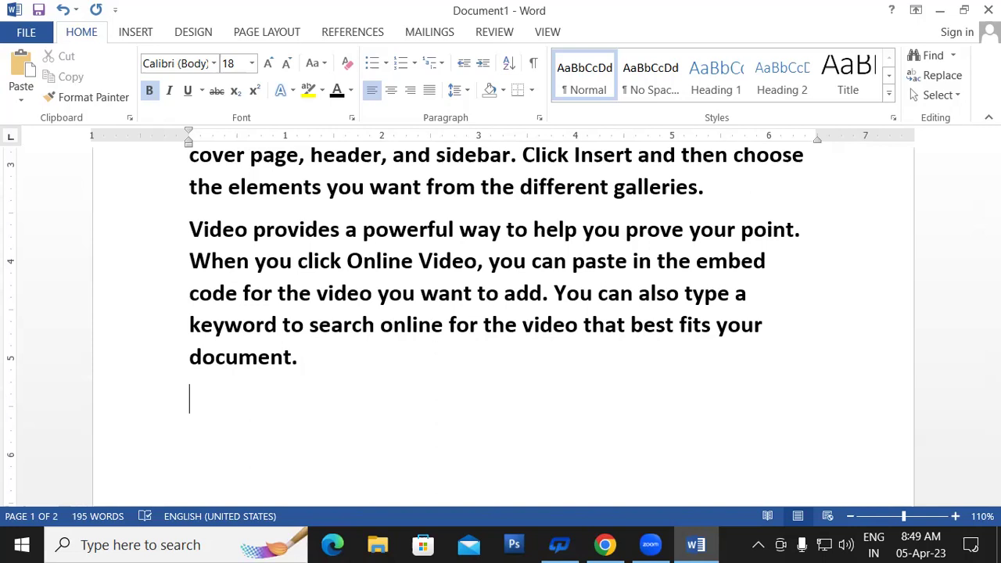
Generate the one sentence 'Video provides a powerful way to help you prove your point.' with =rand(1,1) and select it.
type("=")
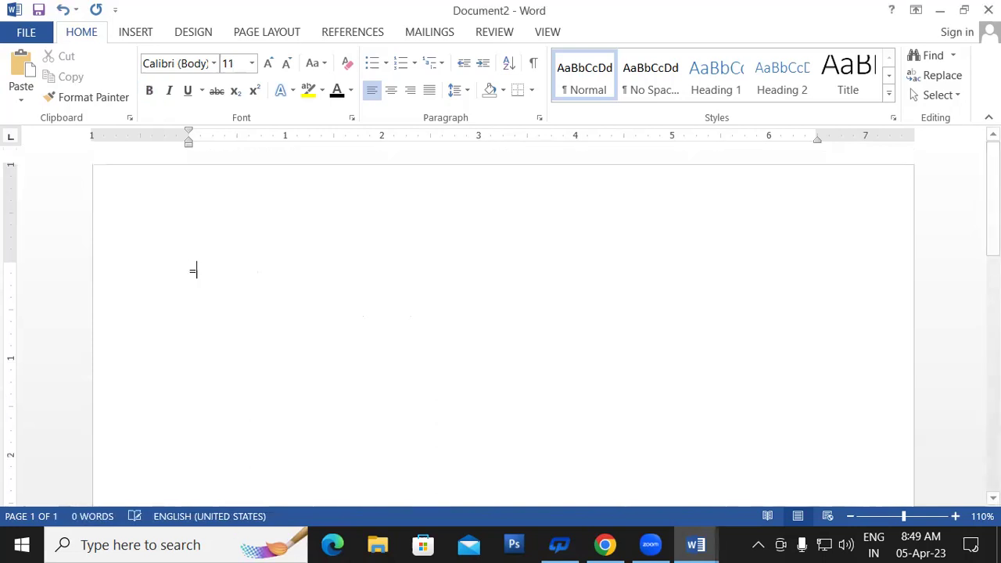
type("rand")
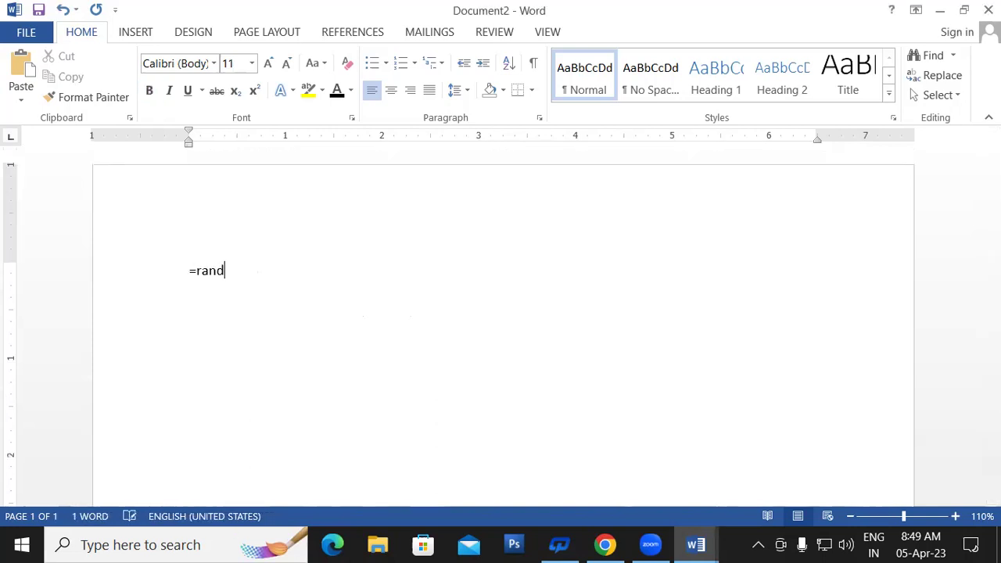
type("(1")
type(",")
type("1")
type(")")
key("Return")
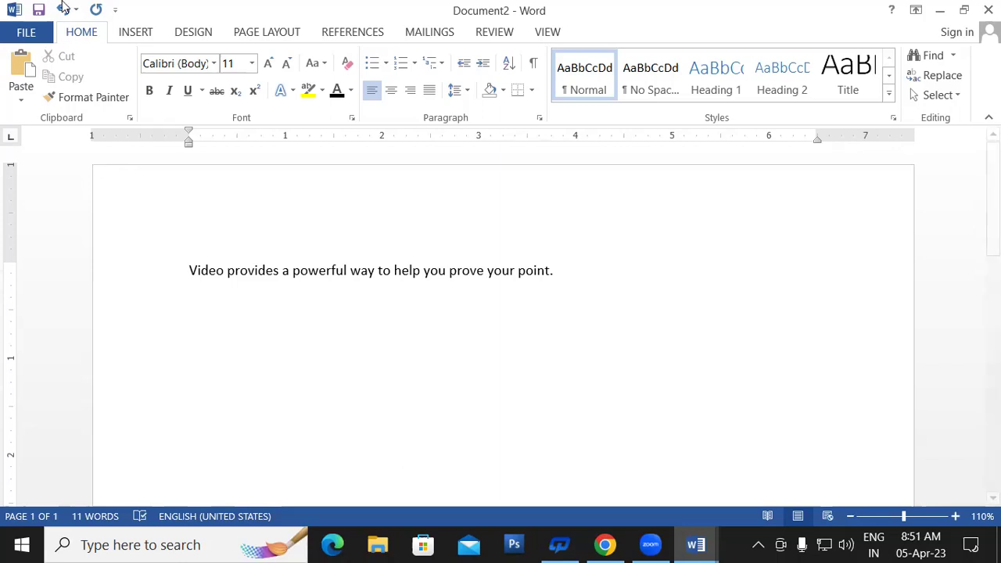
left_click(555, 271)
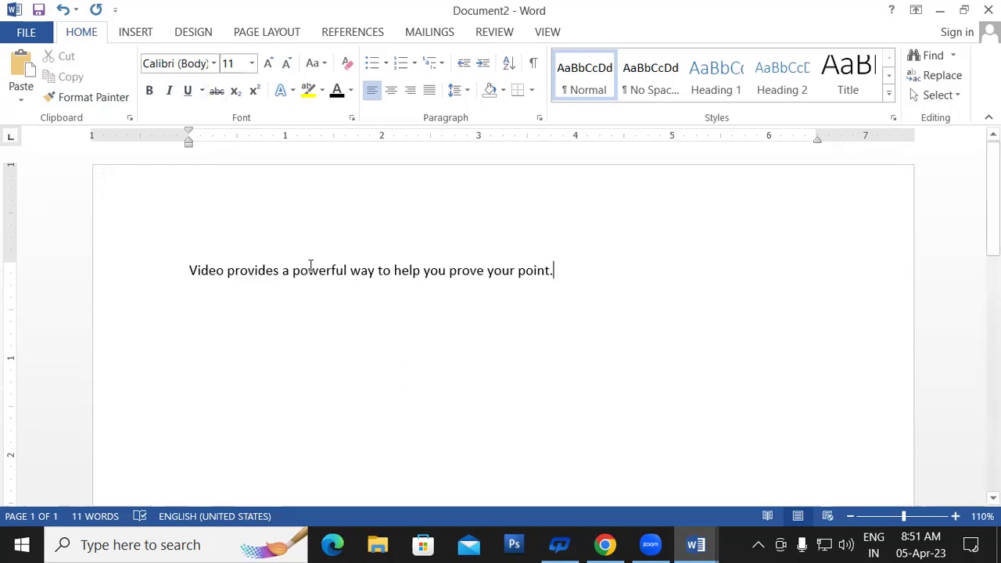
left_click_drag(511, 264, 168, 267)
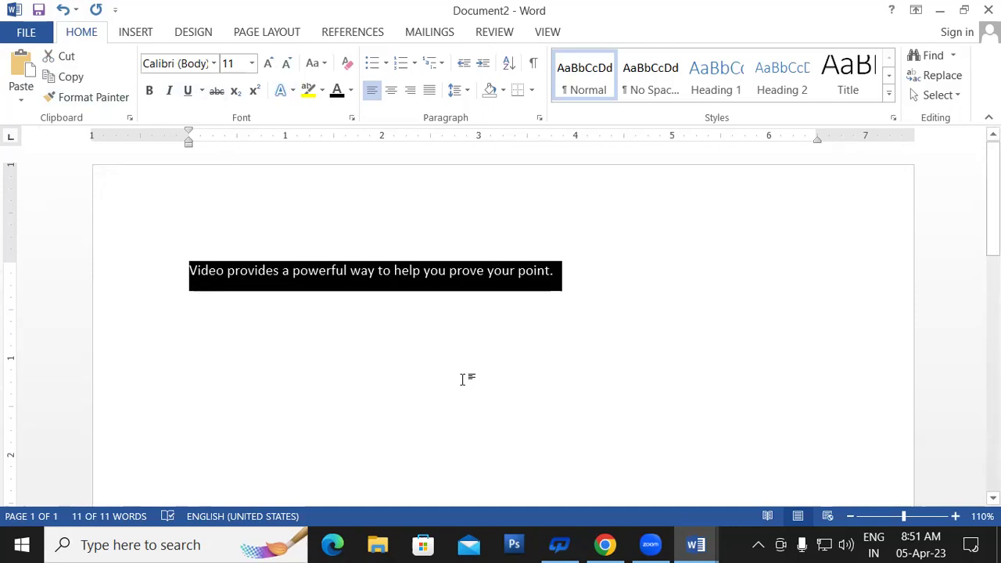
Return to Document1 from the Word taskbar thumbnails.
left_click(695, 545)
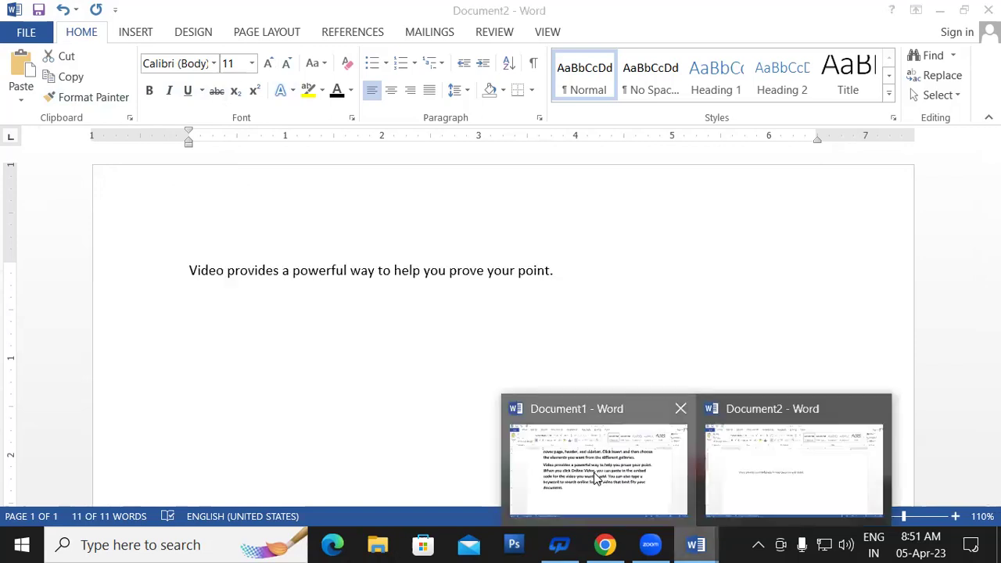
left_click(593, 472)
scroll(424, 290, "up", 2)
scroll(409, 297, "down", 2)
scroll(399, 308, "down", 3)
scroll(400, 309, "down", 3)
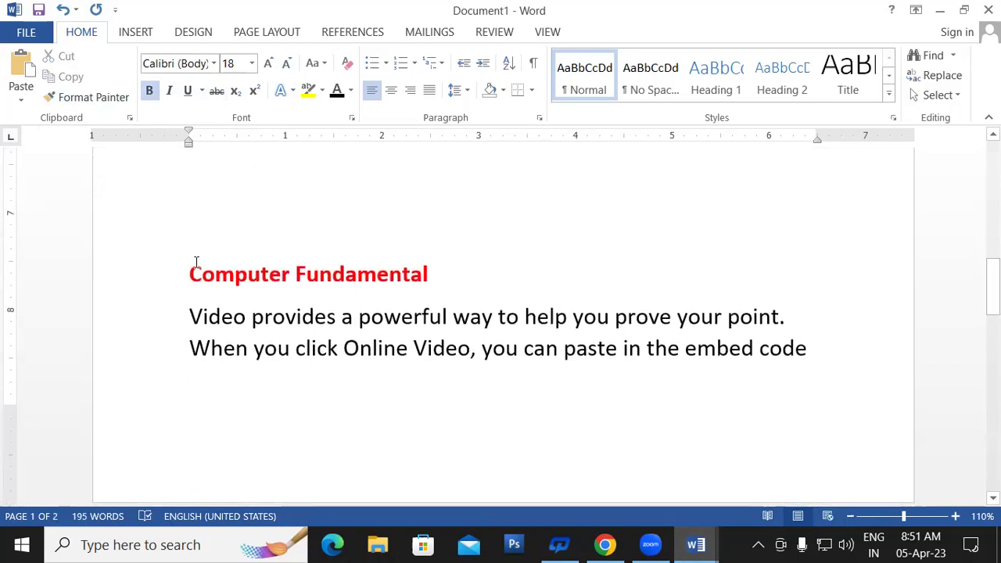
Give the Computer Fundamental heading a single plain underline.
left_click_drag(194, 272, 438, 275)
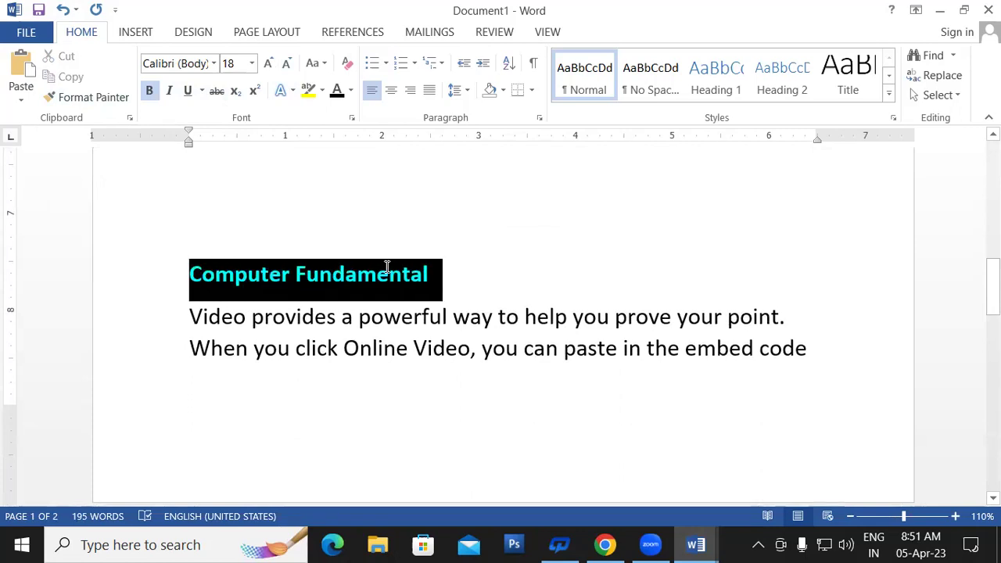
left_click(202, 90)
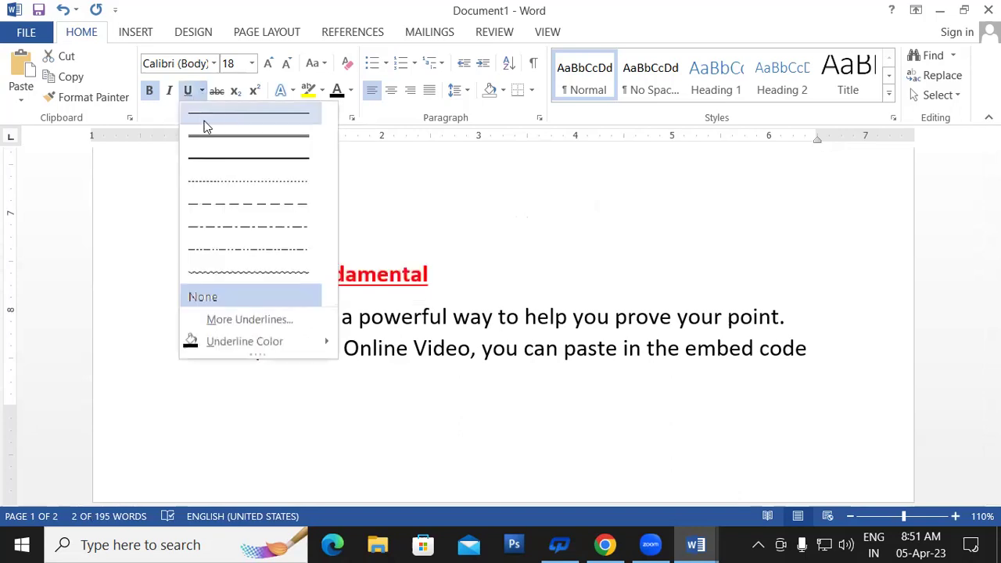
left_click(218, 144)
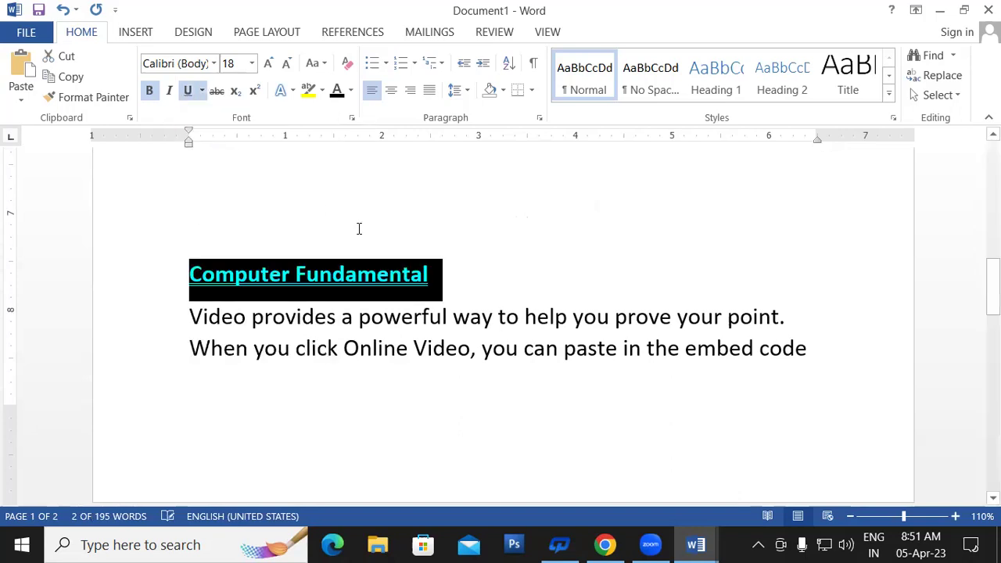
left_click(460, 291)
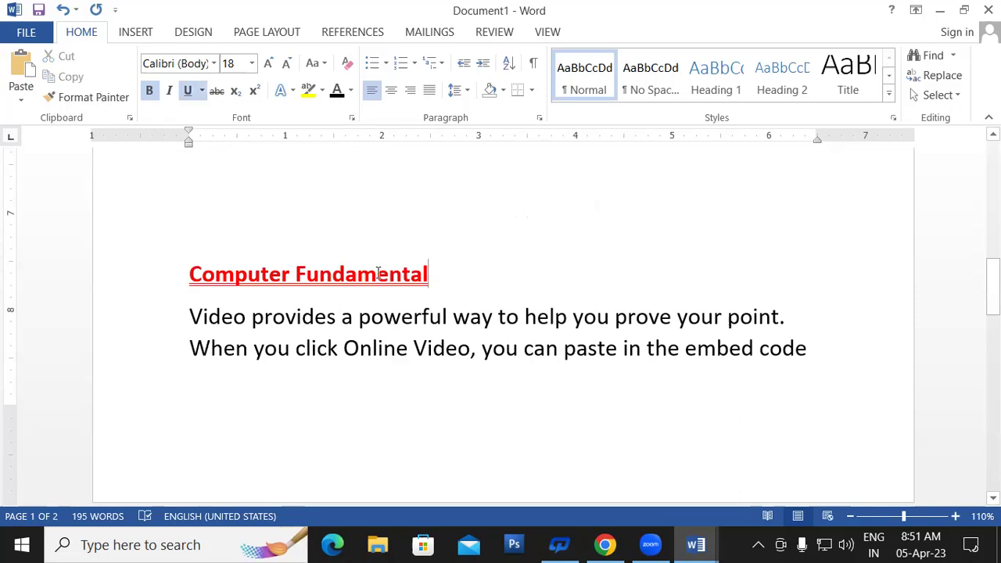
left_click_drag(462, 274, 192, 273)
left_click(202, 90)
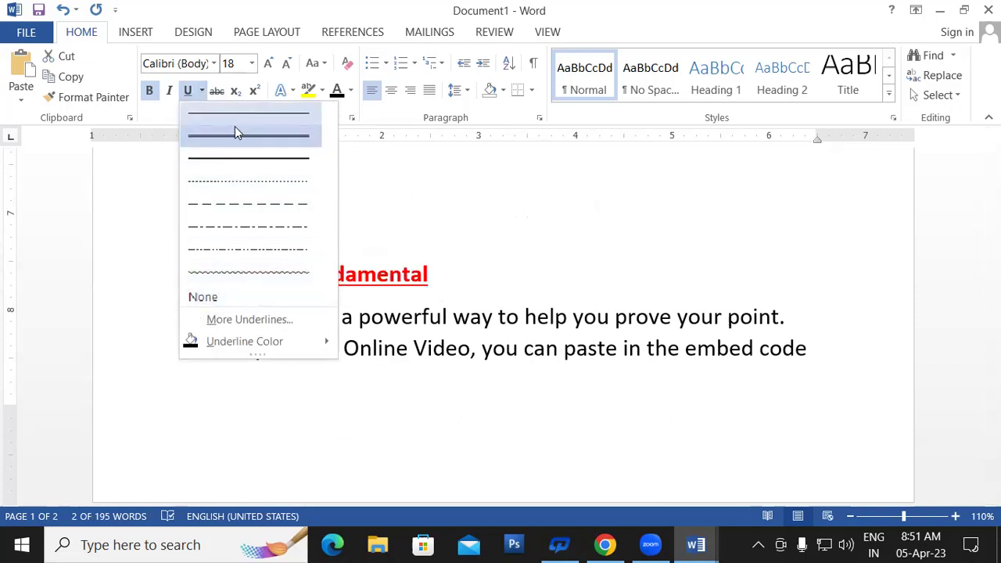
In the Font dialog, choose a wavy underline style for the heading.
left_click(241, 319)
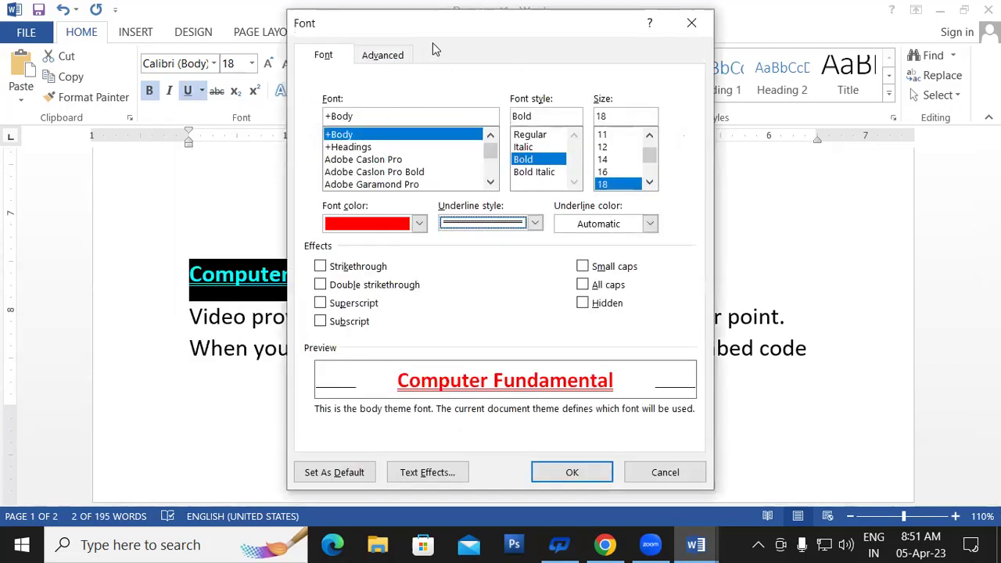
left_click_drag(461, 29, 647, 21)
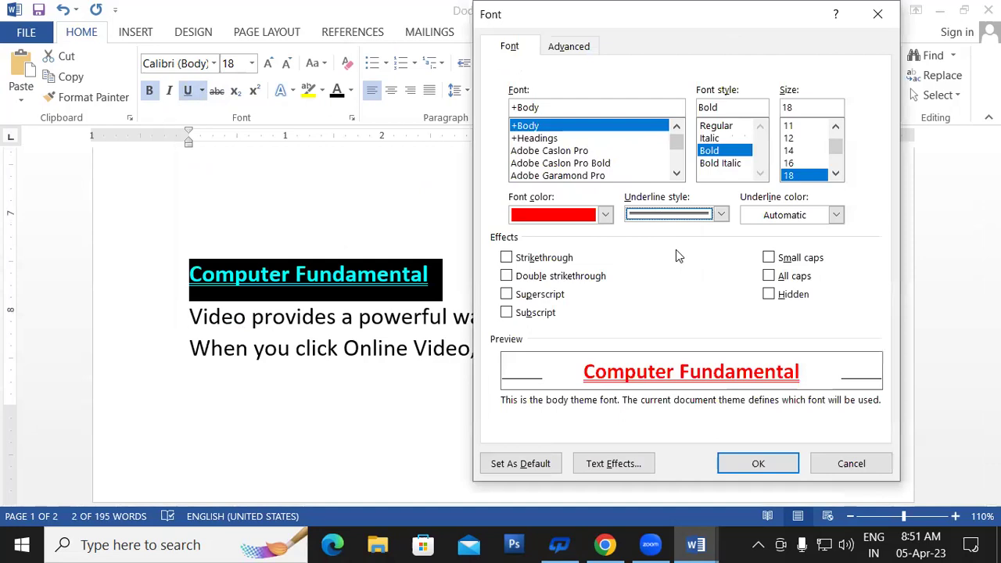
left_click(723, 224)
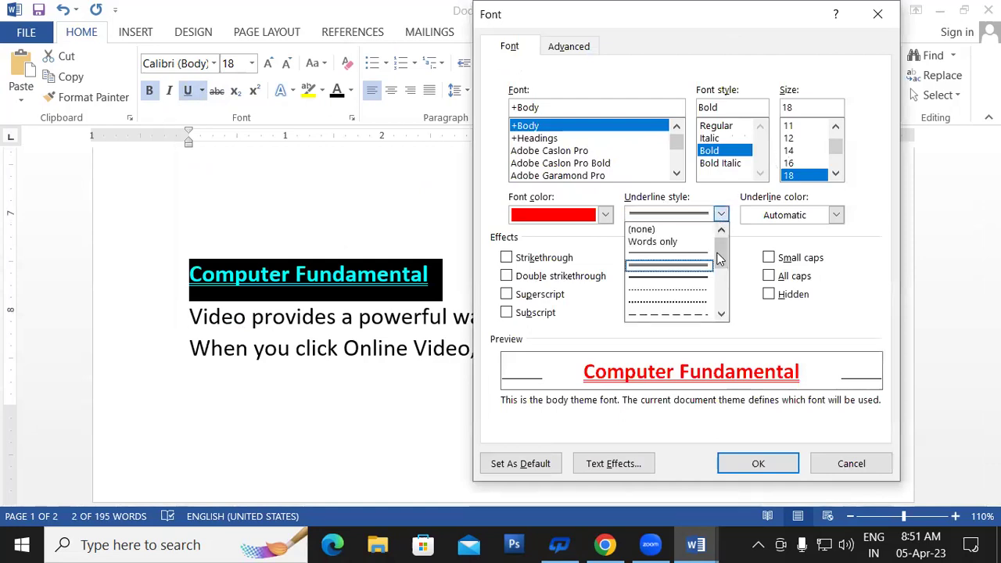
left_click_drag(721, 249, 723, 295)
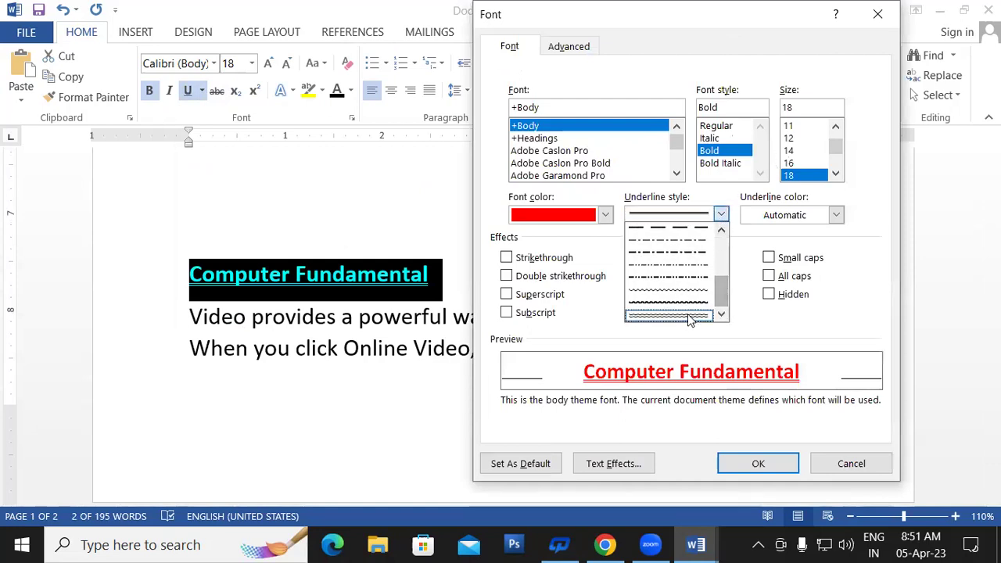
left_click(687, 313)
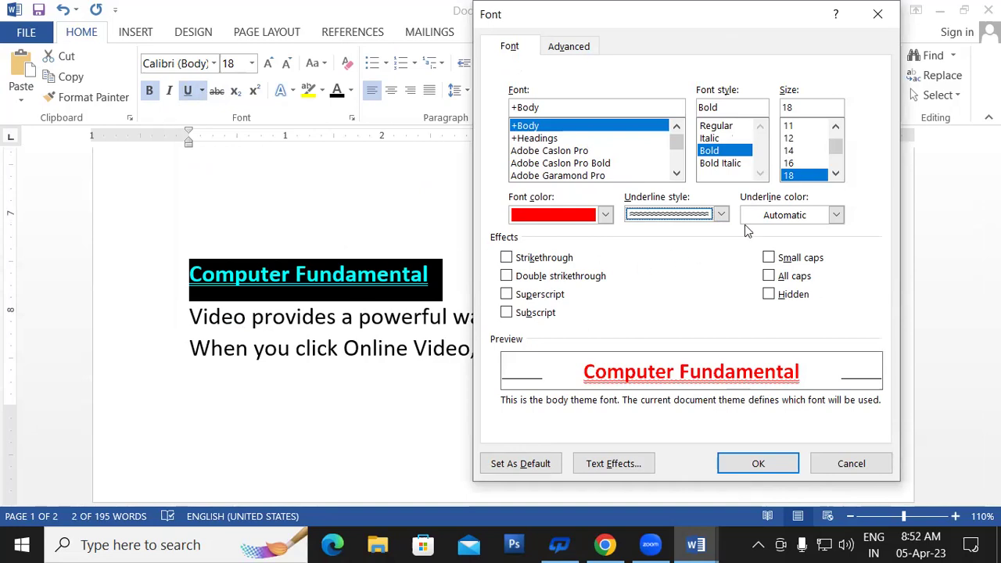
Set the heading's font colour to Automatic and apply the changes.
left_click(560, 215)
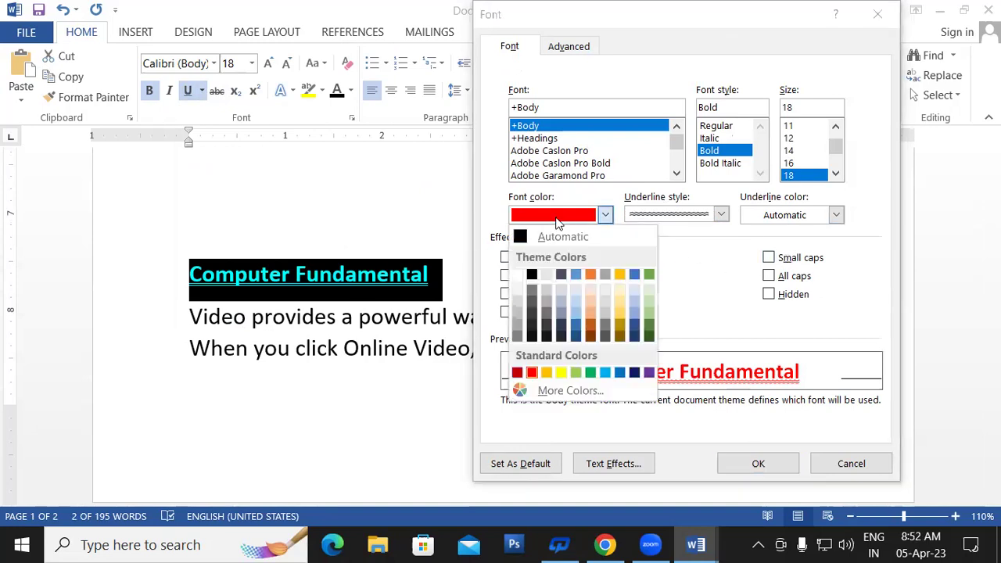
left_click(522, 237)
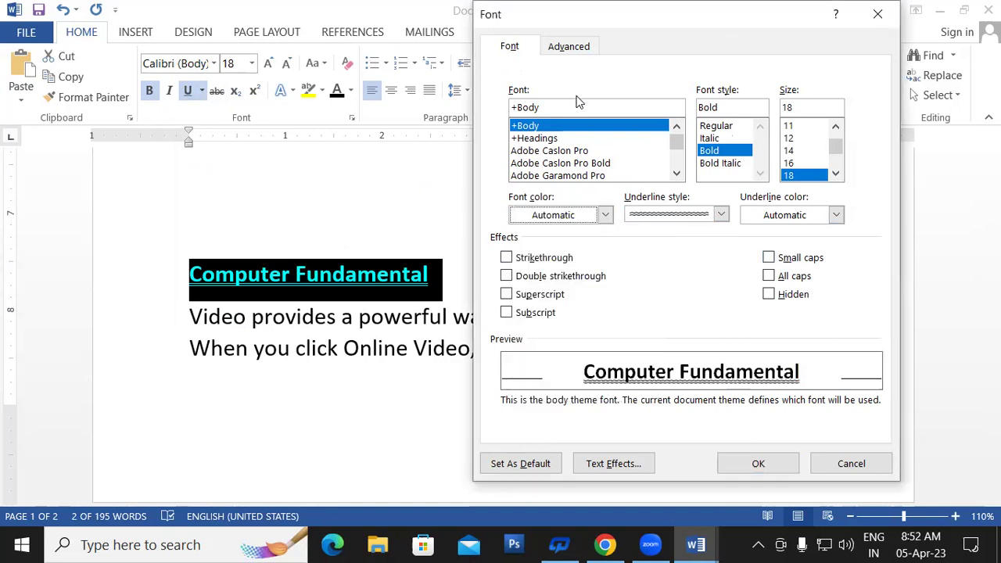
left_click_drag(588, 27, 440, 28)
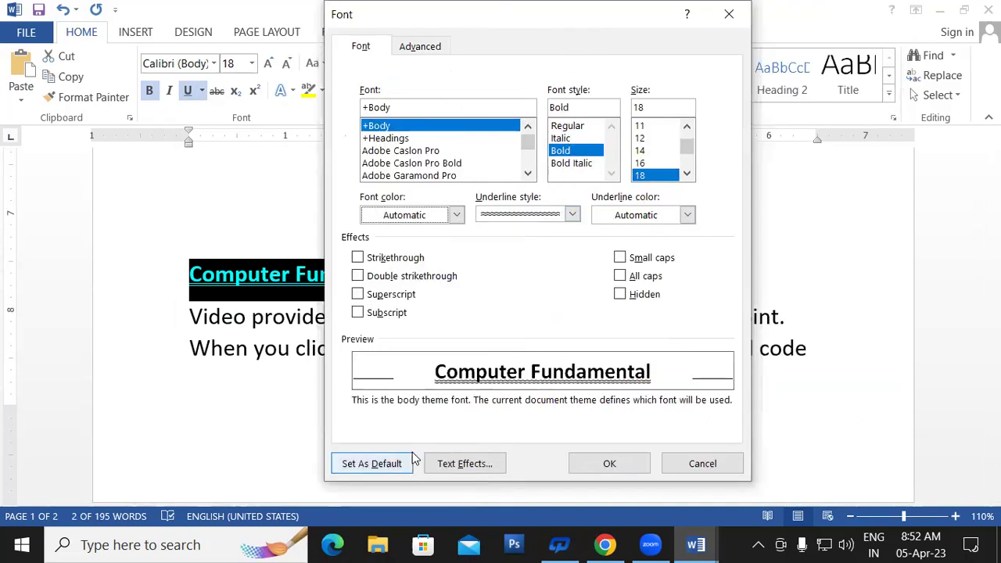
left_click(610, 464)
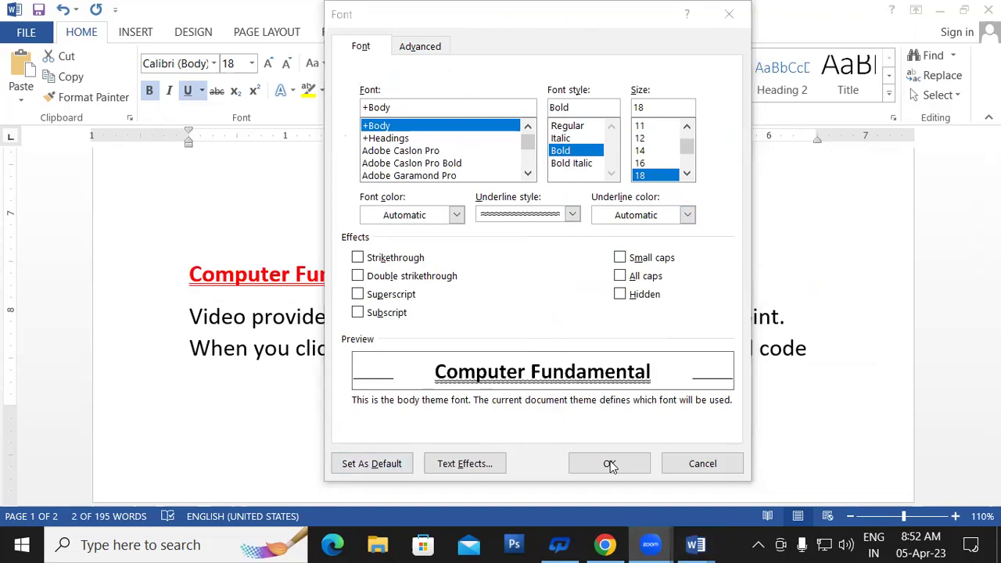
left_click(447, 291)
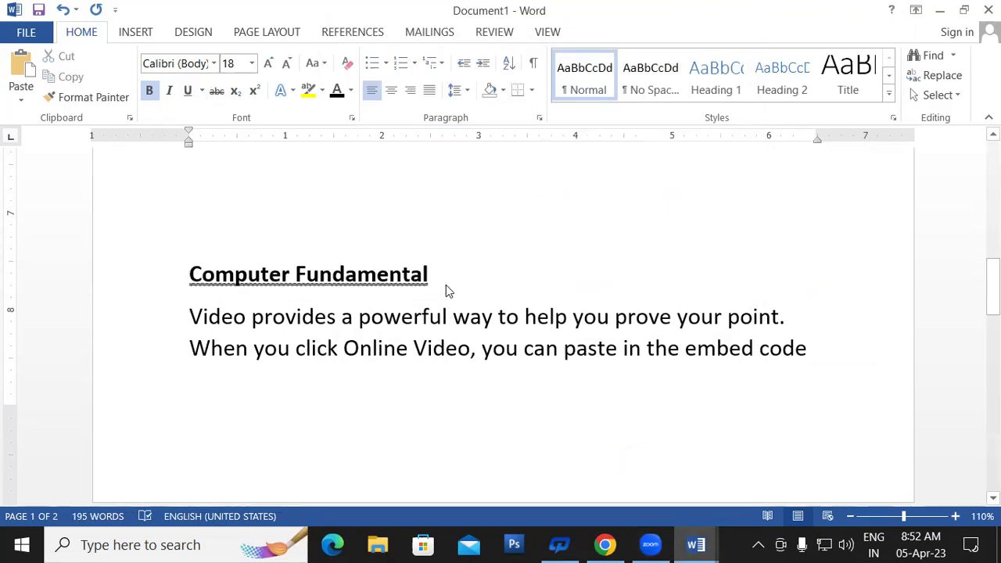
Underline the heading with Ctrl+U and check its red colour in the Font dialog.
left_click(182, 269)
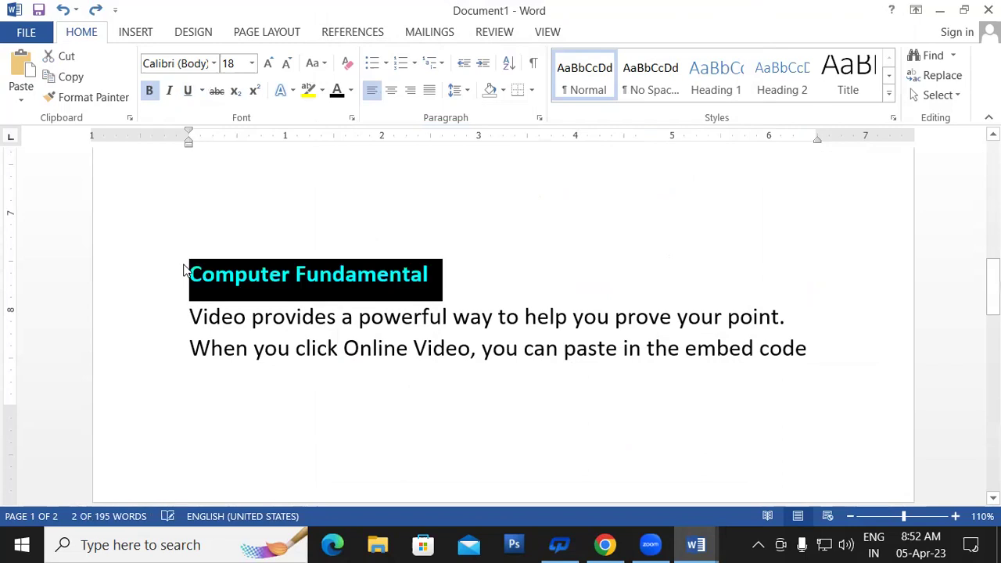
key("ctrl+u")
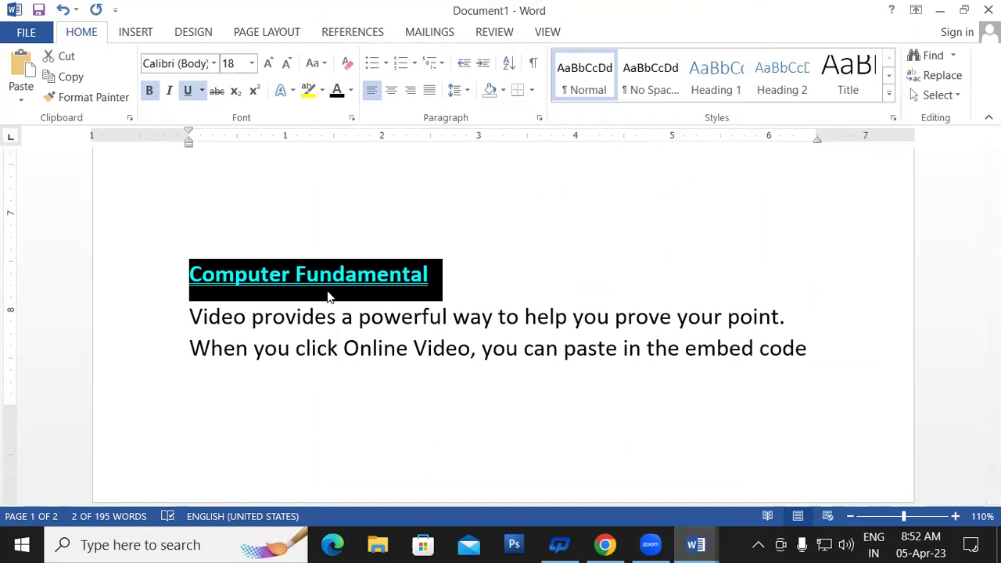
key("ctrl+d")
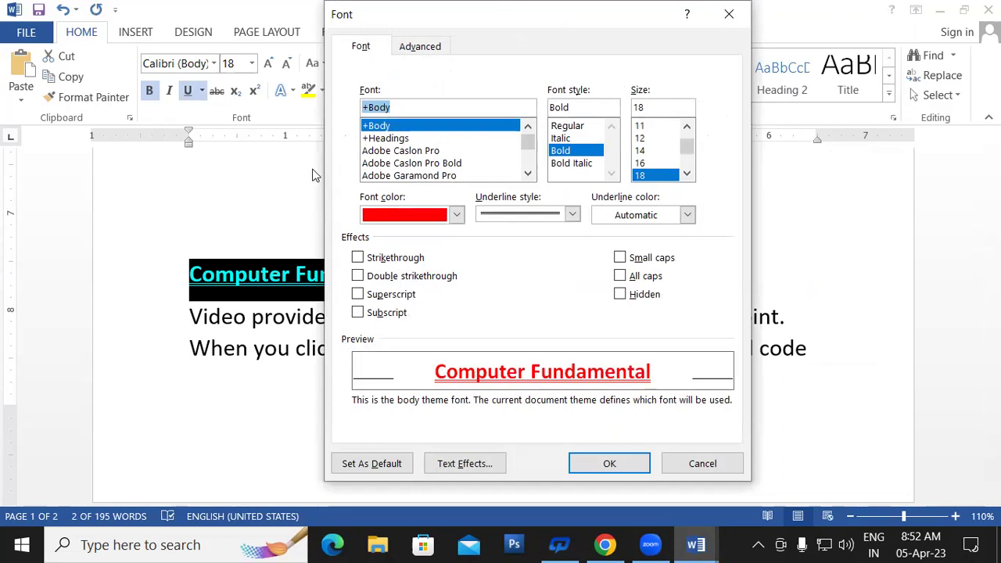
left_click(715, 472)
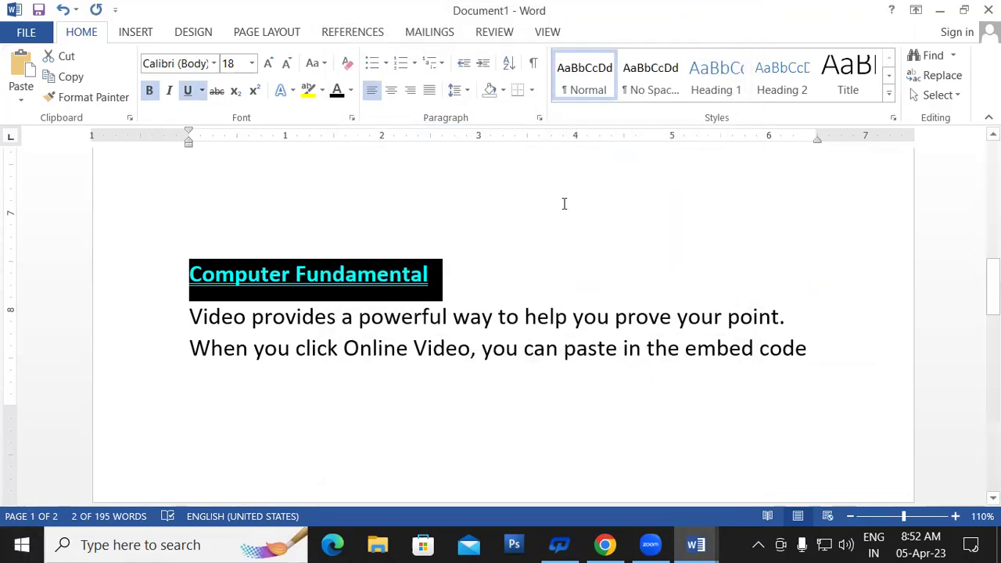
left_click(441, 292)
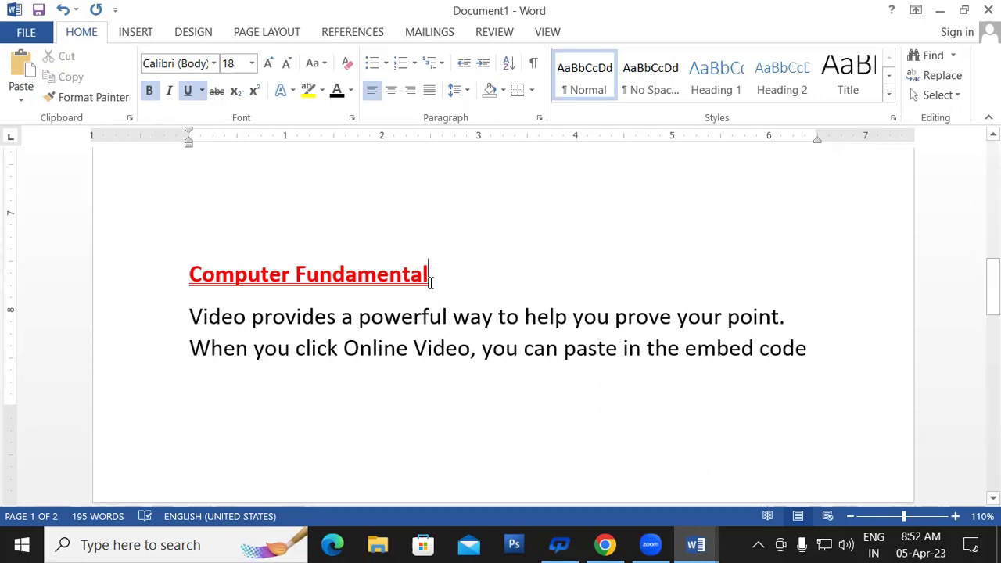
Colour the heading's underline yellow.
left_click_drag(435, 274, 156, 265)
left_click(202, 91)
mouse_move(245, 341)
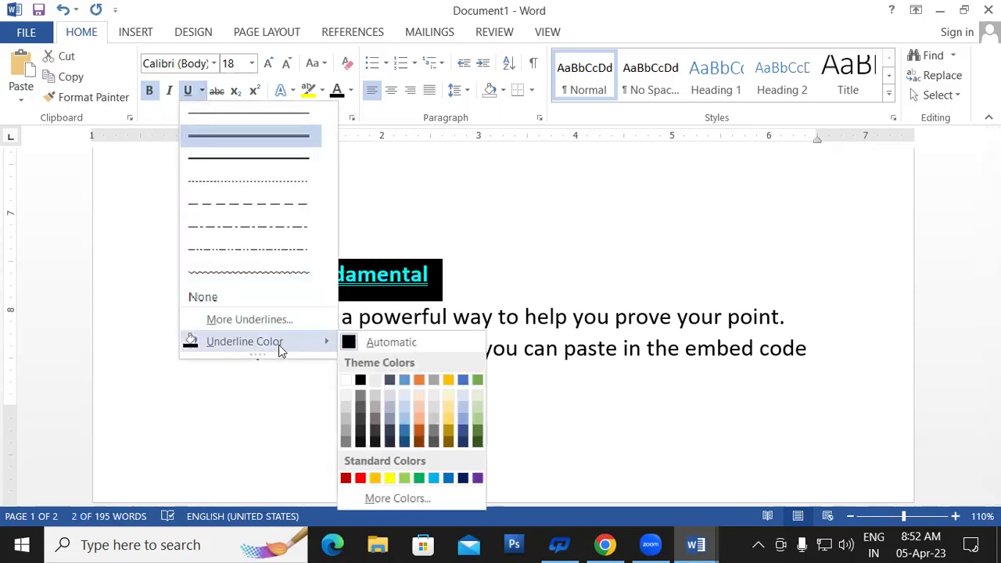
left_click(389, 478)
left_click(442, 303)
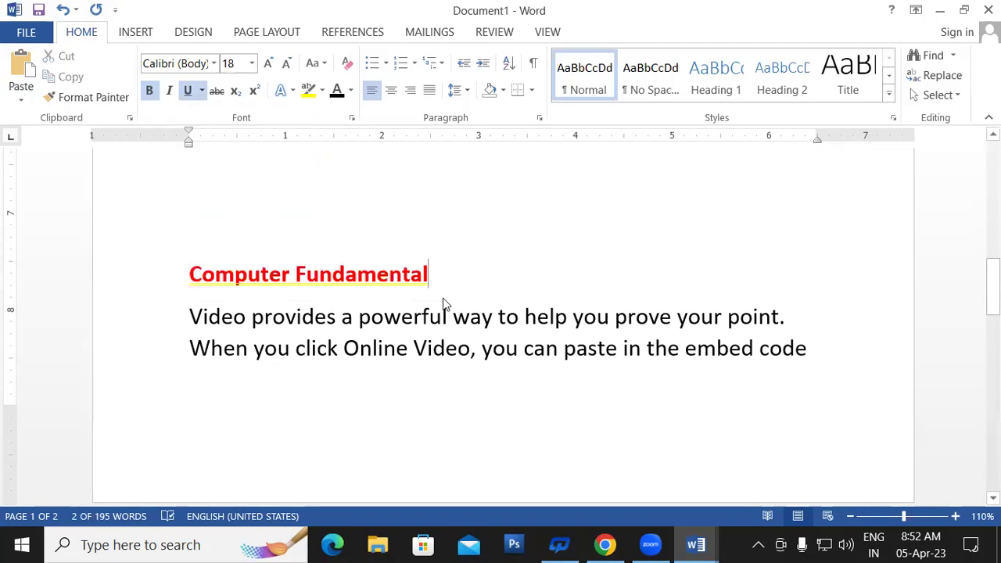
Change the heading's underline colour to a dark shade.
left_click_drag(428, 273, 189, 275)
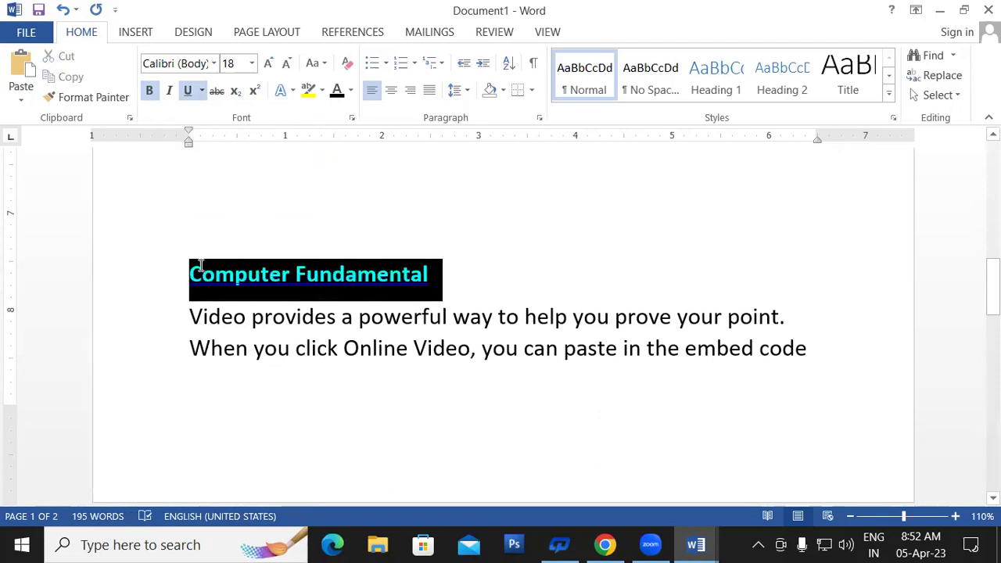
left_click(203, 91)
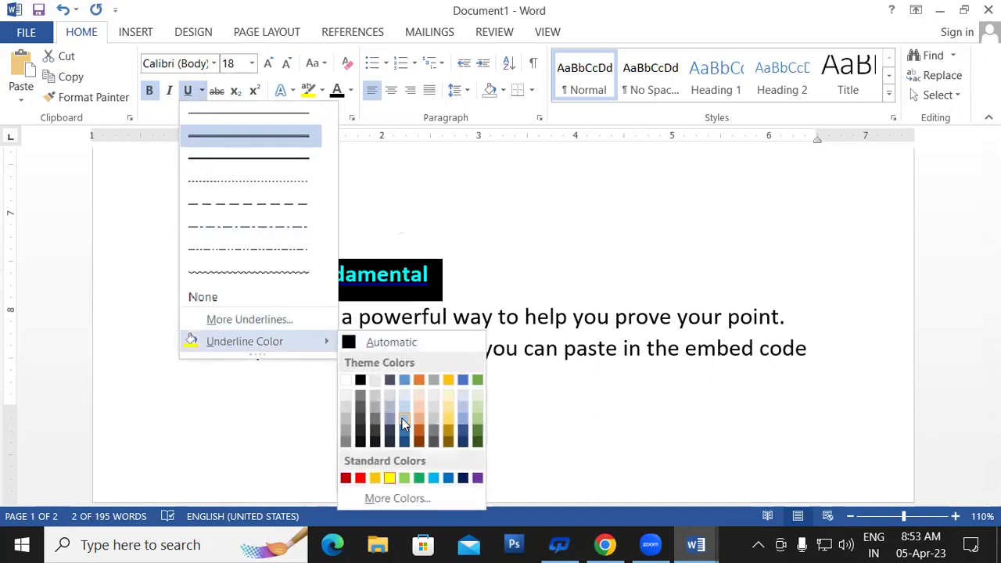
left_click(359, 381)
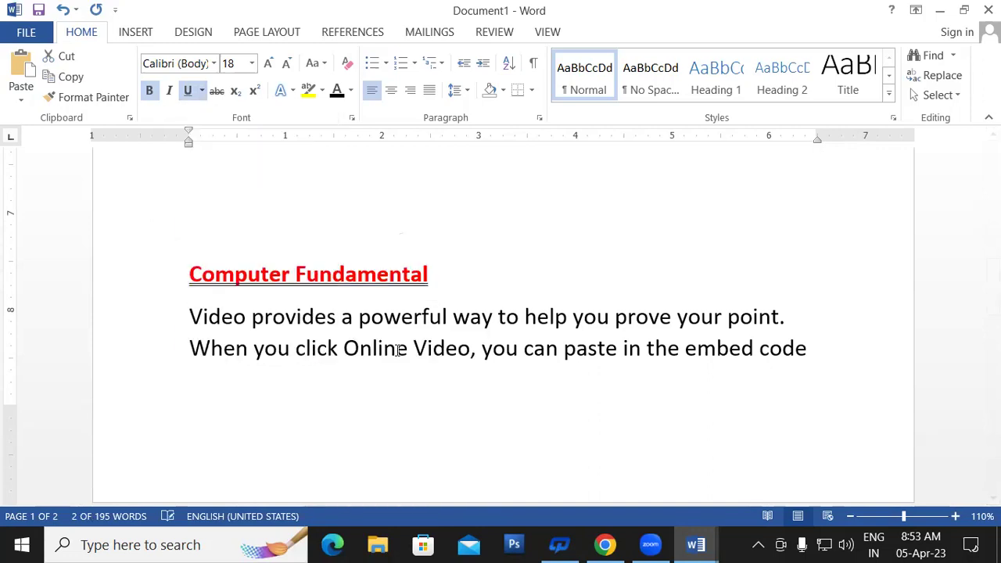
left_click(478, 300)
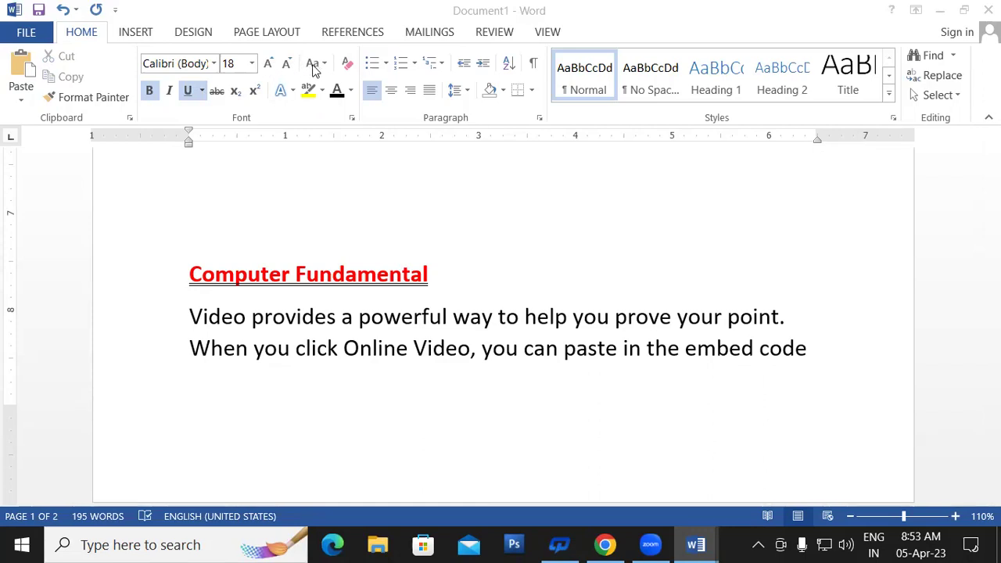
Type 'change case(shift+f3)' on a new line below the heading.
left_click(423, 291)
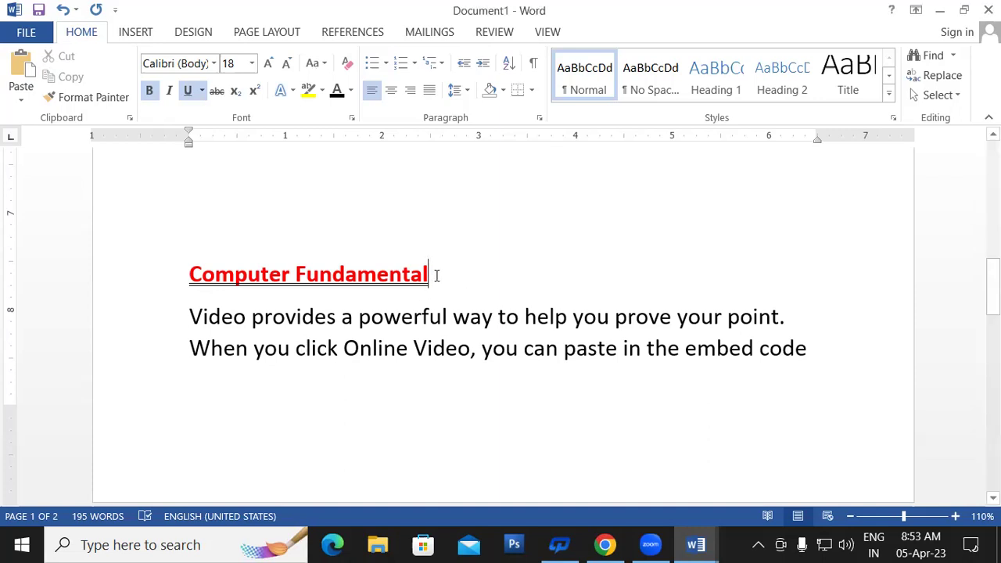
key("Return")
type("cha")
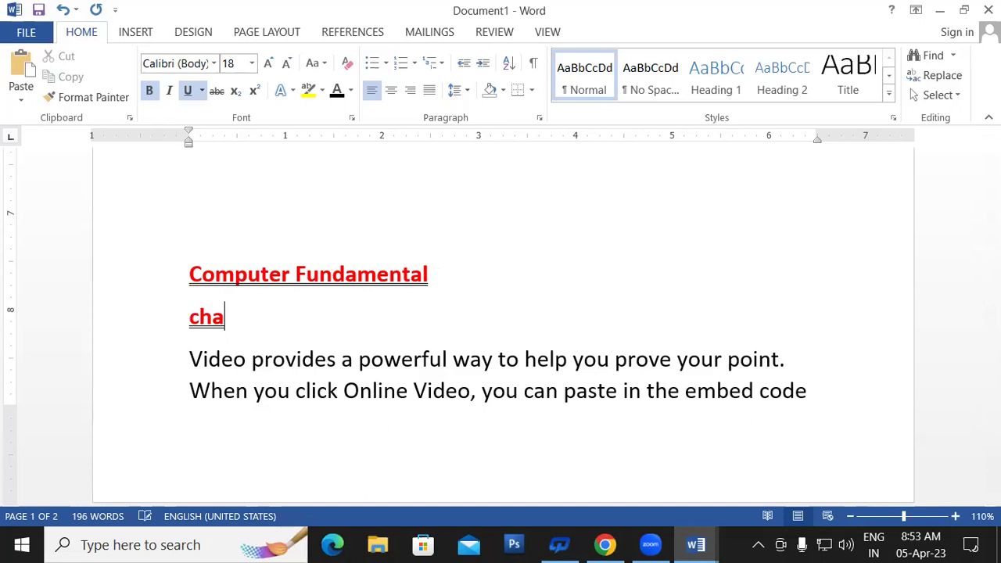
type("nge case(")
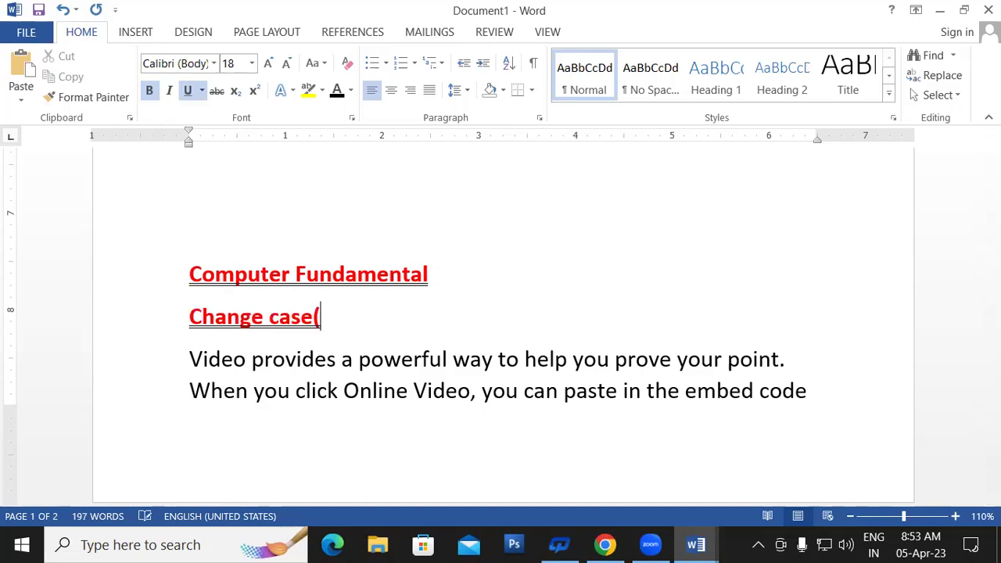
type("shif")
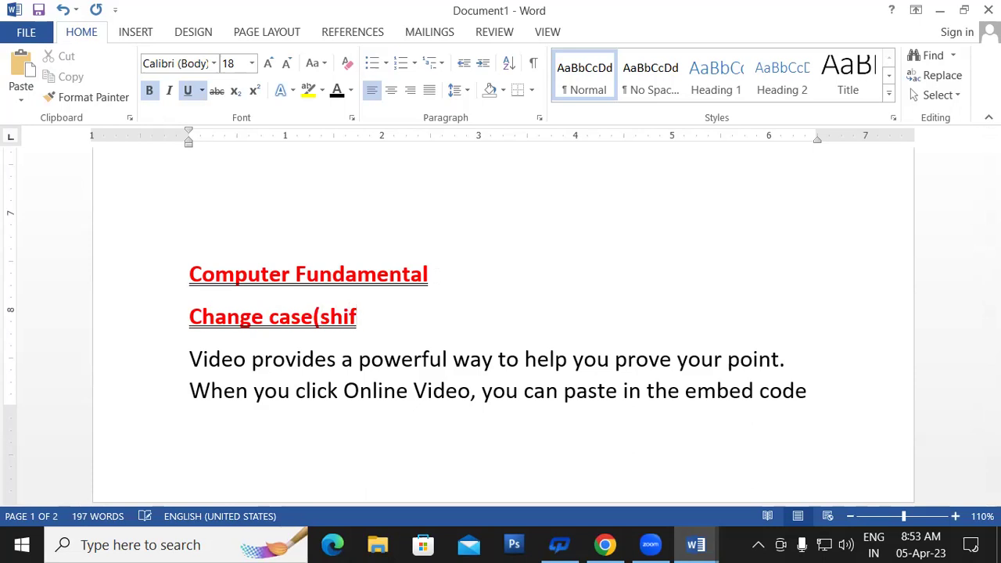
type("t+f3")
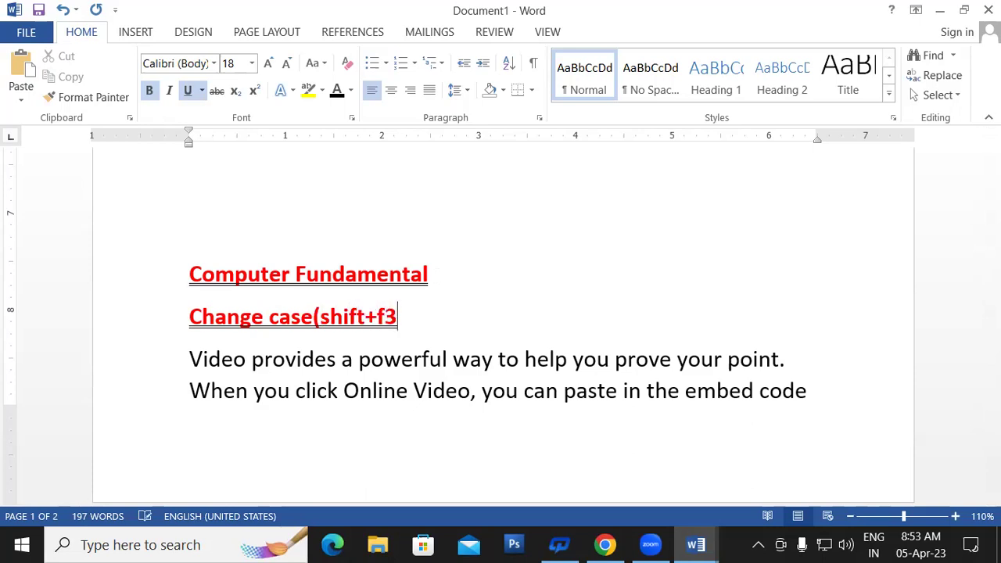
type(")")
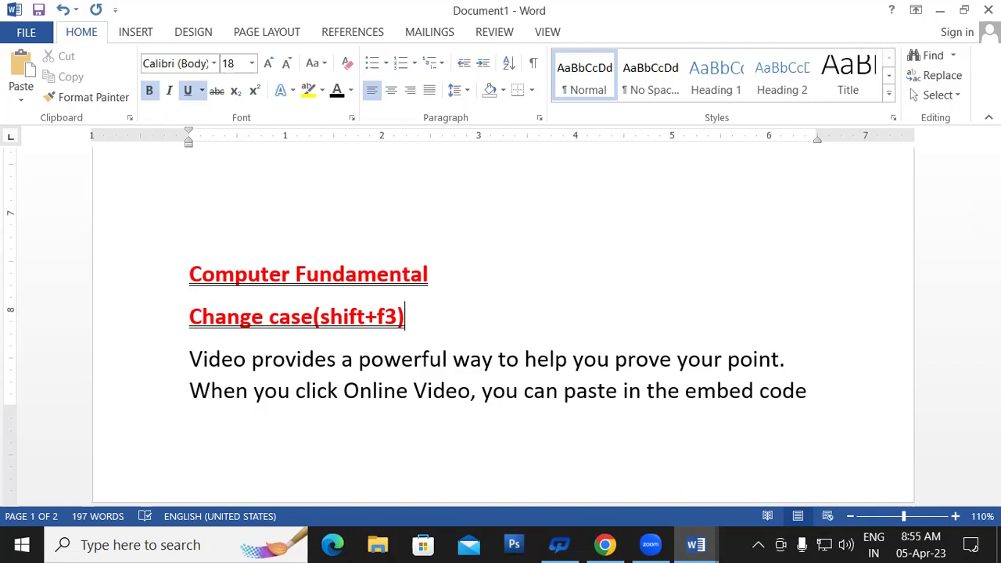
Convert the heading to lowercase so it reads 'computer fundamental'.
left_click_drag(191, 273, 389, 272)
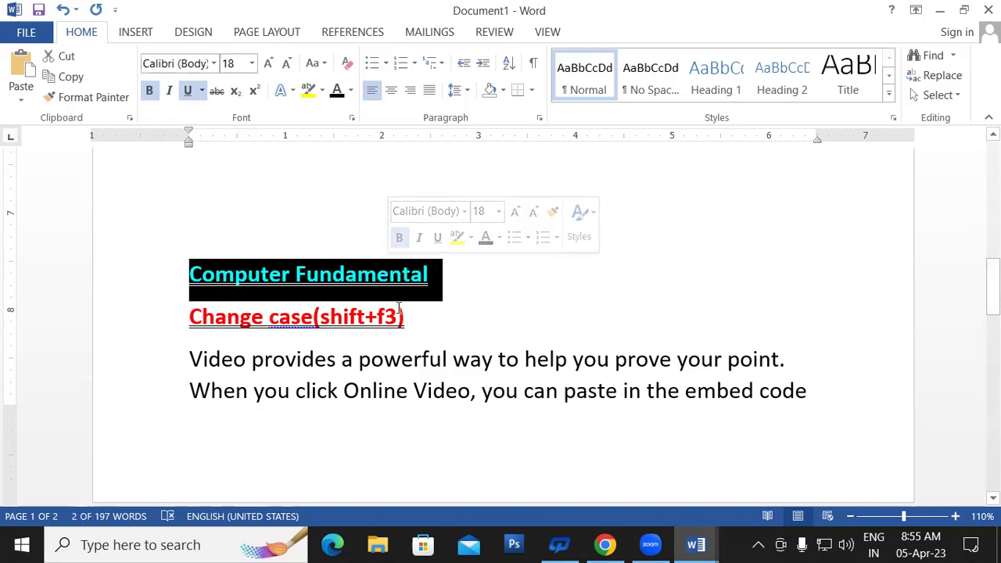
left_click(317, 64)
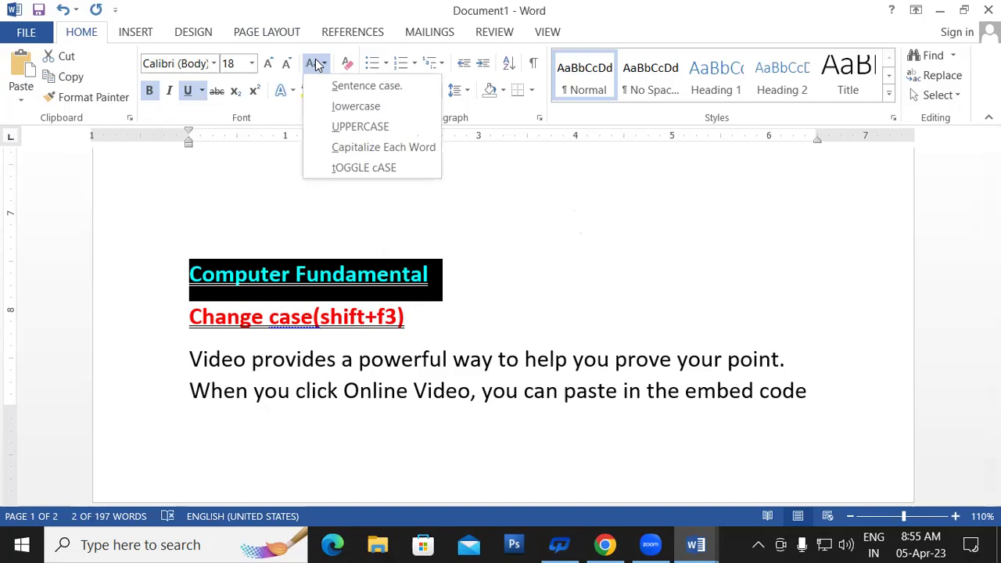
left_click(341, 112)
left_click(453, 276)
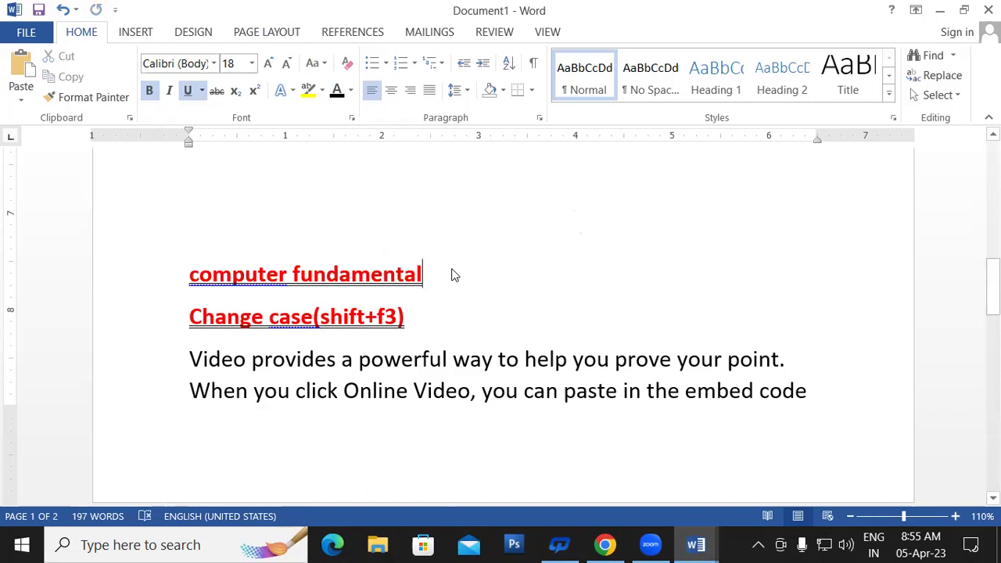
Change the whole Video paragraph to UPPERCASE with Change Case.
mouse_move(190, 360)
left_mouse_down()
mouse_move(333, 391)
mouse_move(839, 397)
left_mouse_up()
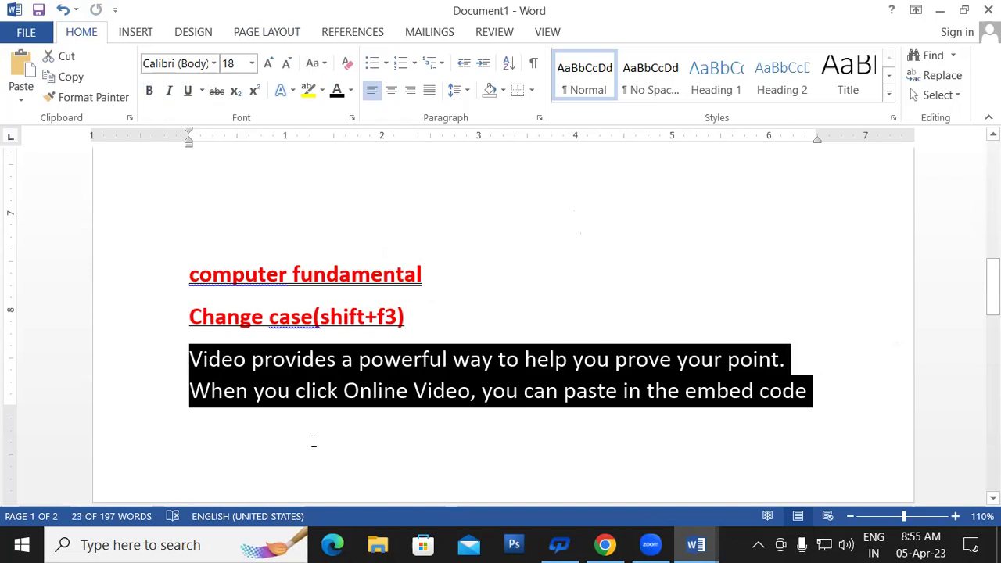
left_click(317, 63)
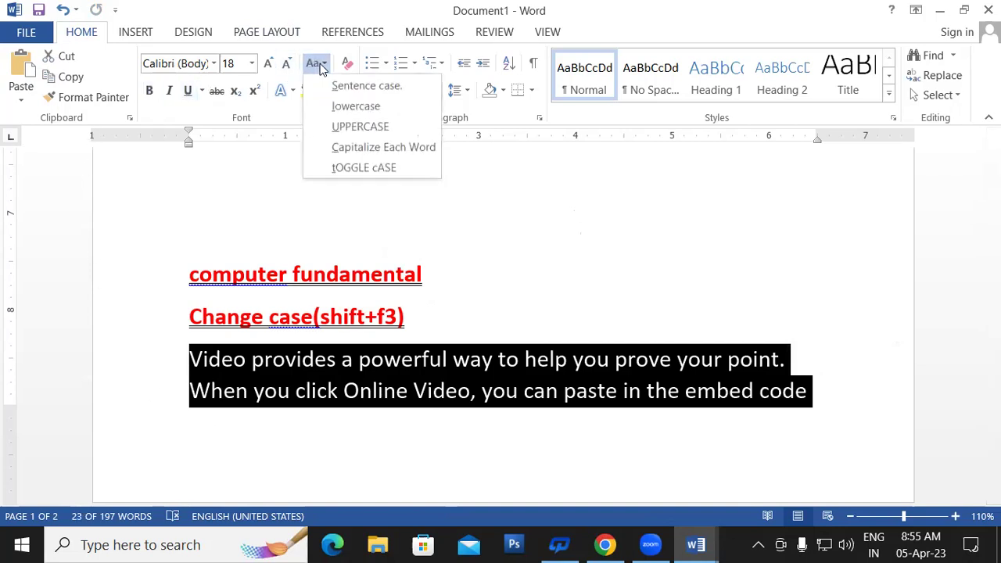
left_click(355, 127)
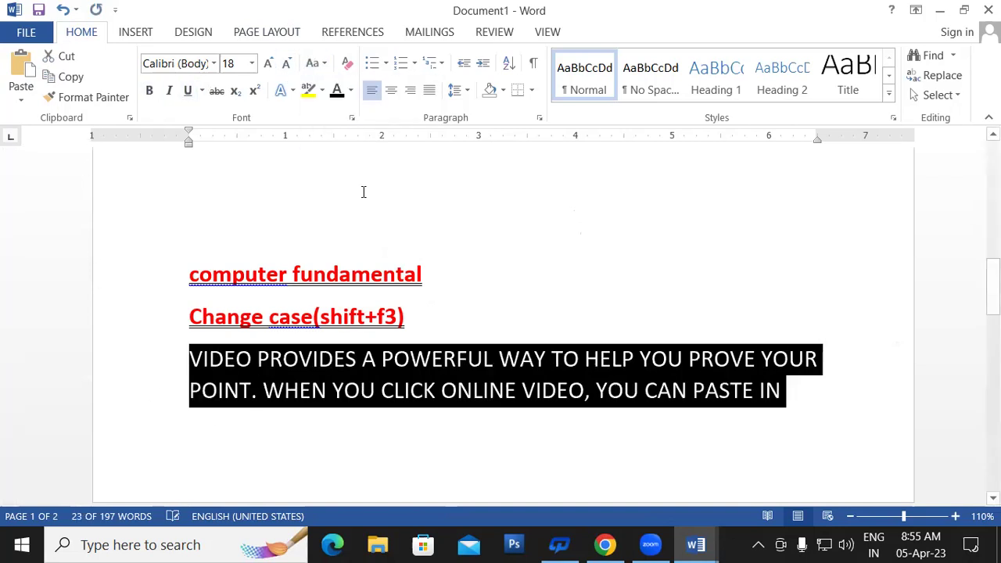
left_click(470, 419)
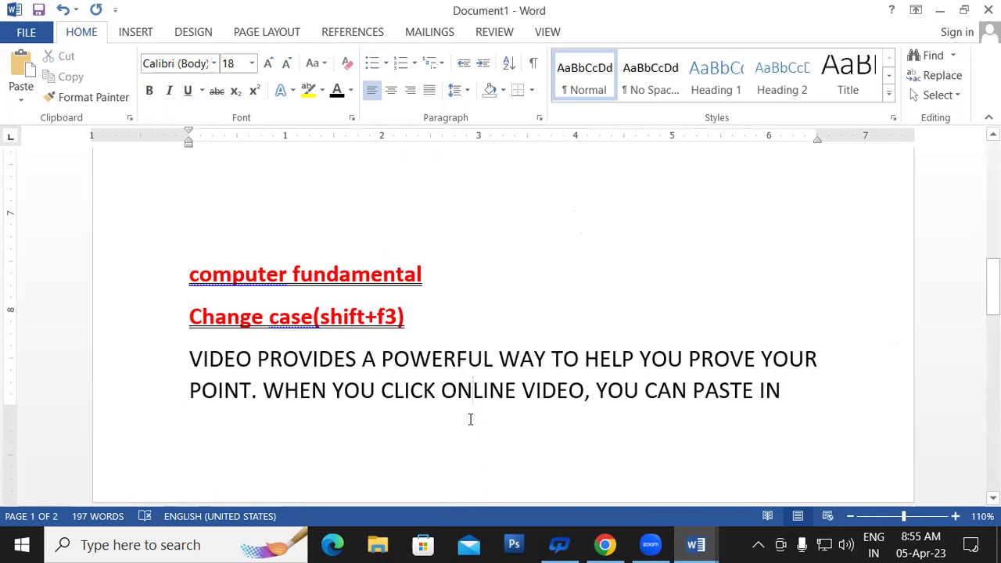
Return the Video paragraph to Sentence case.
left_click_drag(190, 358, 785, 394)
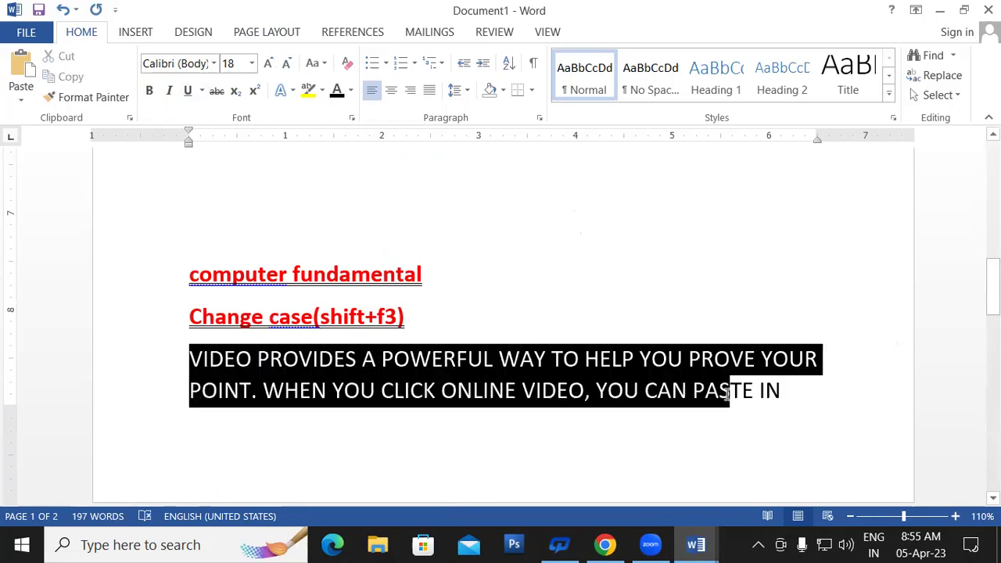
left_click(312, 68)
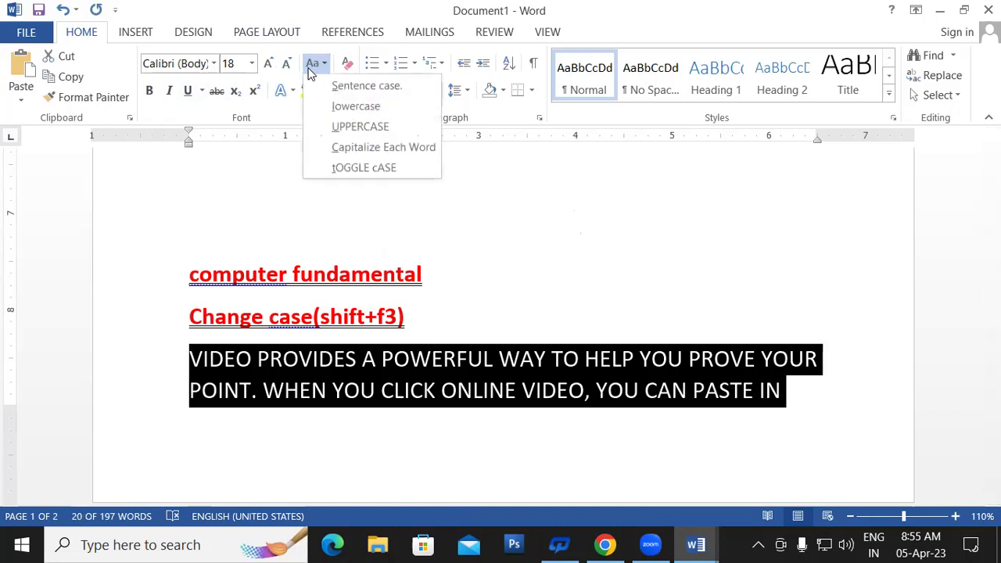
left_click(352, 88)
left_click(344, 391)
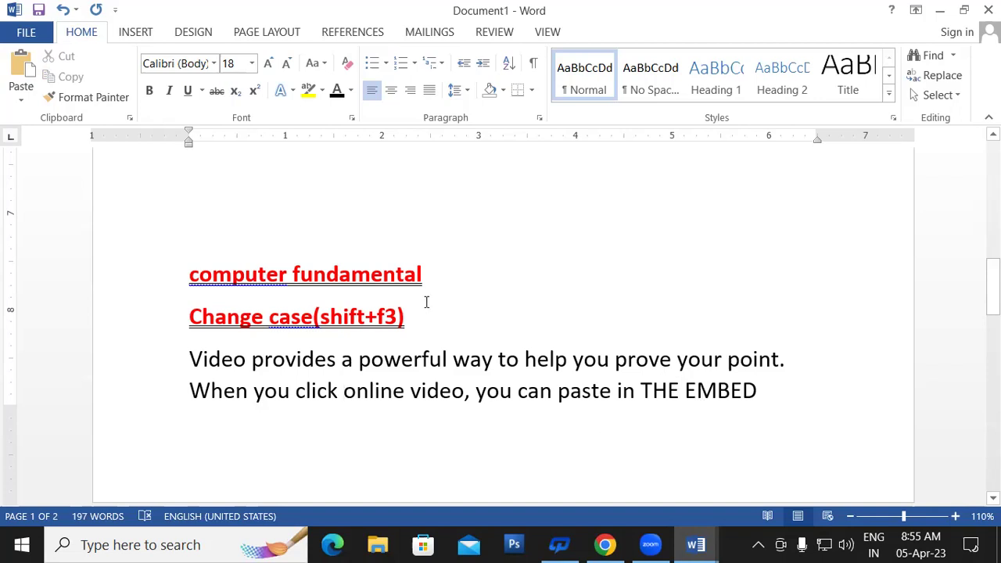
Apply Capitalize Each Word to the heading so it reads 'Computer Fundamental'.
left_click_drag(425, 295, 152, 277)
left_click(306, 65)
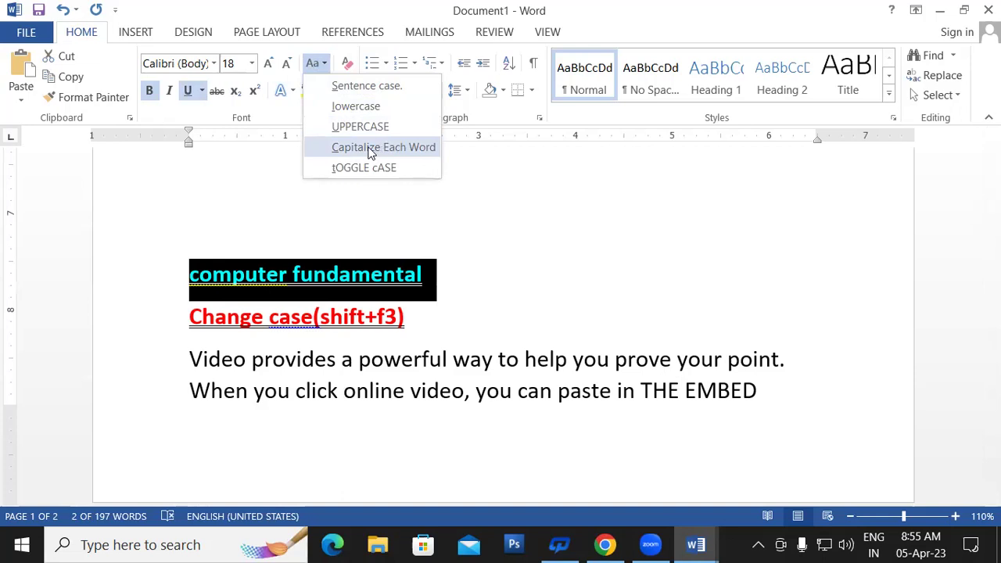
left_click(369, 147)
left_click(440, 325)
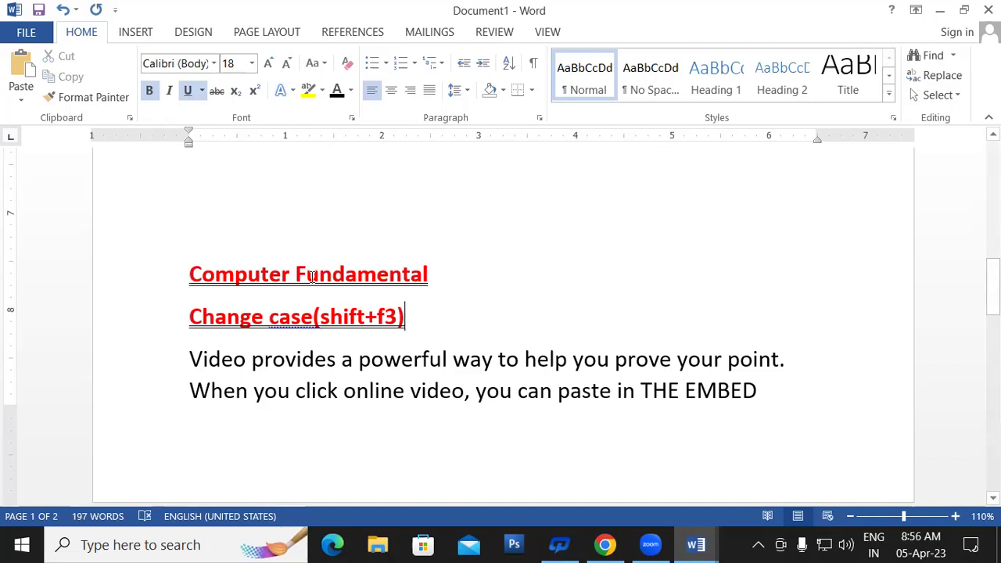
left_click(315, 67)
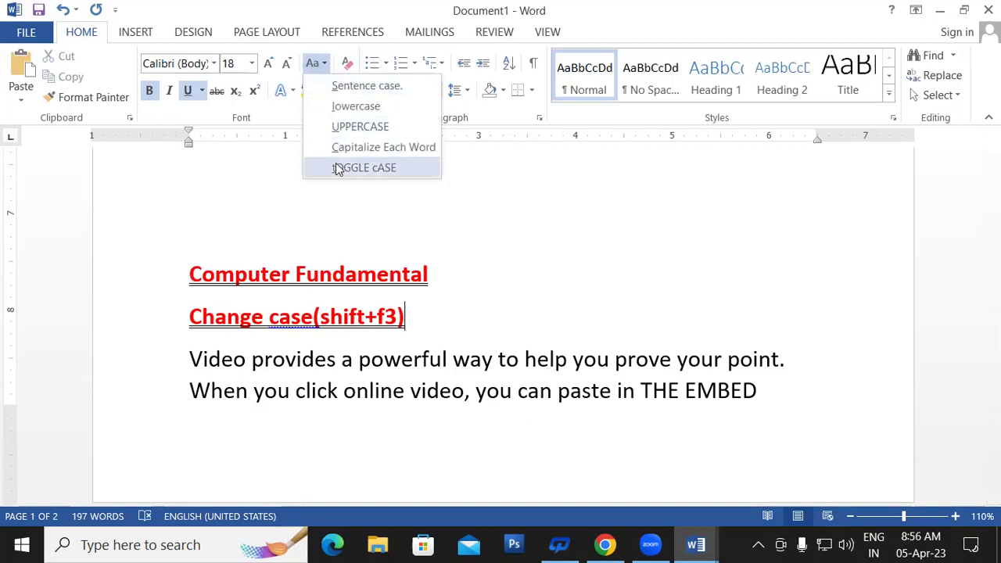
left_click(434, 318)
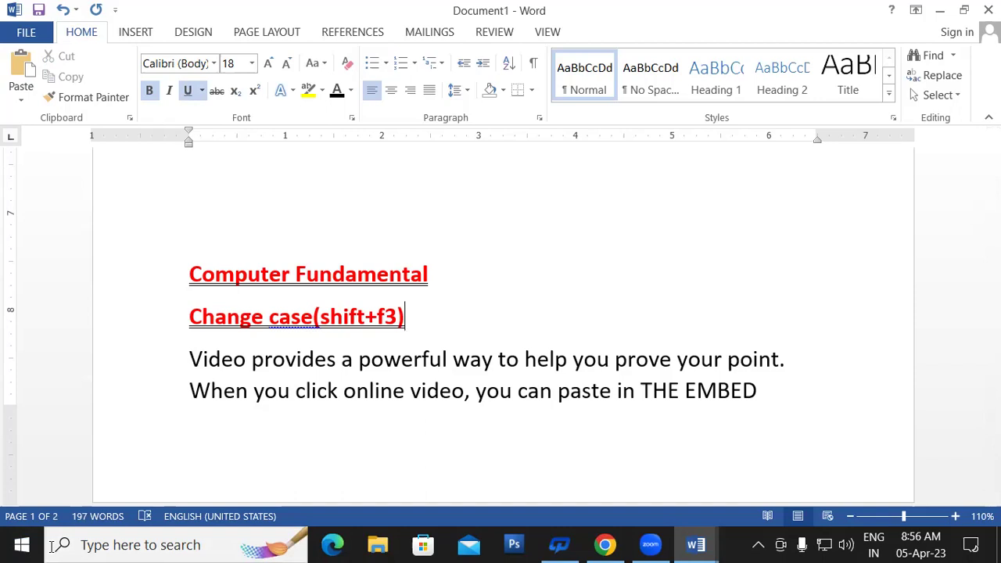
Apply tOGGLE cASE to the word 'Video' so it becomes 'vIDEO'.
left_click_drag(247, 359, 190, 362)
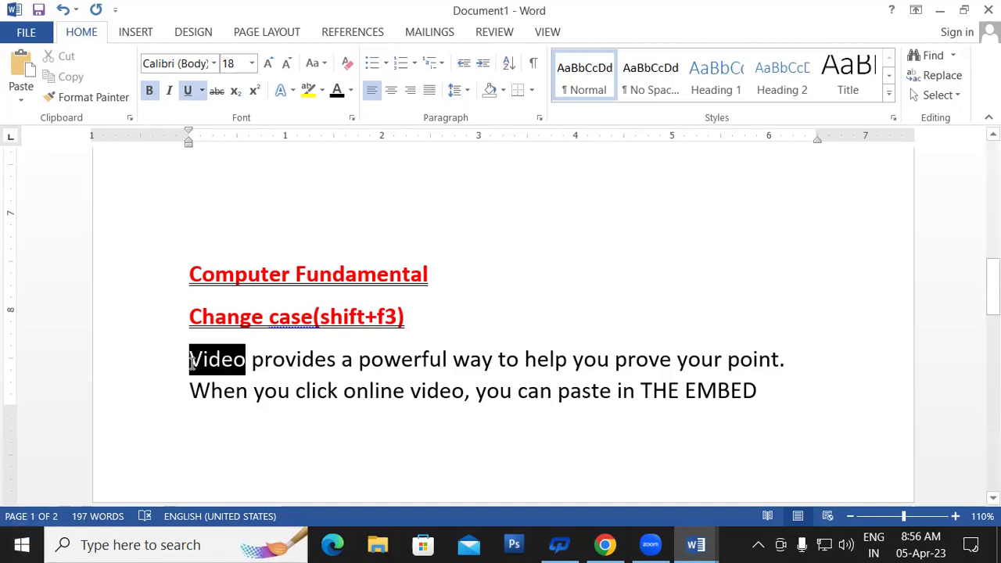
left_click(318, 66)
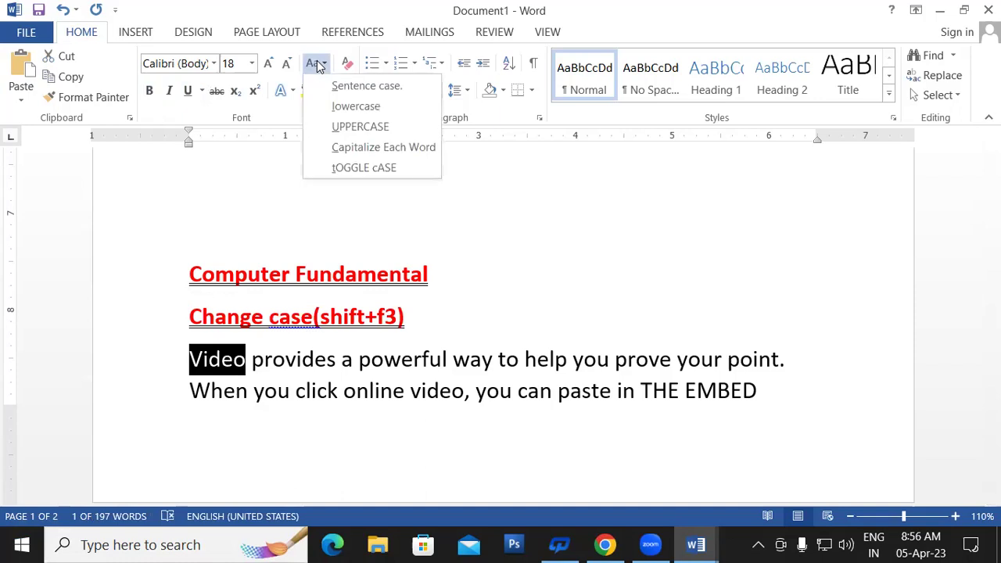
left_click(352, 168)
left_click(239, 410)
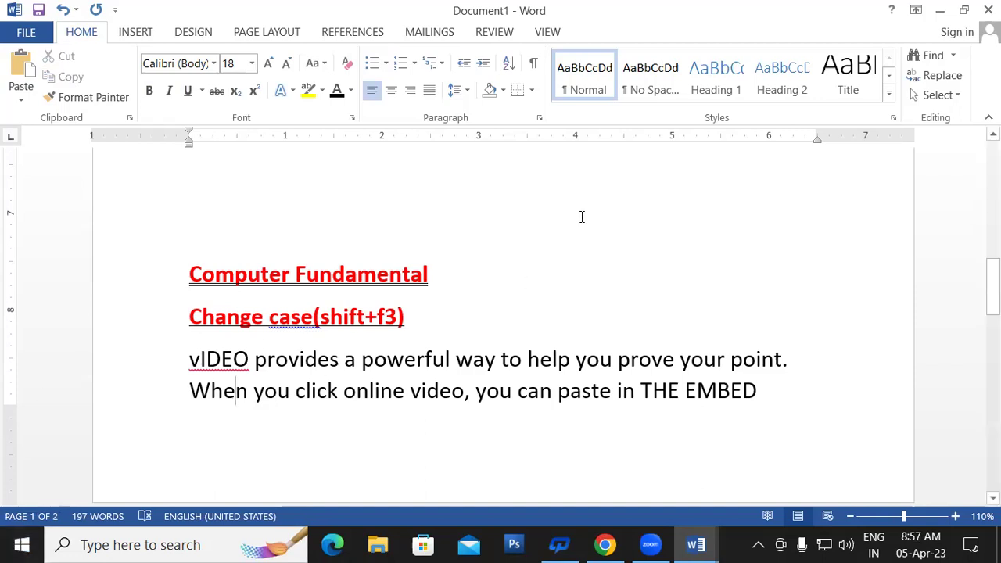
Cycle the Video paragraph twice through sentence, upper and lower case with Shift+F3, ending lowercase.
left_click_drag(432, 273, 166, 274)
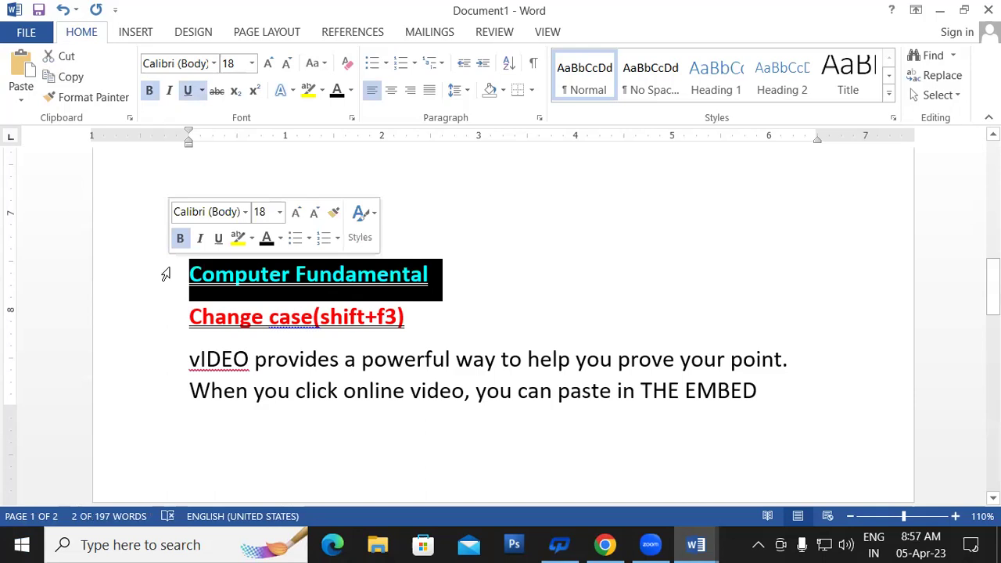
left_click(254, 395)
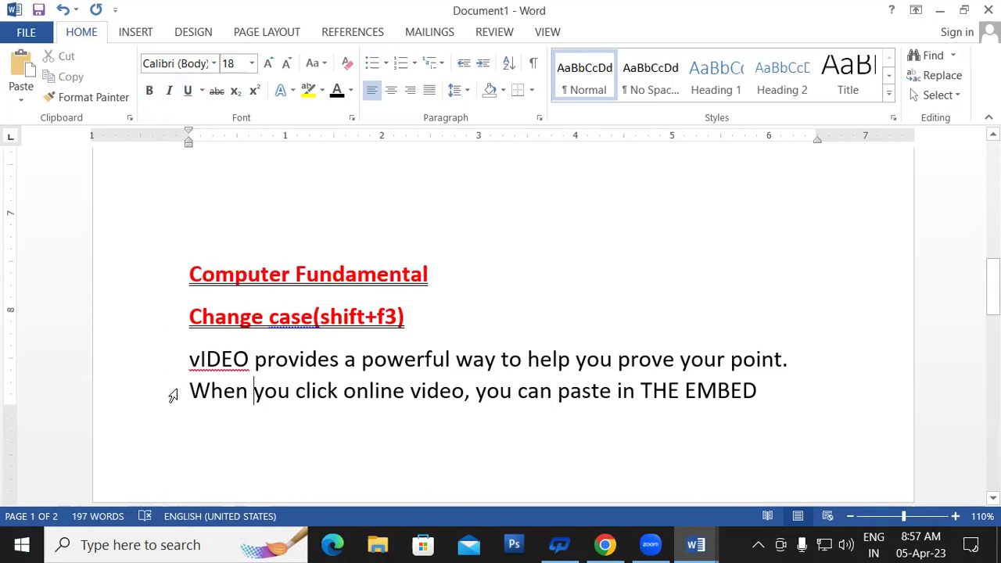
mouse_move(187, 359)
left_mouse_down()
mouse_move(575, 391)
mouse_move(767, 389)
left_mouse_up()
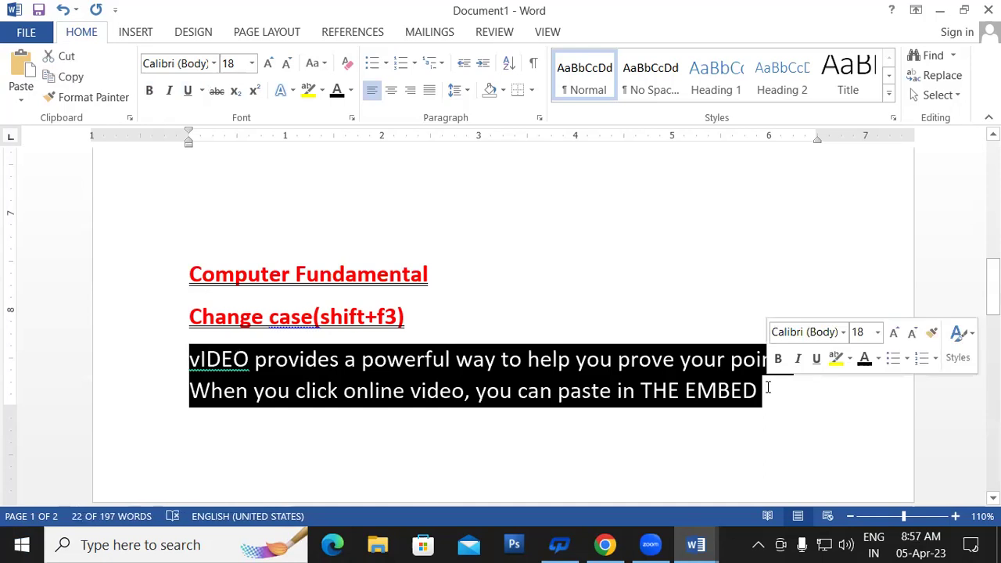
key("shift+F3")
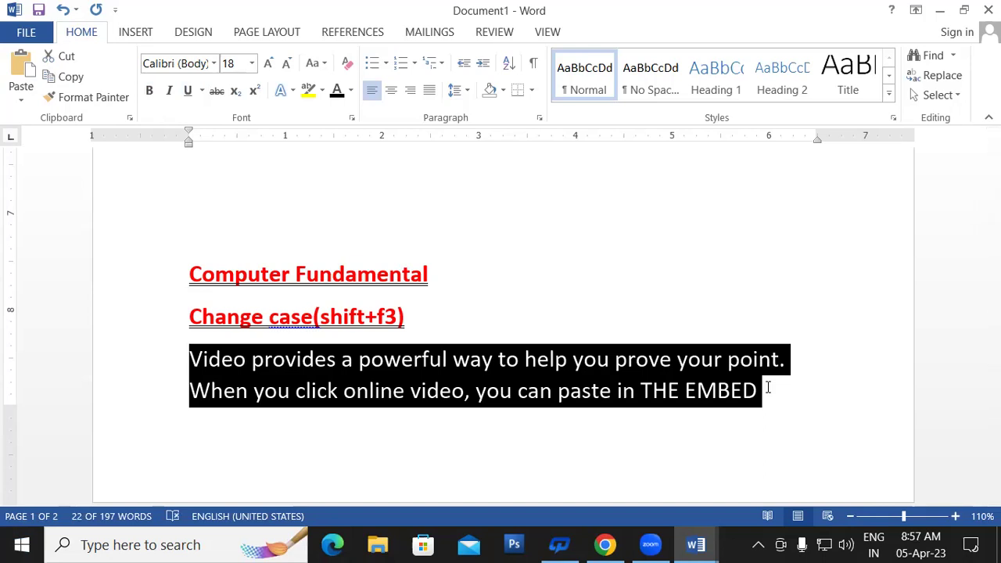
key("shift+F3")
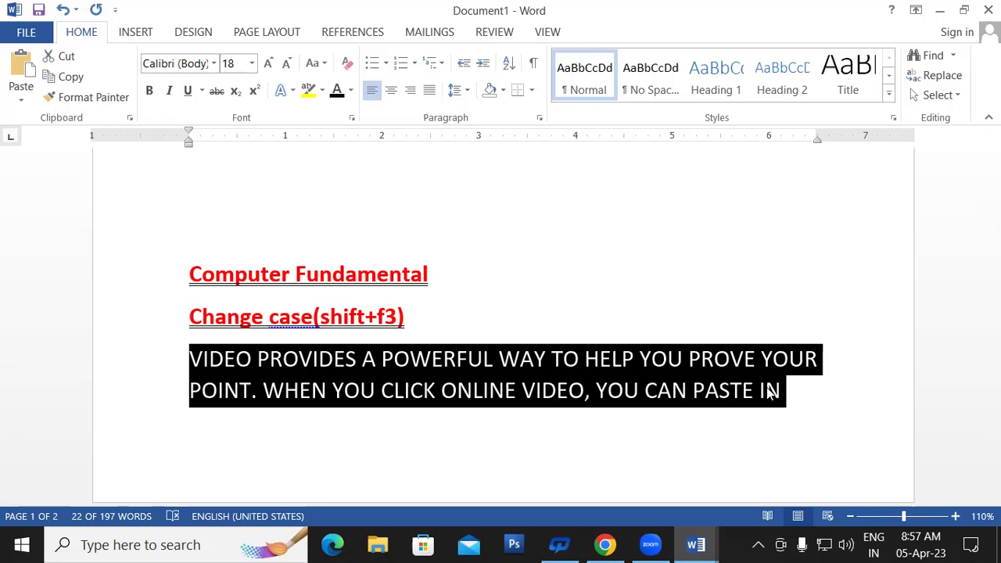
key("shift+F3")
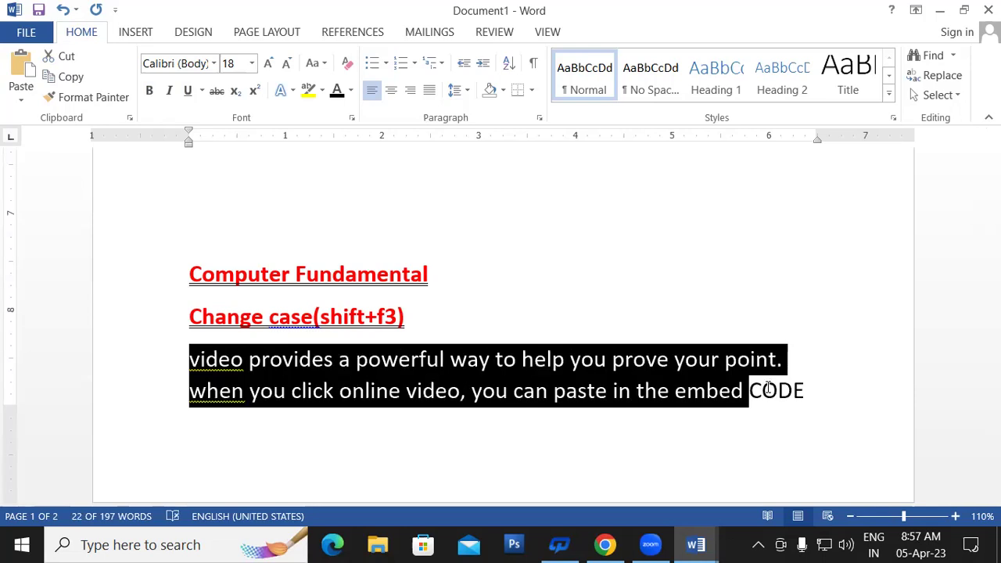
key("shift+F3")
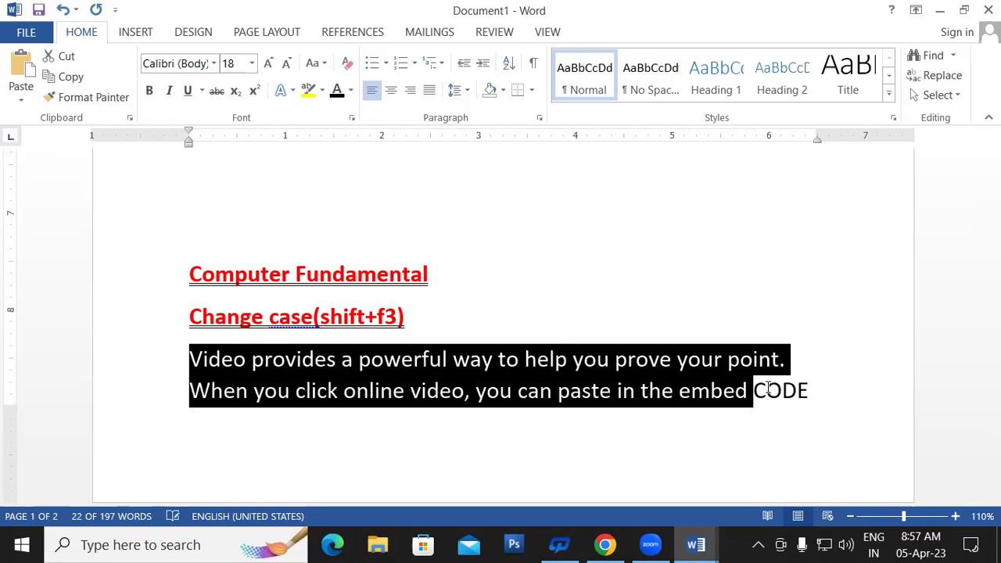
key("shift+F3")
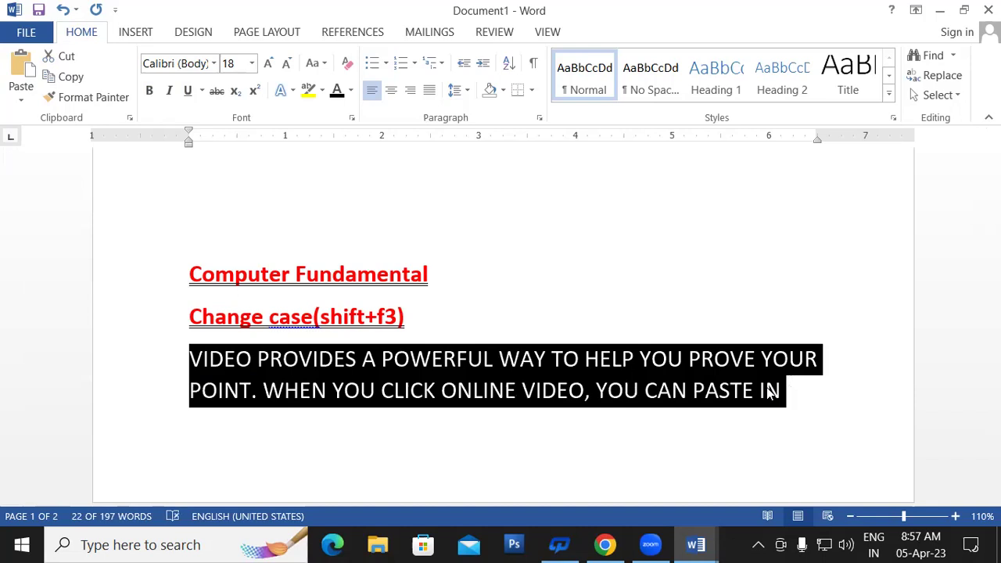
key("shift+F3")
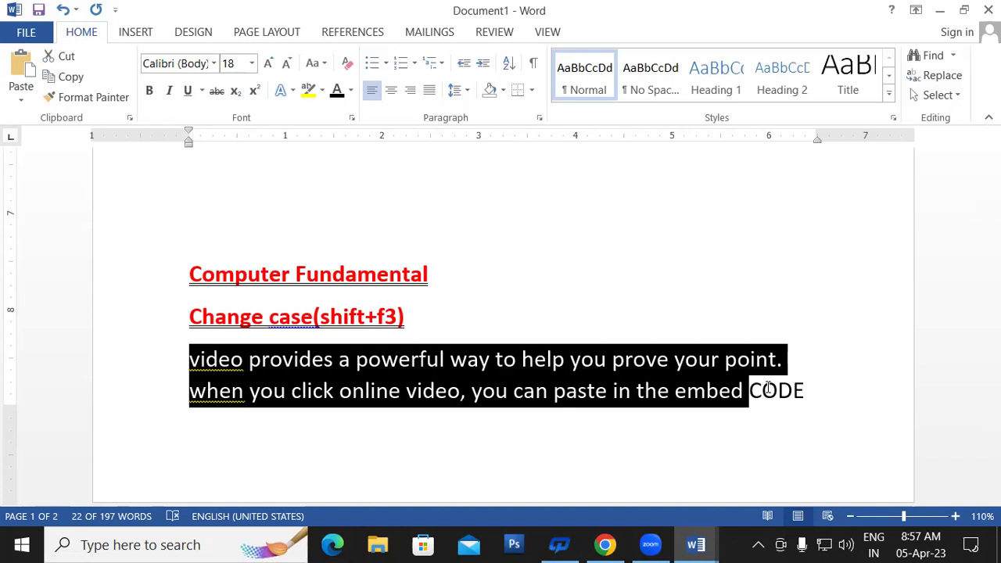
left_click(325, 62)
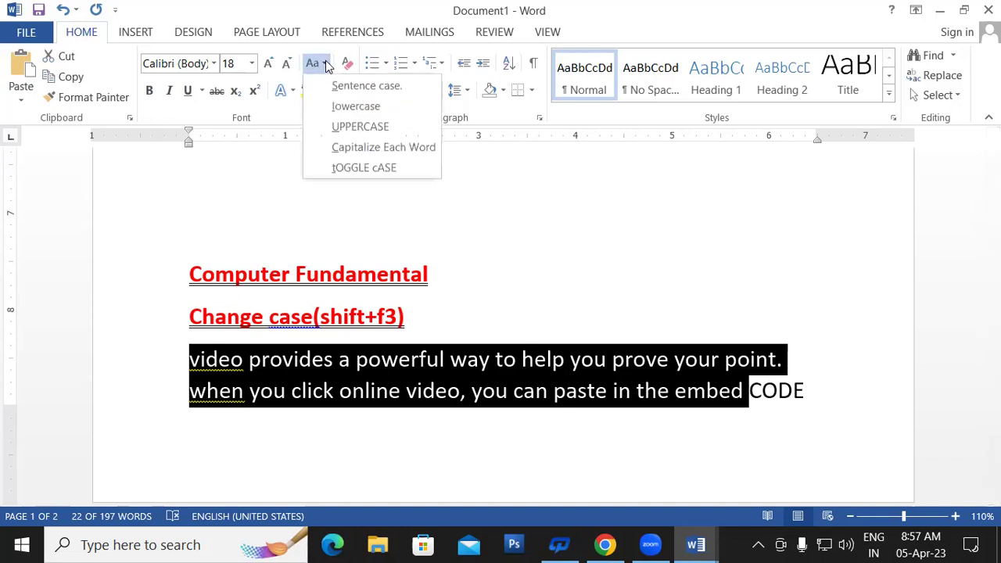
left_click(233, 193)
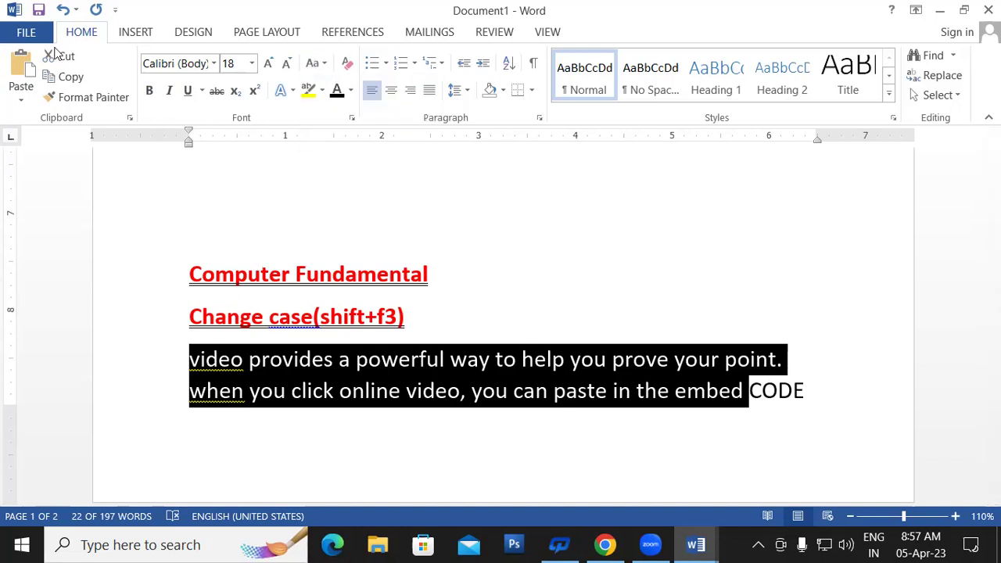